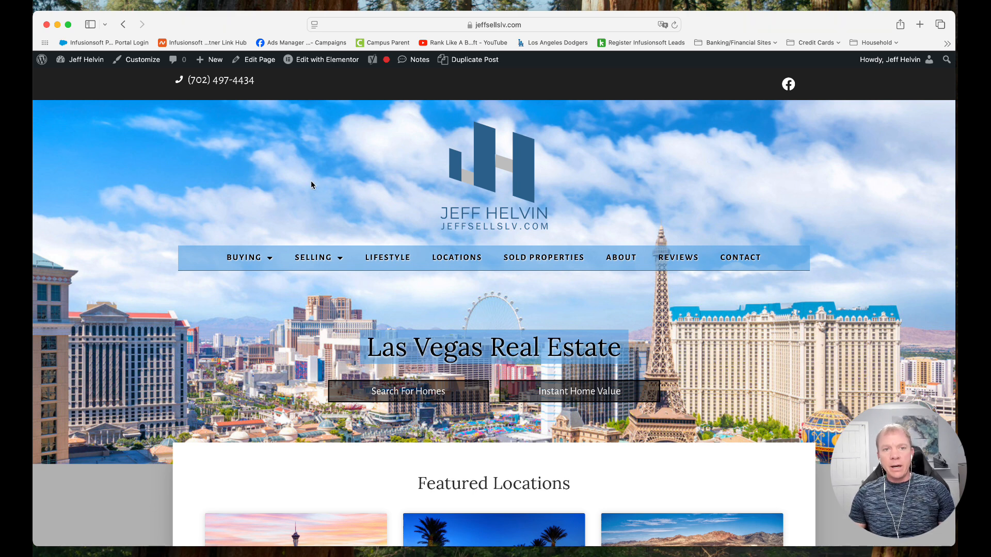
Open the site's Buyer Resources page and go to the article "Your First Home: A Step-by-Step Guide to Buying with Confidence"
mouse_move(267, 251)
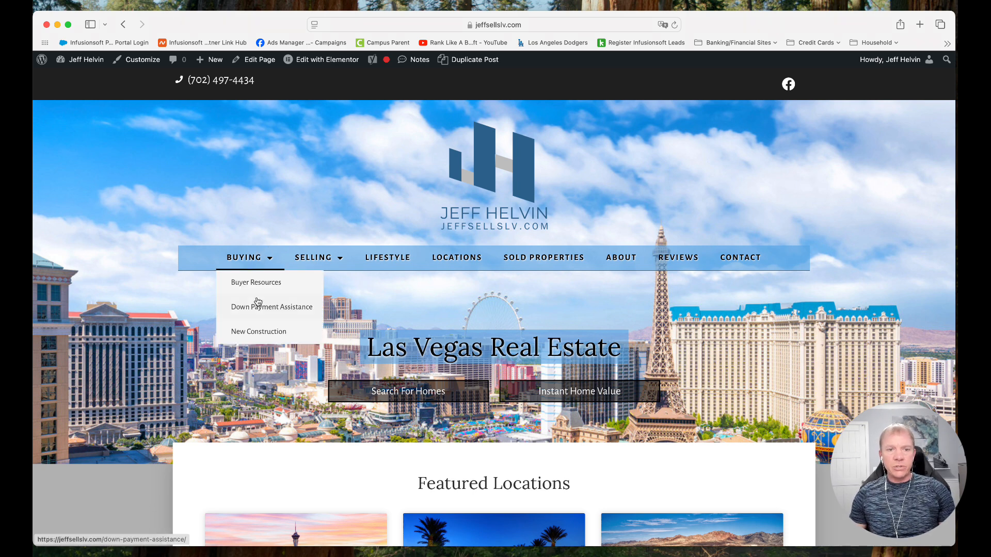
left_click(263, 283)
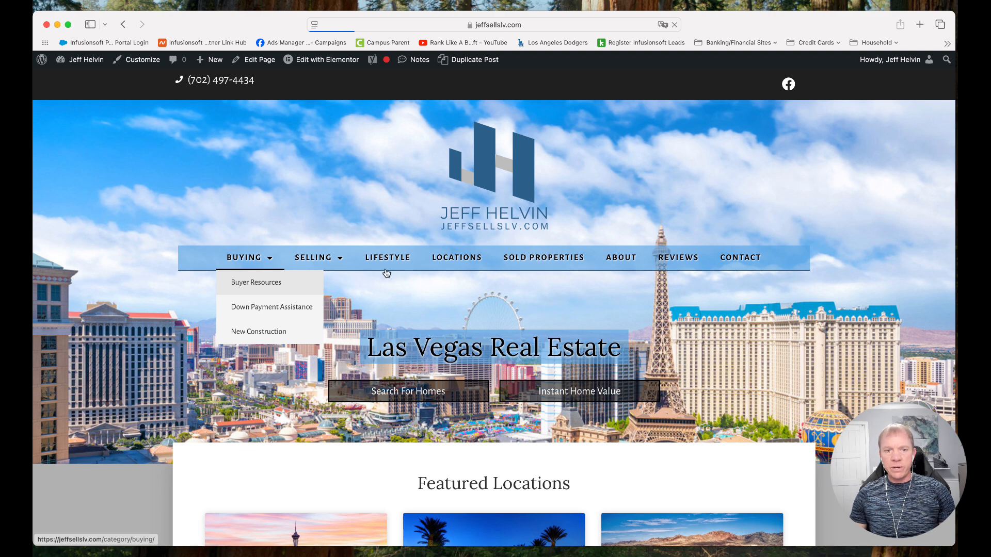
scroll(412, 277, "down", 6)
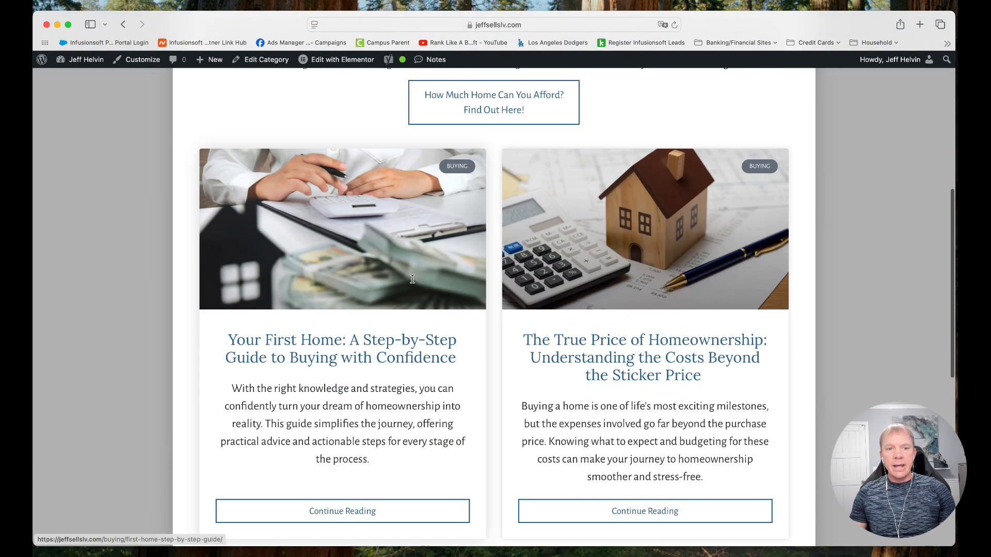
left_click(385, 267)
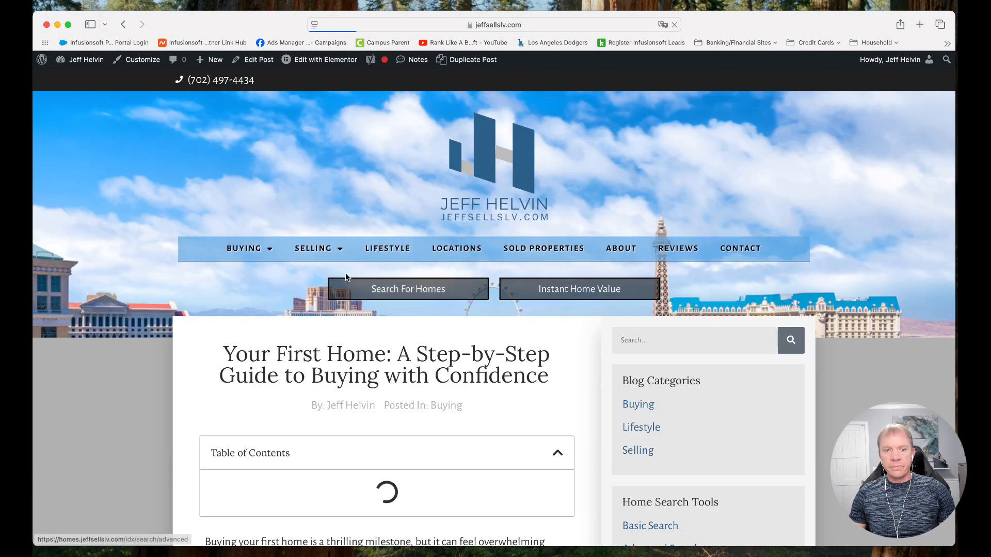
Look through the published article, its table of contents and the available options for editing the post
scroll(278, 274, "down", 2)
scroll(432, 287, "up", 3)
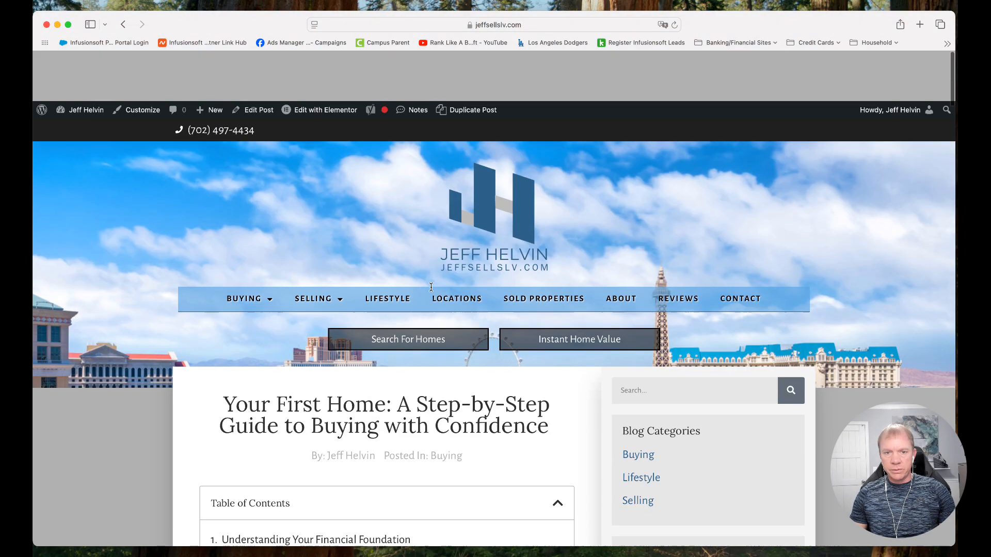
scroll(438, 318, "down", 5)
scroll(439, 318, "down", 5)
scroll(439, 318, "up", 10)
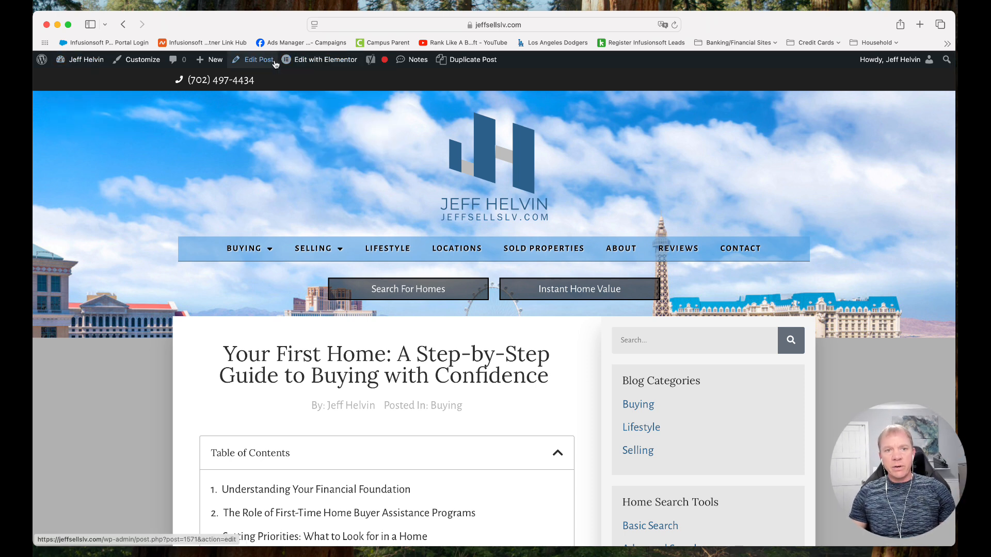
mouse_move(326, 64)
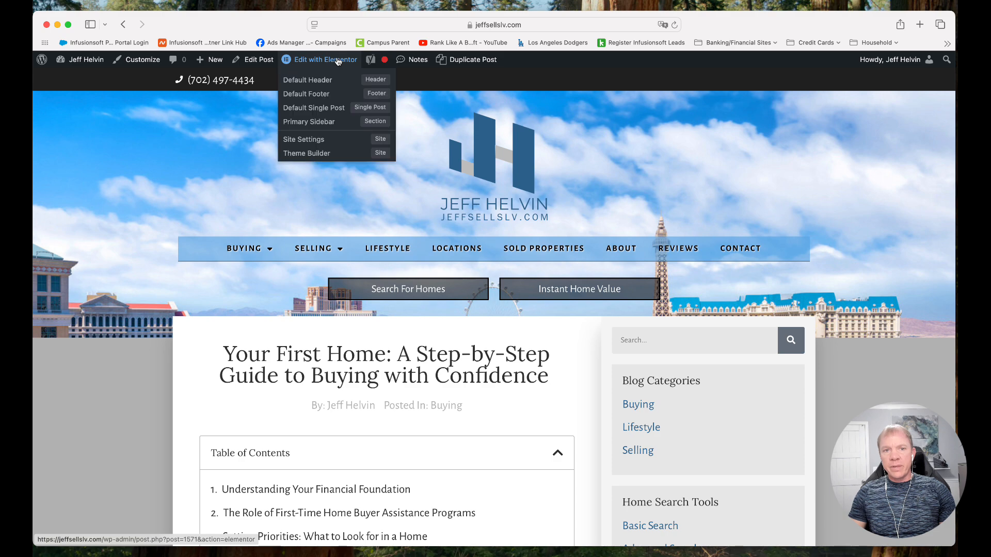
scroll(444, 405, "down", 10)
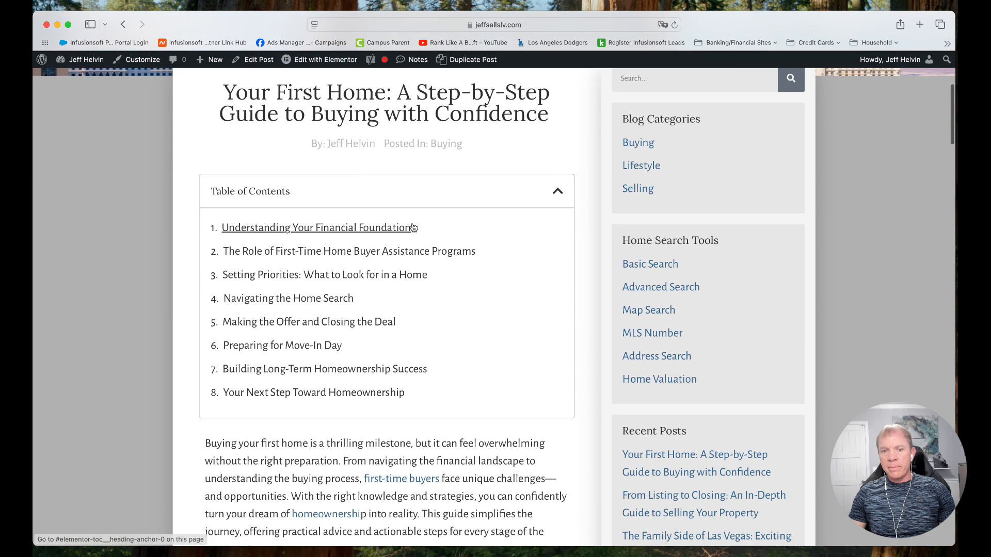
scroll(360, 372, "up", 10)
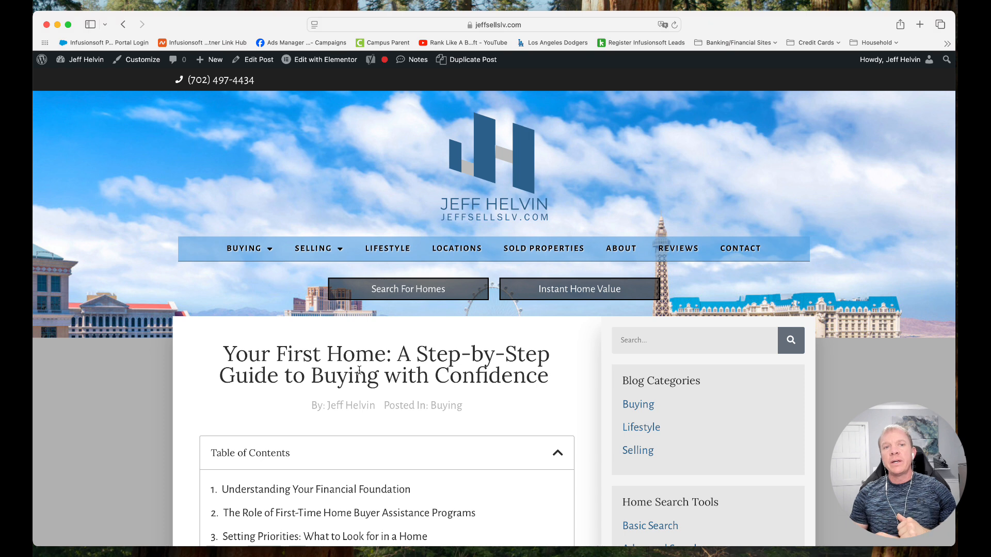
Open the article in the WordPress post editor and review its Yoast SEO focus keyphrase and search appearance fields
left_click(266, 63)
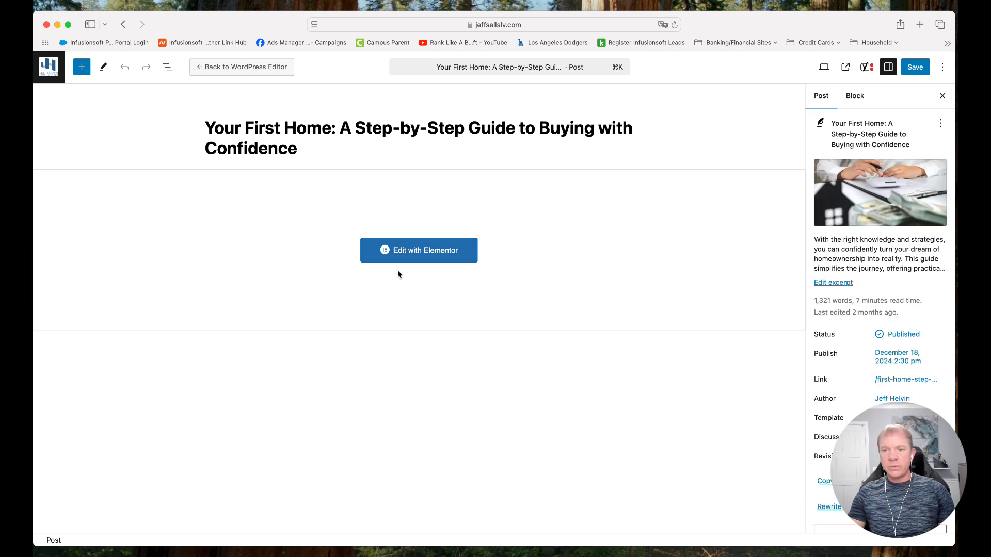
scroll(413, 312, "down", 10)
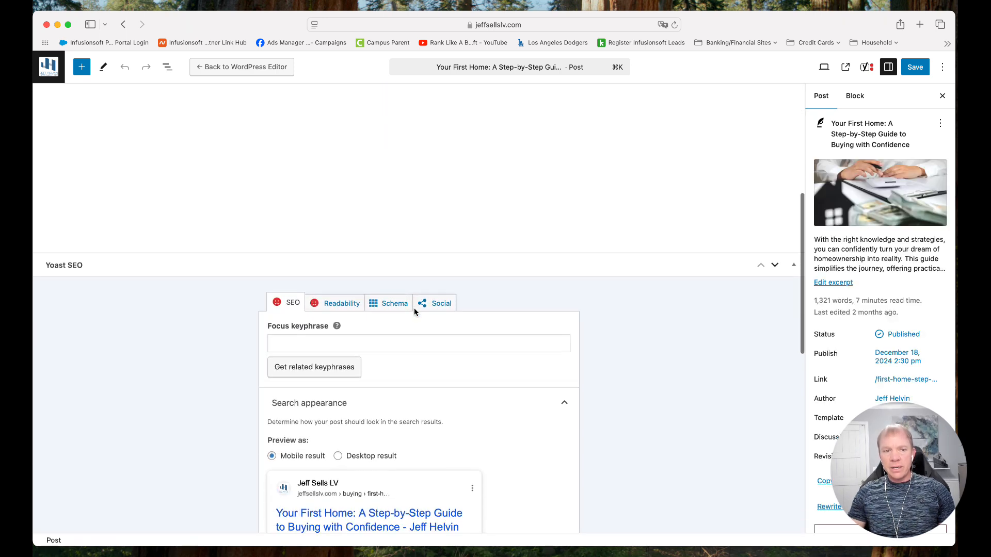
scroll(415, 312, "down", 3)
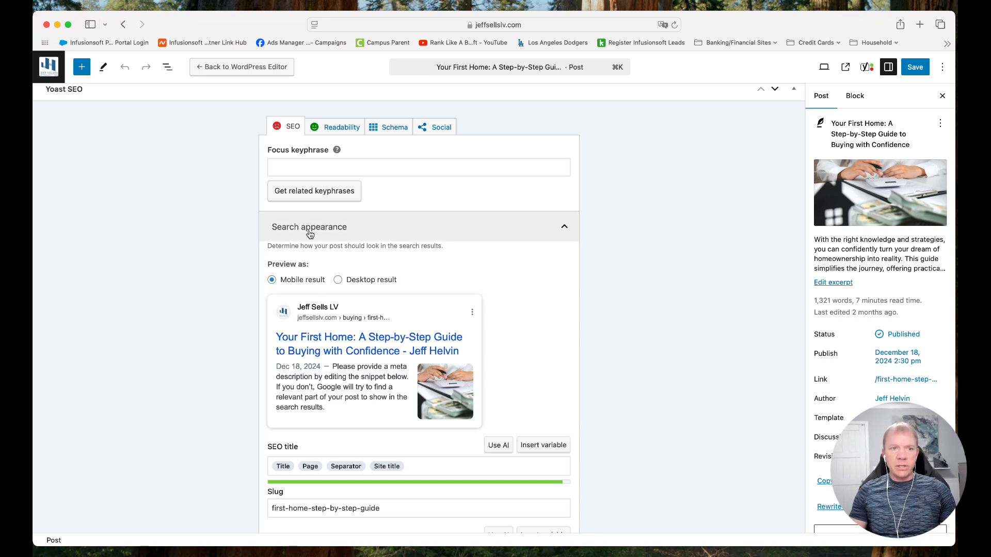
scroll(310, 234, "up", 2)
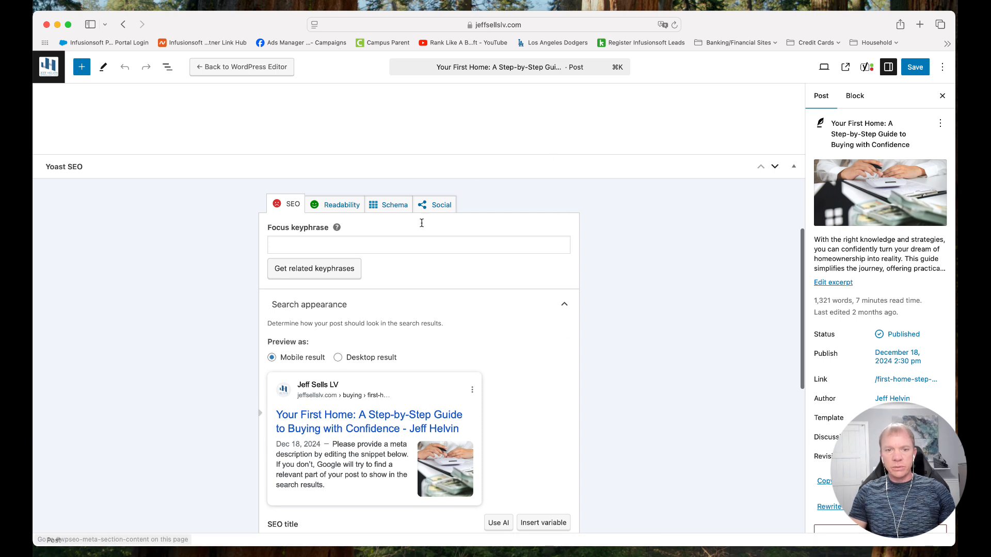
scroll(289, 270, "down", 2)
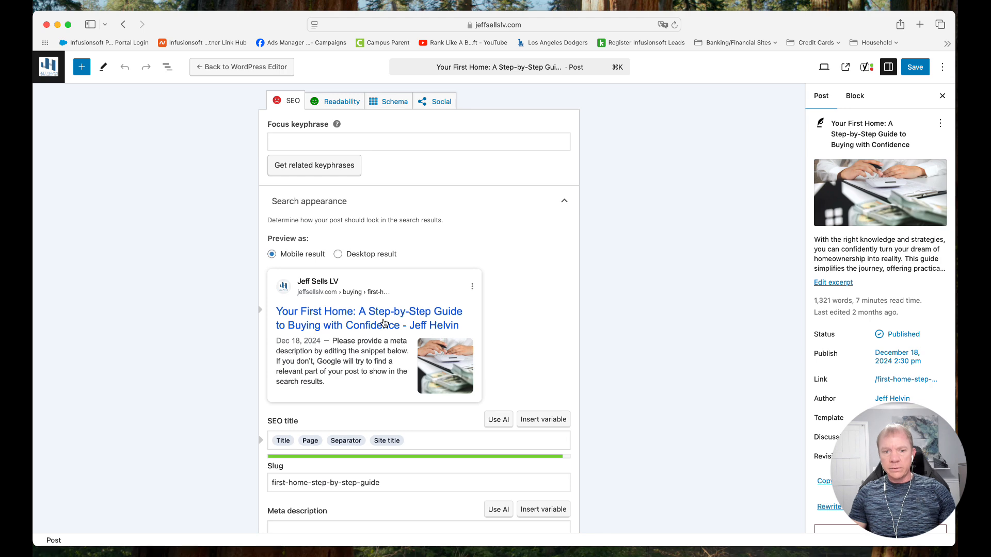
scroll(382, 324, "down", 3)
scroll(372, 325, "up", 1)
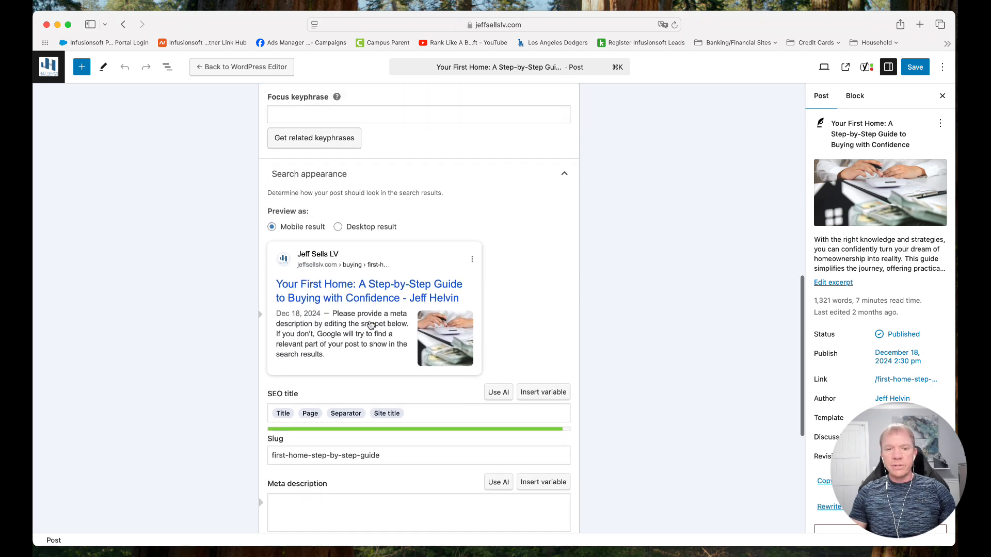
scroll(371, 325, "up", 4)
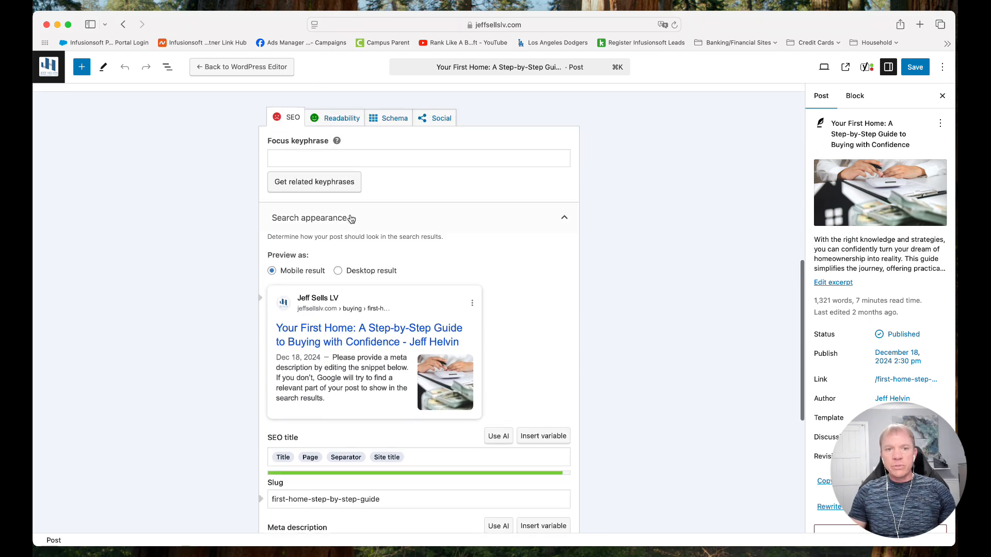
Try "buying a home" and "first time home buyer" as the post's focus keyphrase
left_click(349, 206)
type("buying a home")
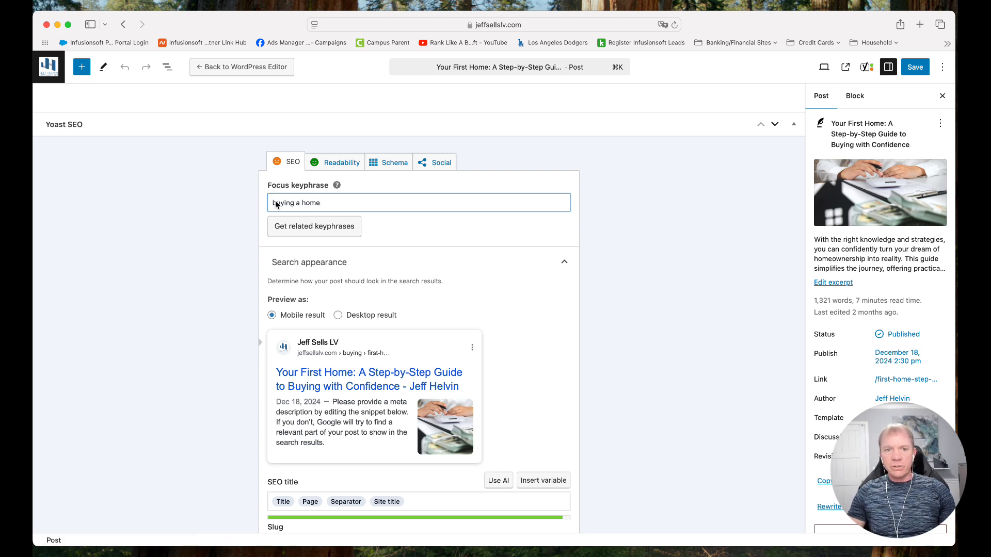
left_click_drag(273, 205, 343, 201)
type("f")
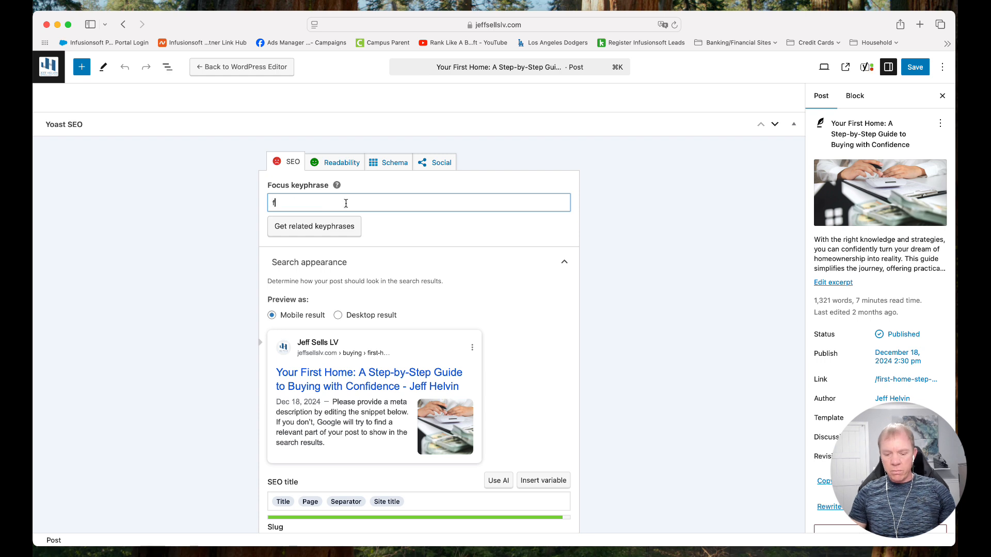
type("irst time home buyer")
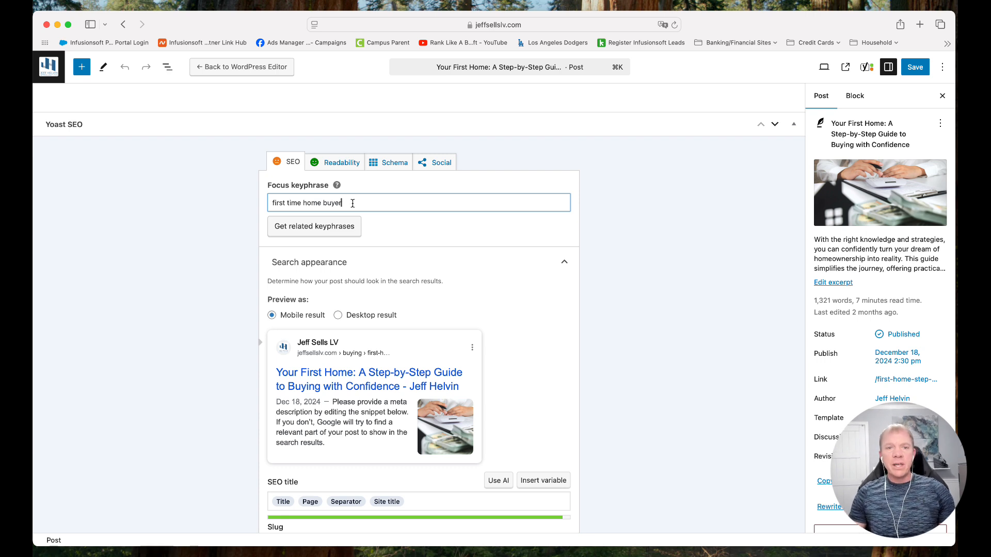
Set the post's Yoast focus keyphrase to "home buying process"
left_click_drag(349, 202, 242, 193)
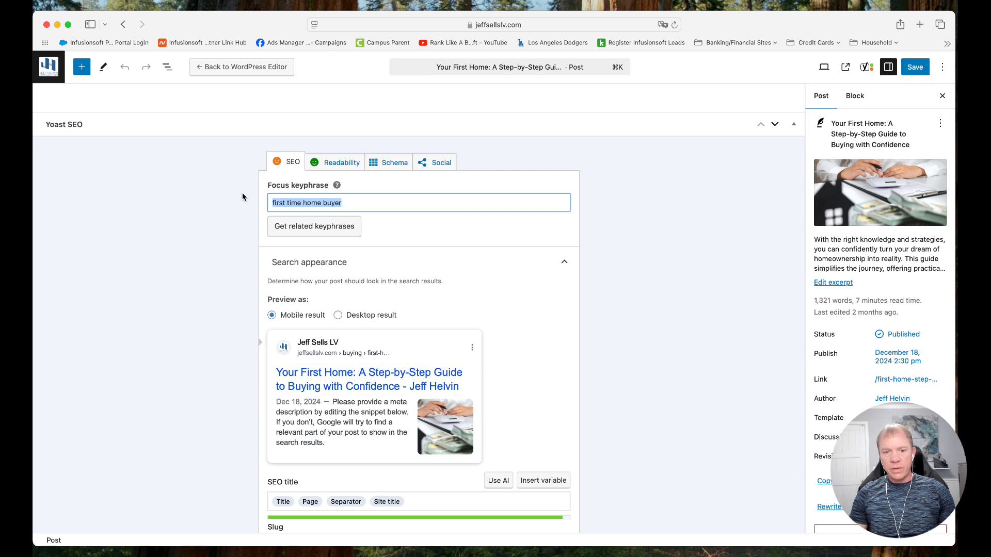
type("home buying process")
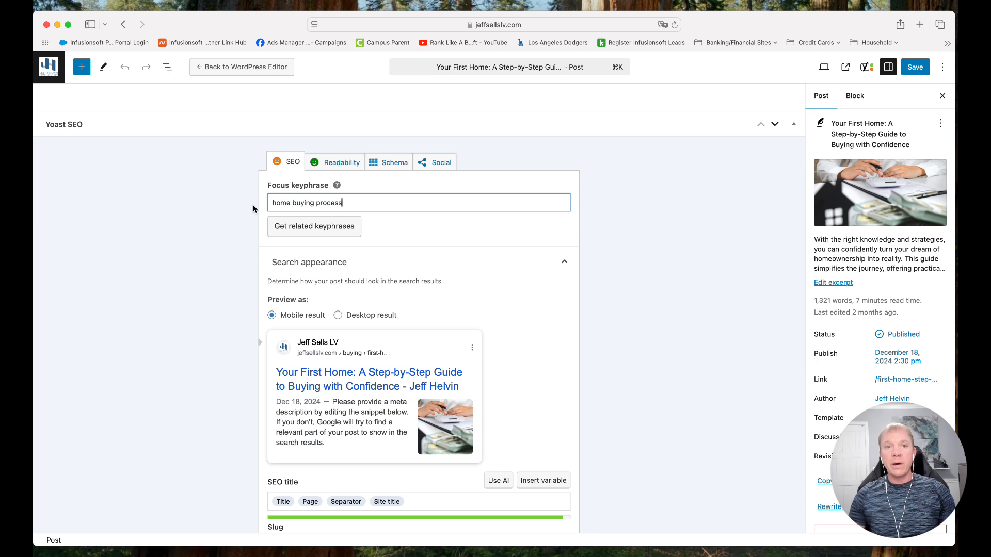
Examine the related keyphrases option, search result preview, SEO title, slug and meta description for the post
scroll(258, 209, "down", 1)
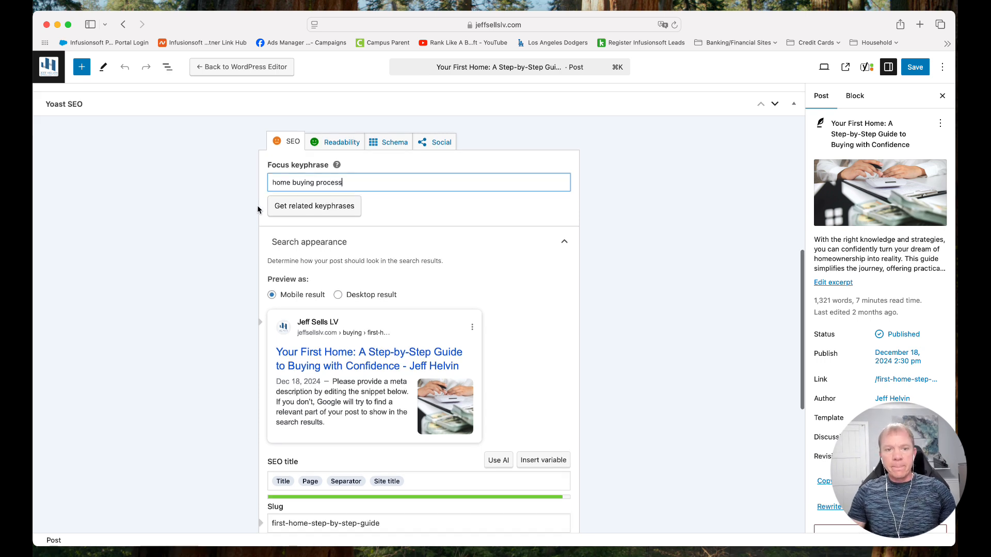
scroll(260, 200, "down", 3)
scroll(259, 200, "down", 2)
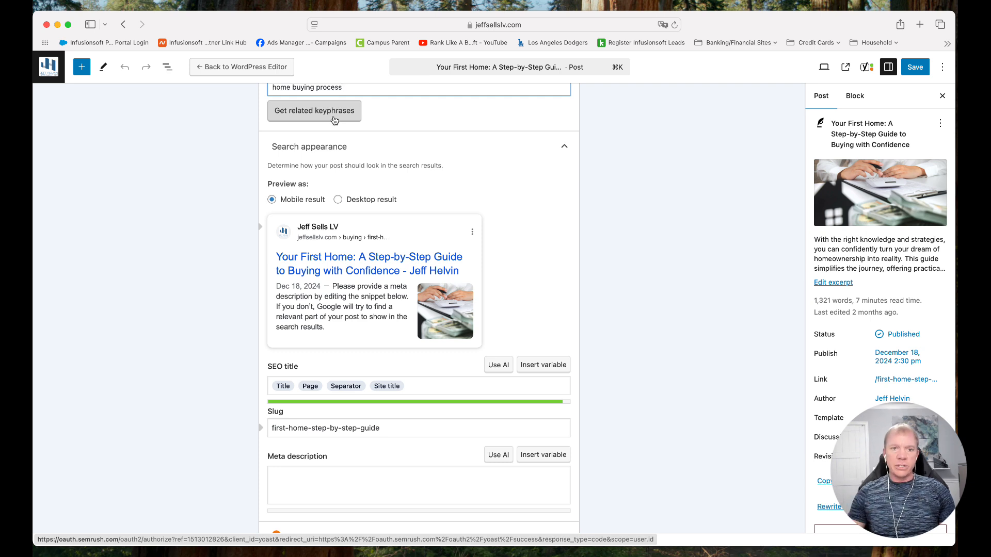
scroll(323, 112, "up", 2)
left_click_drag(356, 123, 268, 124)
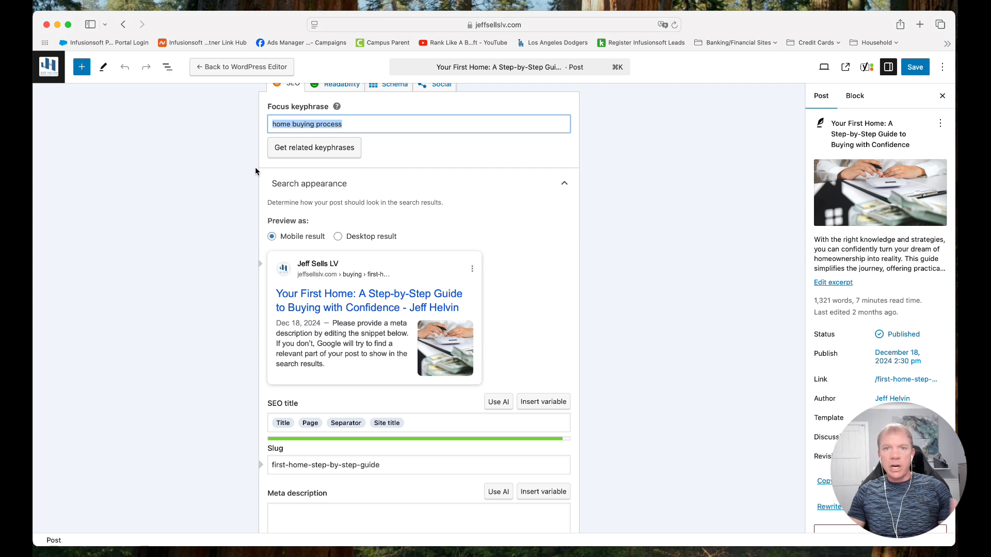
scroll(253, 183, "down", 3)
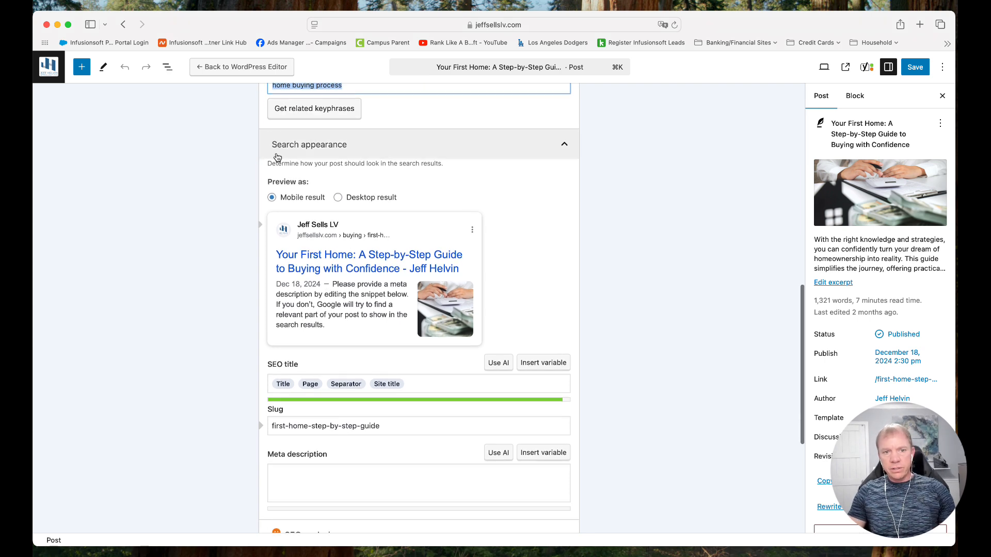
scroll(274, 154, "down", 2)
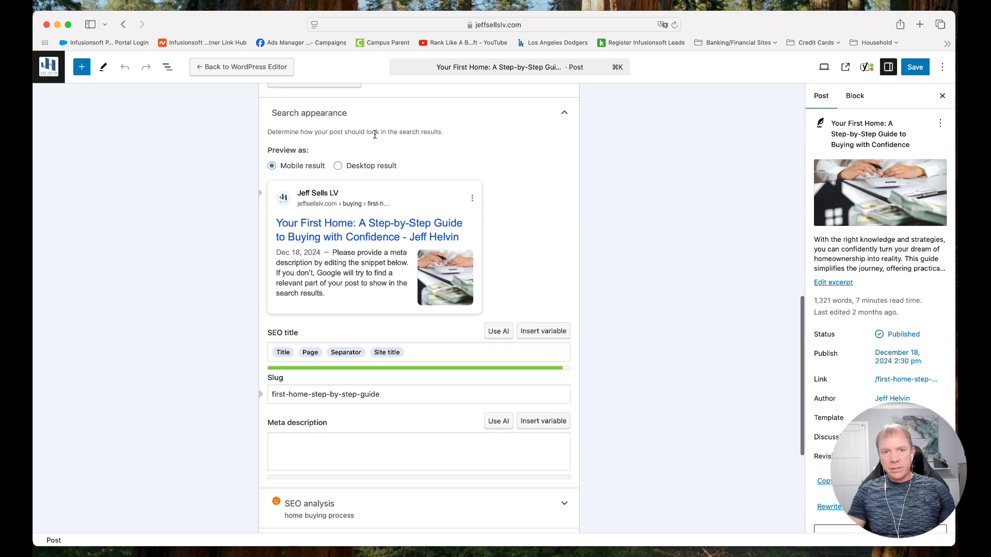
scroll(288, 161, "down", 2)
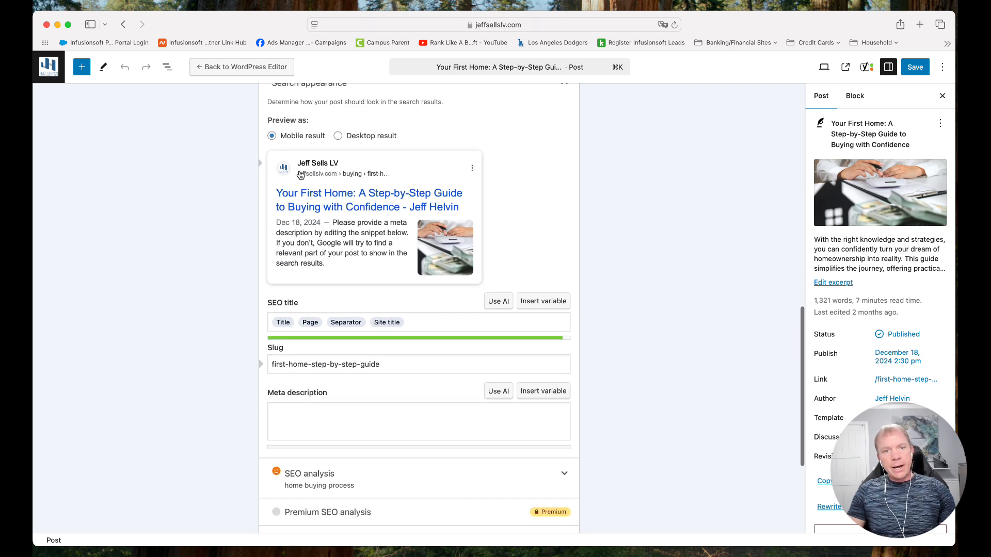
scroll(315, 192, "down", 4)
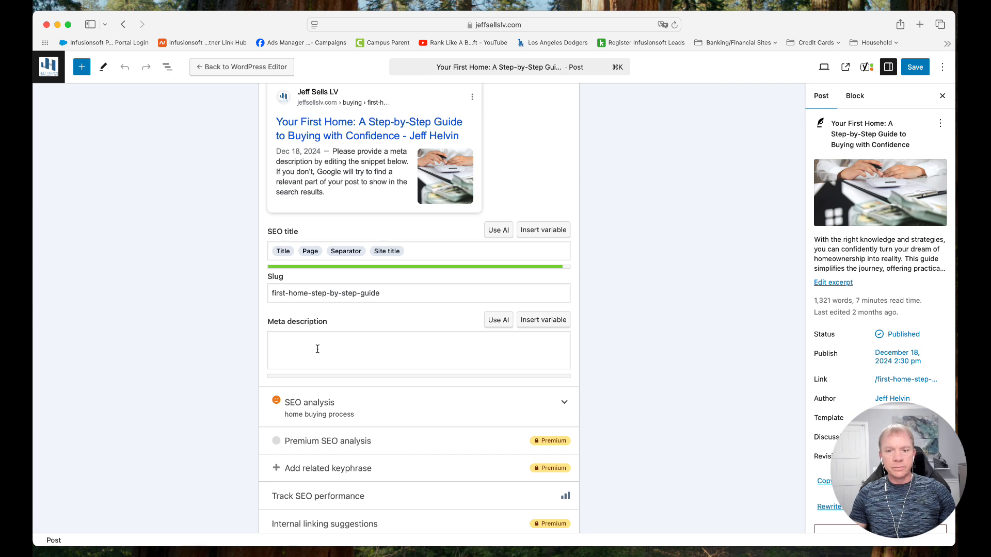
scroll(318, 349, "down", 1)
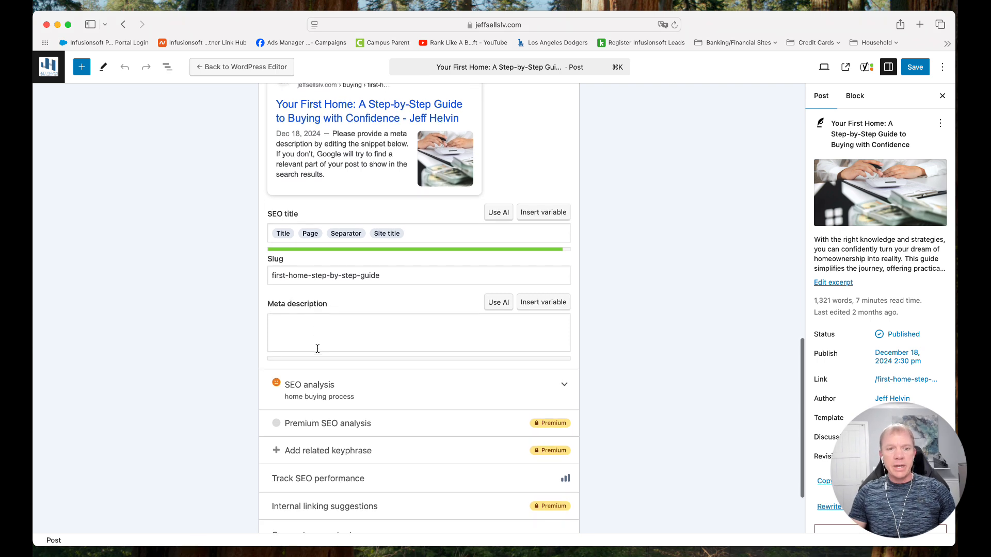
scroll(328, 321, "down", 3)
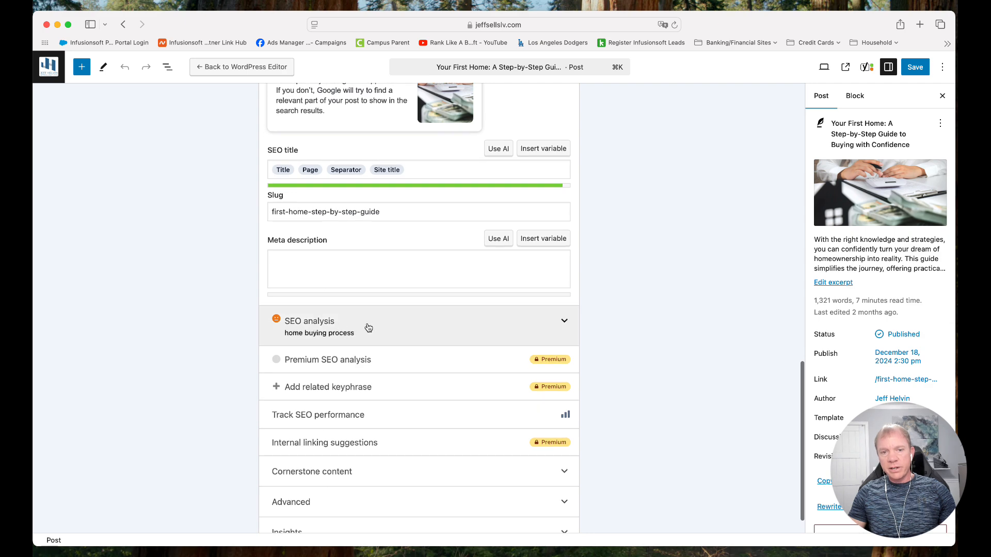
Expand the SEO analysis for the focus keyphrase and examine its listed problems and improvements
left_click(360, 330)
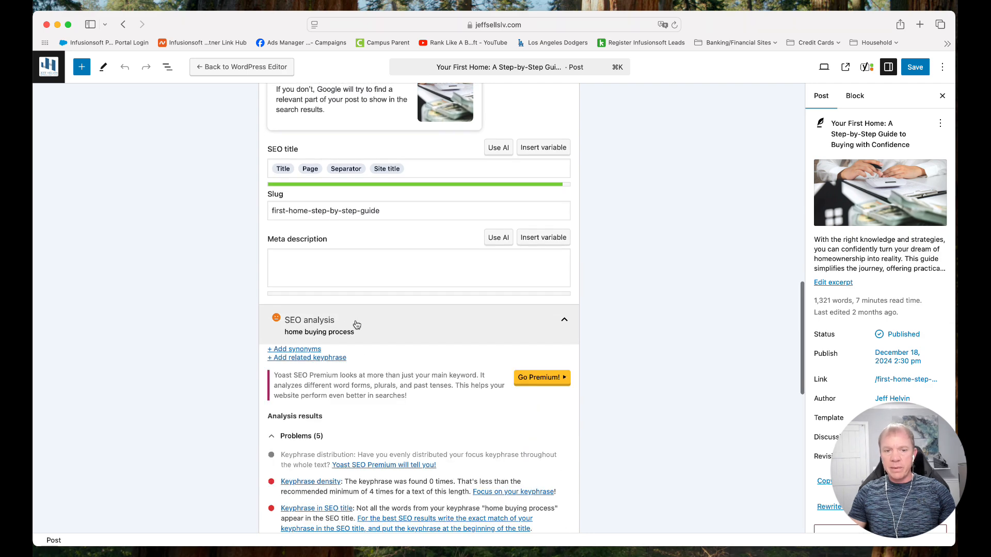
scroll(353, 335, "down", 2)
scroll(351, 347, "down", 3)
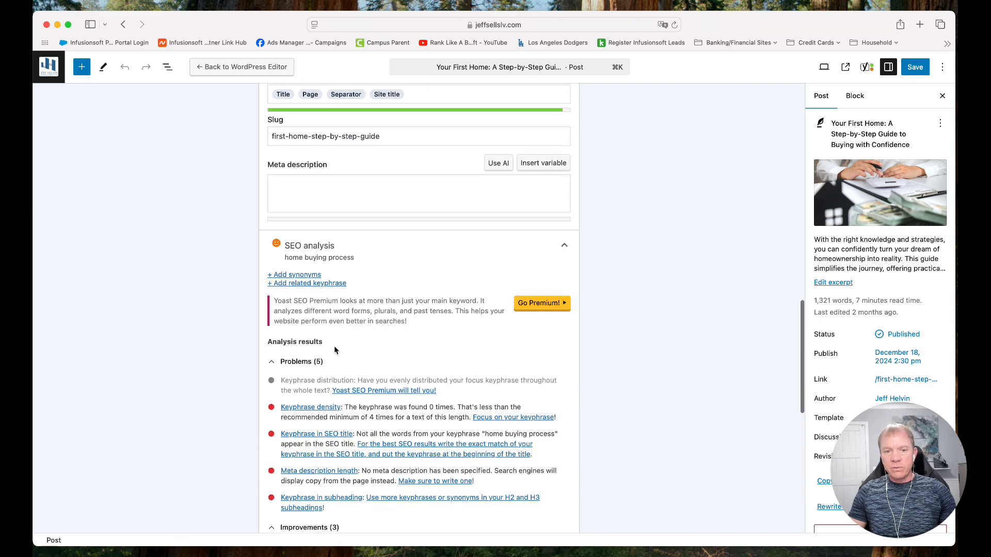
scroll(335, 346, "up", 3)
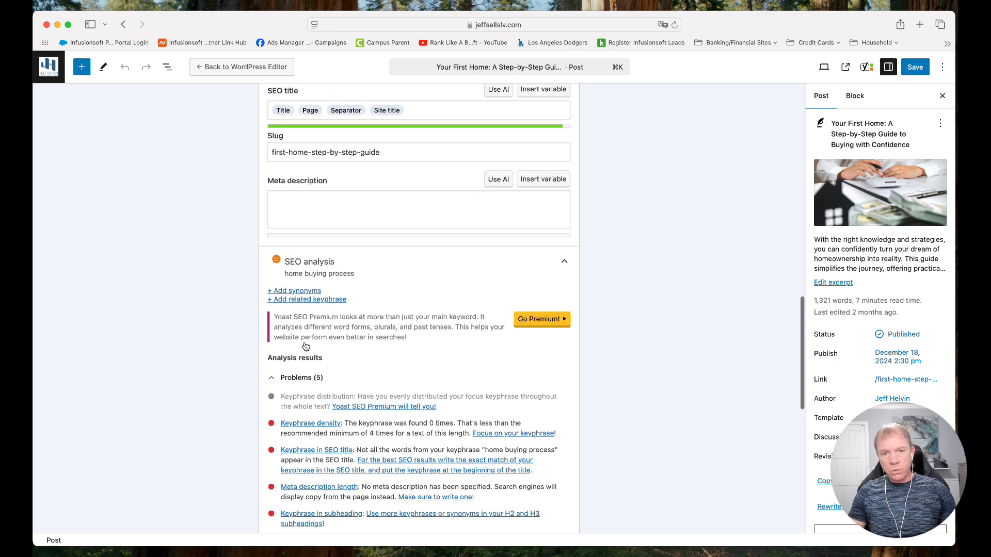
scroll(309, 235, "down", 4)
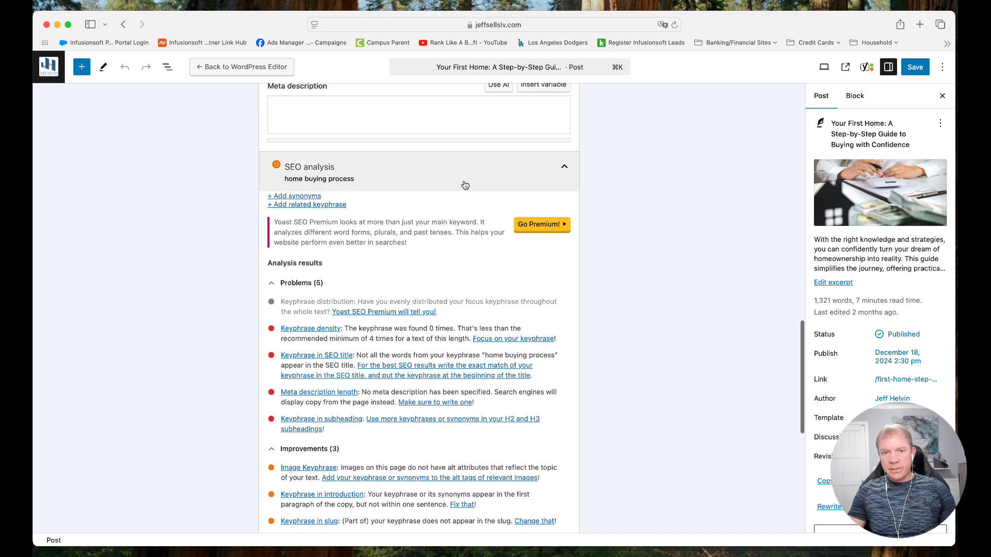
left_click_drag(289, 223, 383, 232)
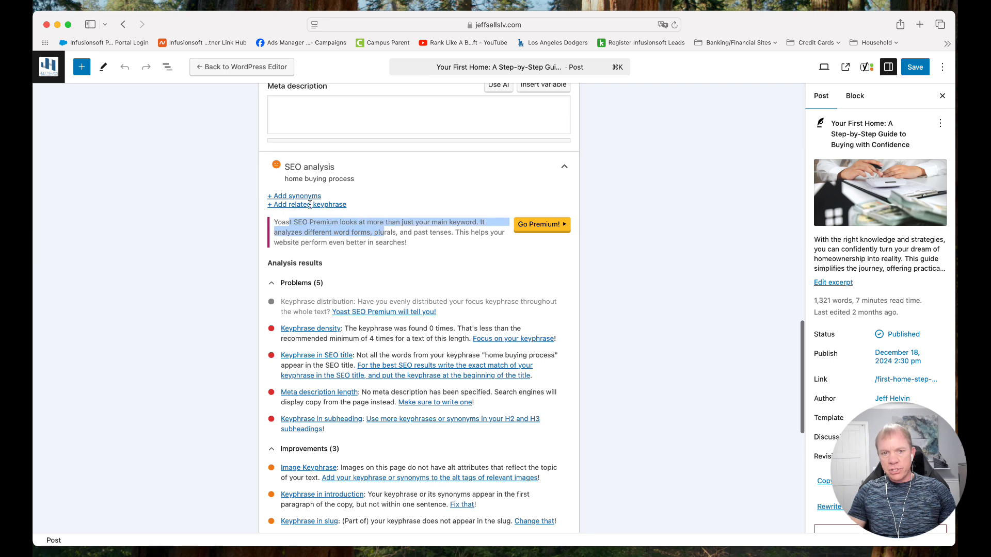
Examine the keyphrase density, SEO title and meta description problems listed in the SEO analysis
left_click(384, 231)
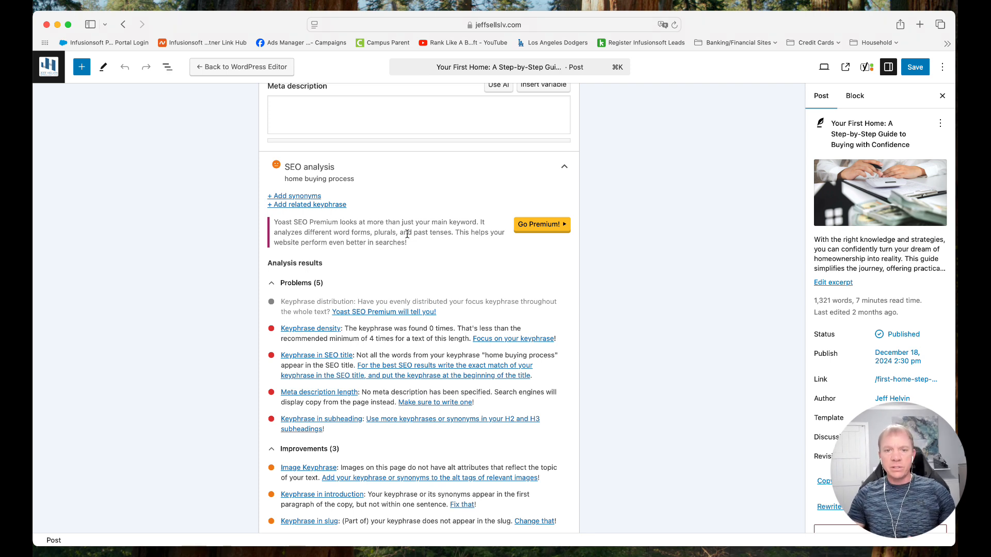
scroll(391, 235, "down", 3)
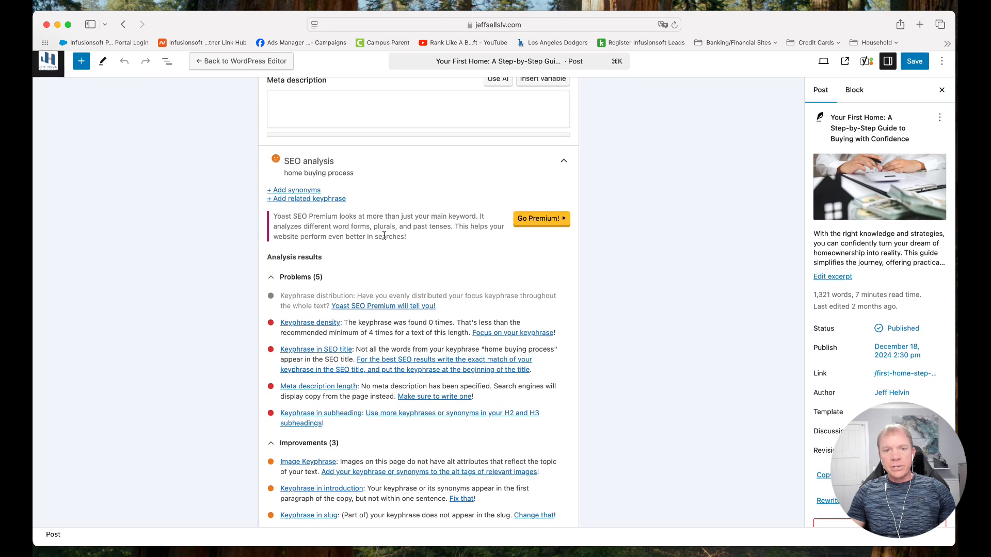
scroll(309, 253, "down", 1)
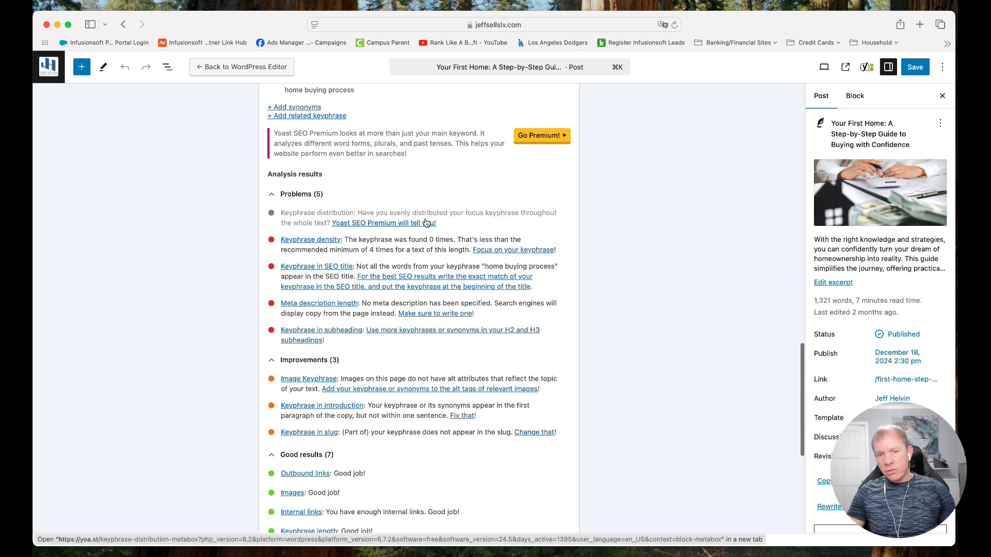
left_click_drag(367, 239, 464, 241)
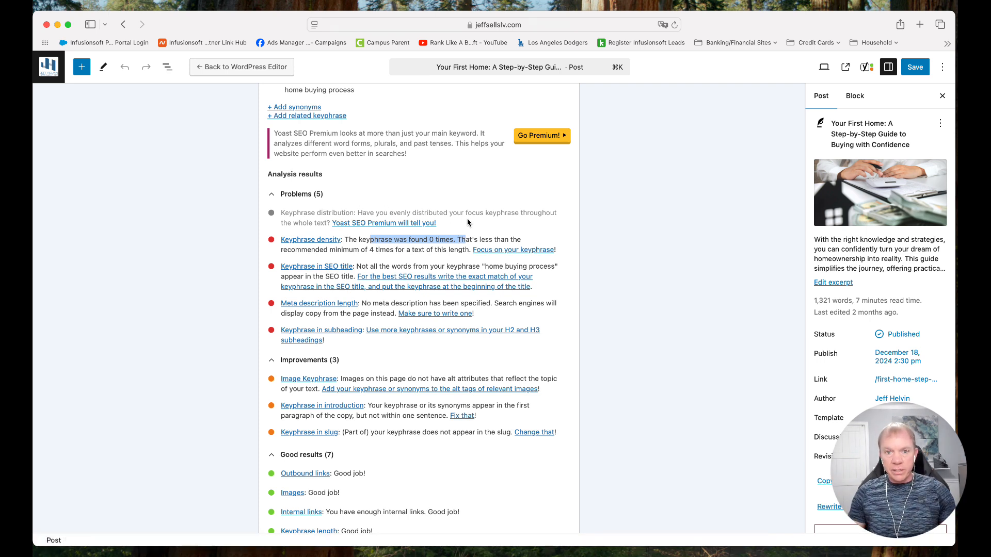
left_click(436, 243)
left_click_drag(360, 241, 445, 243)
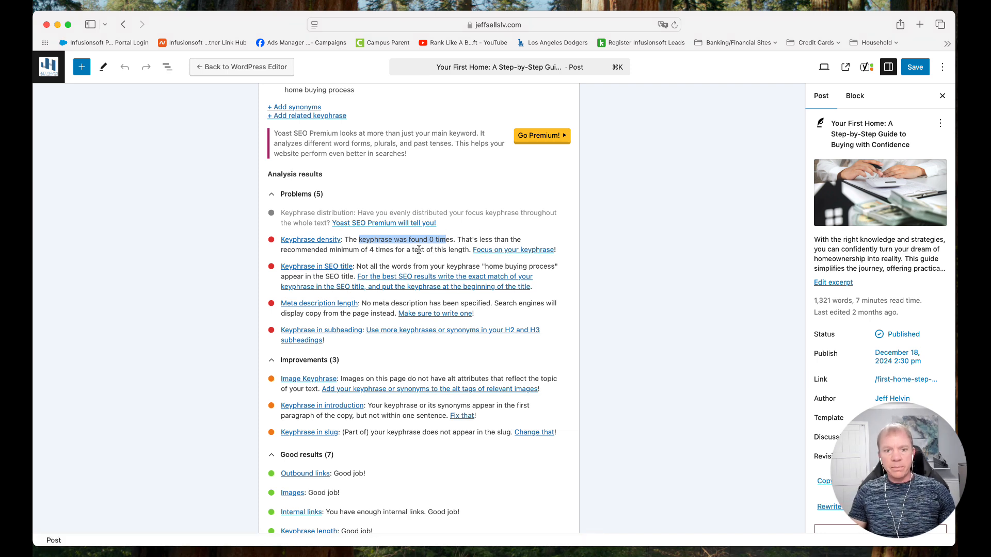
scroll(419, 250, "down", 1)
scroll(378, 247, "down", 2)
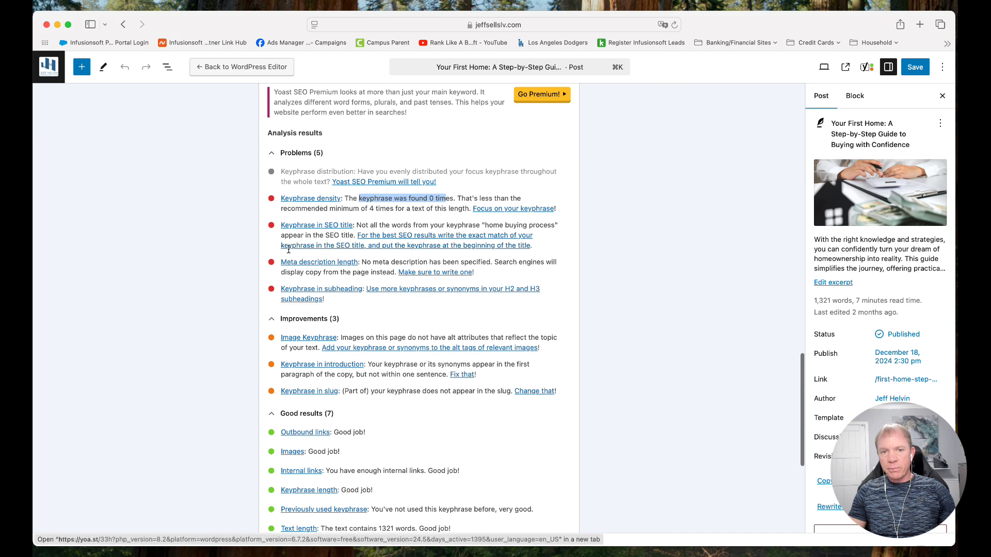
Try changing the post title to "Your First Home: A Step-by-Step Guide to the Home Buying Process"
scroll(377, 239, "up", 20)
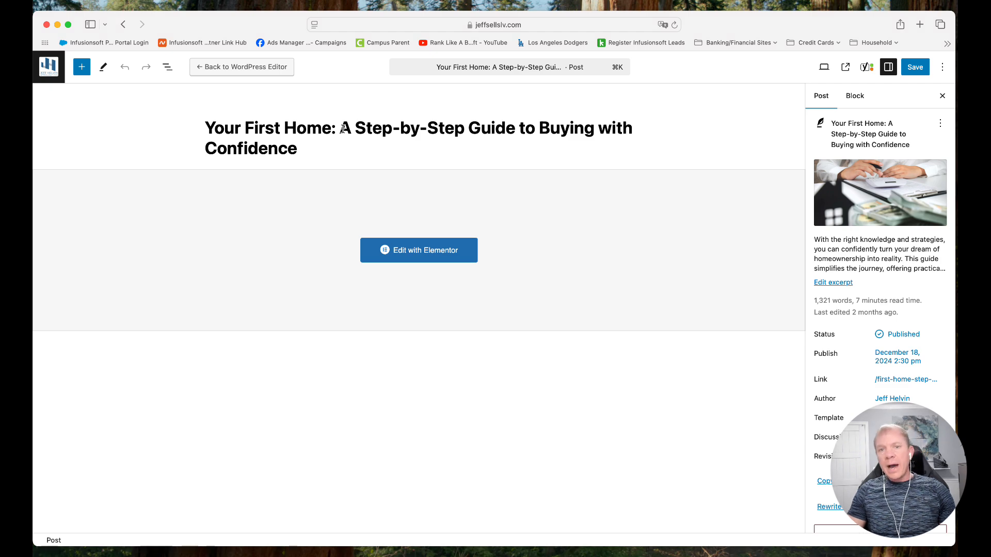
scroll(344, 129, "down", 10)
scroll(343, 130, "up", 2)
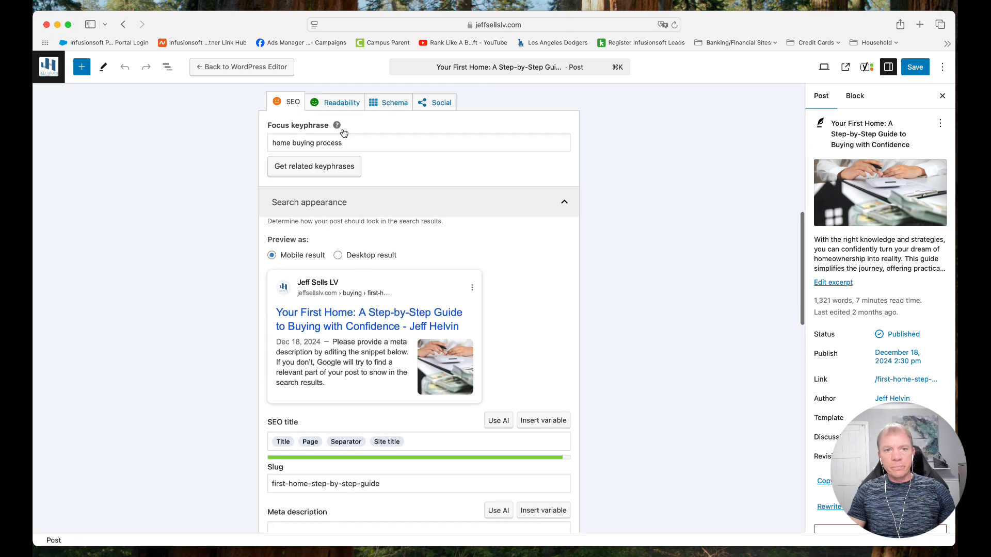
scroll(372, 144, "up", 10)
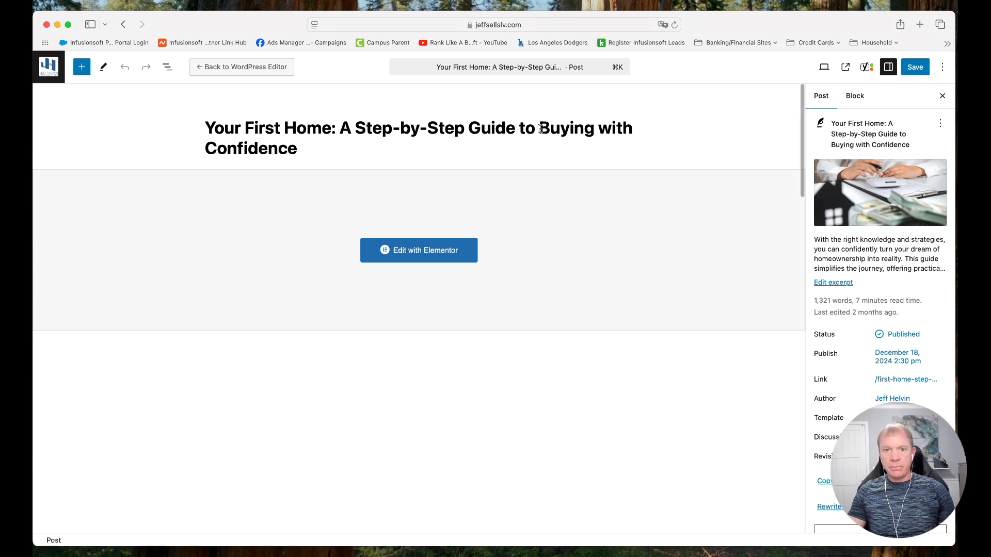
left_click_drag(540, 129, 296, 149)
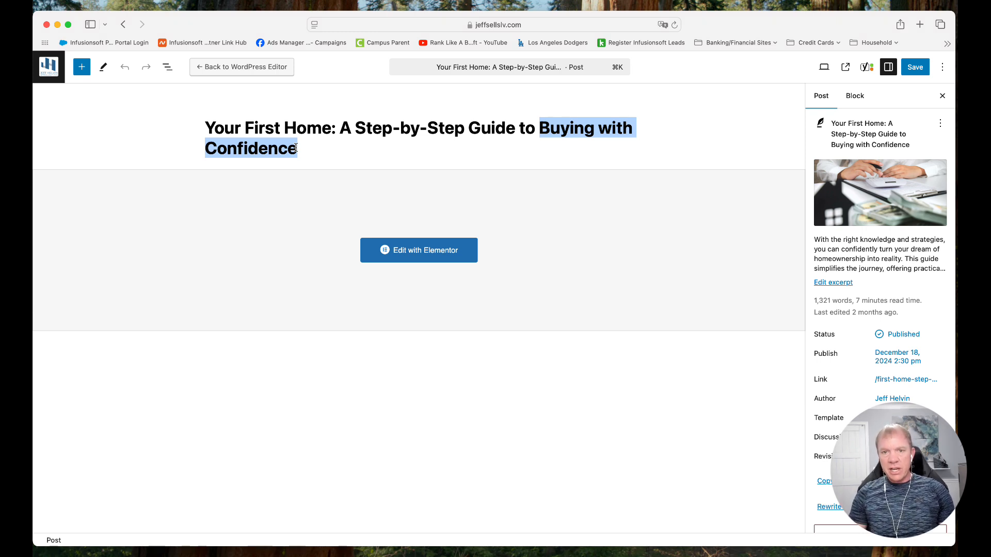
type("the Home Buy")
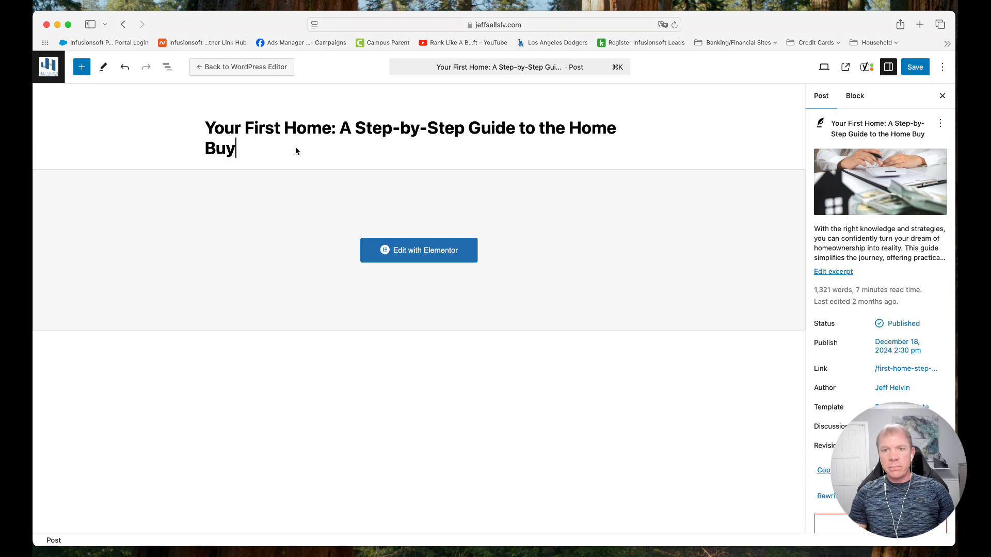
type("ing Process")
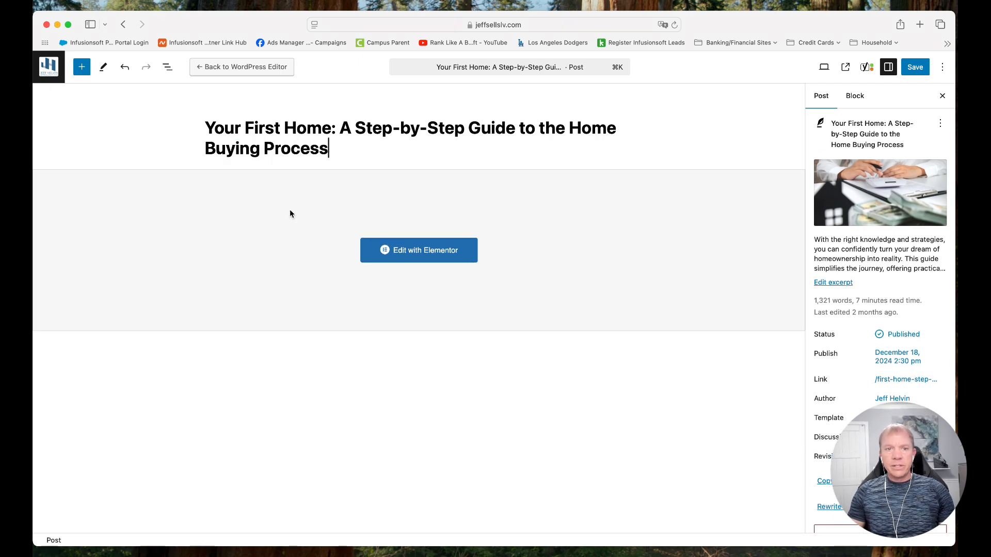
Review the SEO analysis for the reworded title, including title width, keyphrase placement and good results
scroll(275, 271, "down", 1)
scroll(275, 271, "down", 15)
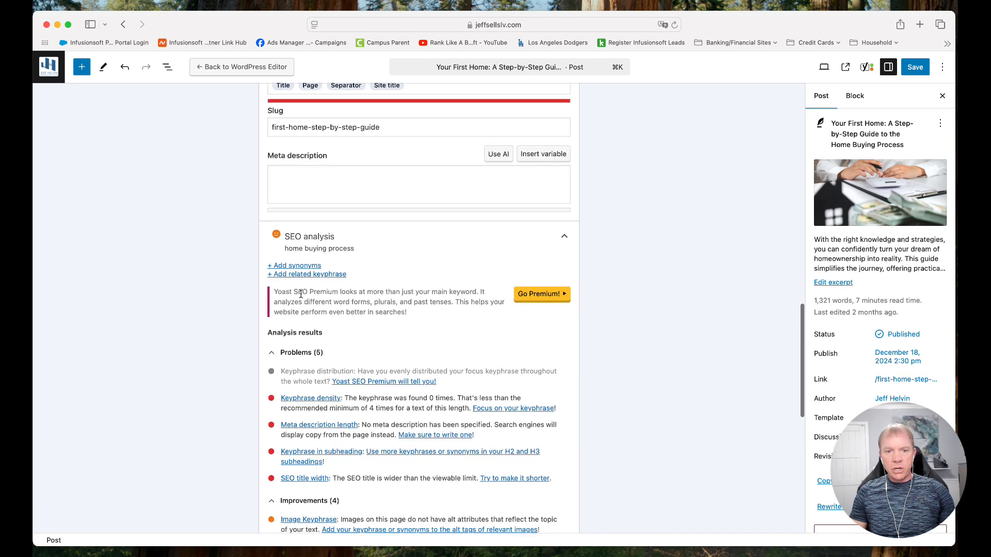
scroll(301, 294, "down", 1)
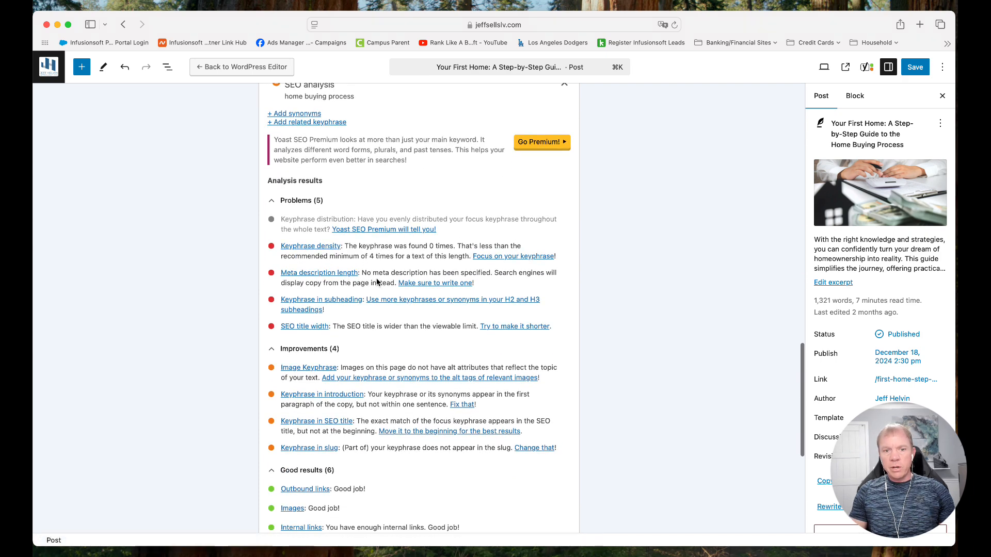
scroll(378, 282, "down", 5)
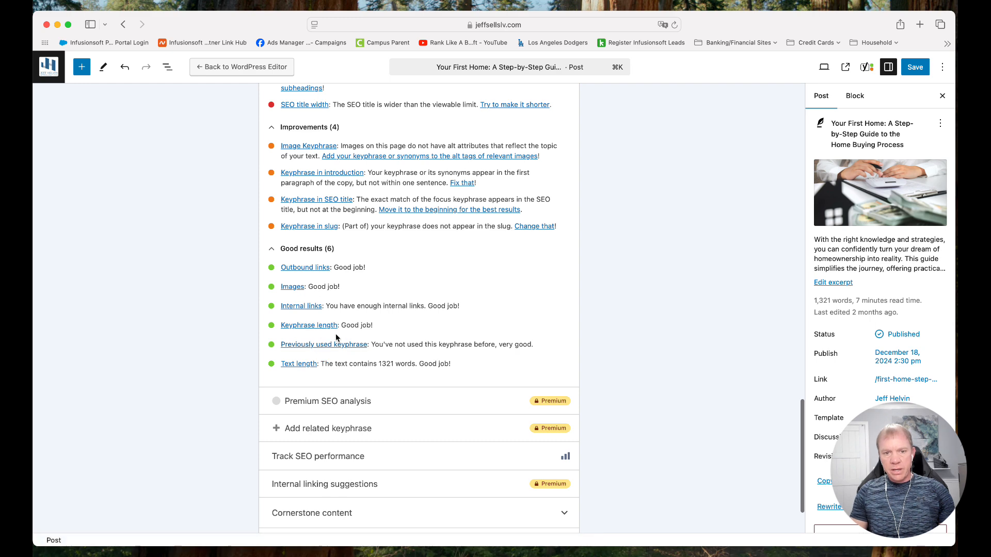
scroll(307, 273, "up", 2)
scroll(307, 273, "up", 1)
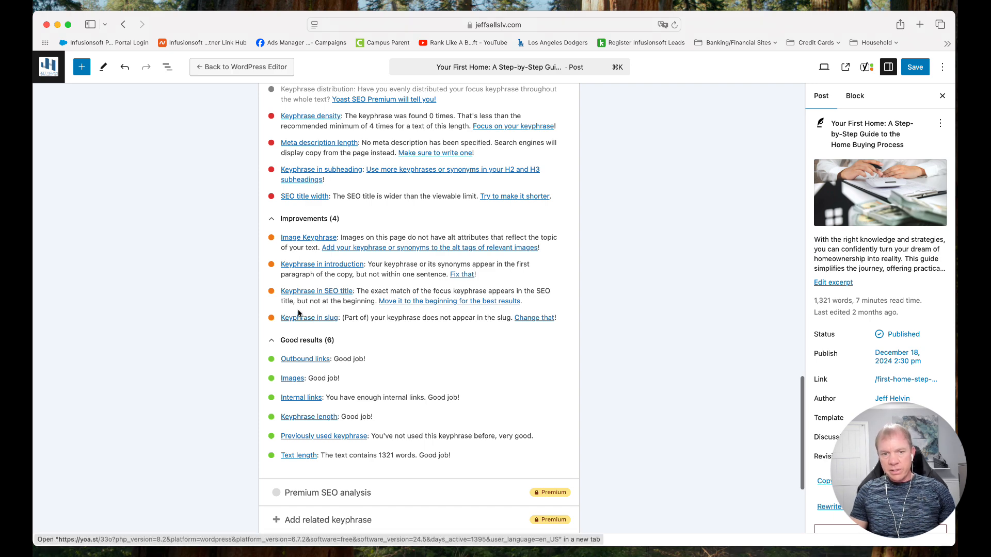
left_click(412, 303)
scroll(413, 307, "up", 15)
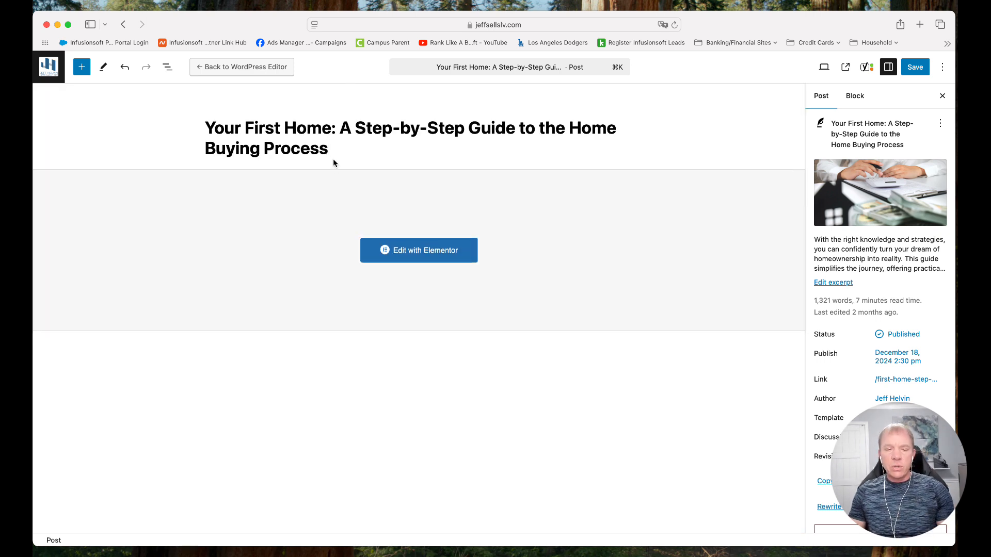
Try removing the "Home Buying Process" wording from the end of the post title
scroll(346, 258, "down", 10)
scroll(346, 260, "up", 10)
key("BackSpace")
key("BackSpace")
key("BackSpace")
key("BackSpace")
key("BackSpace")
key("BackSpace")
key("BackSpace")
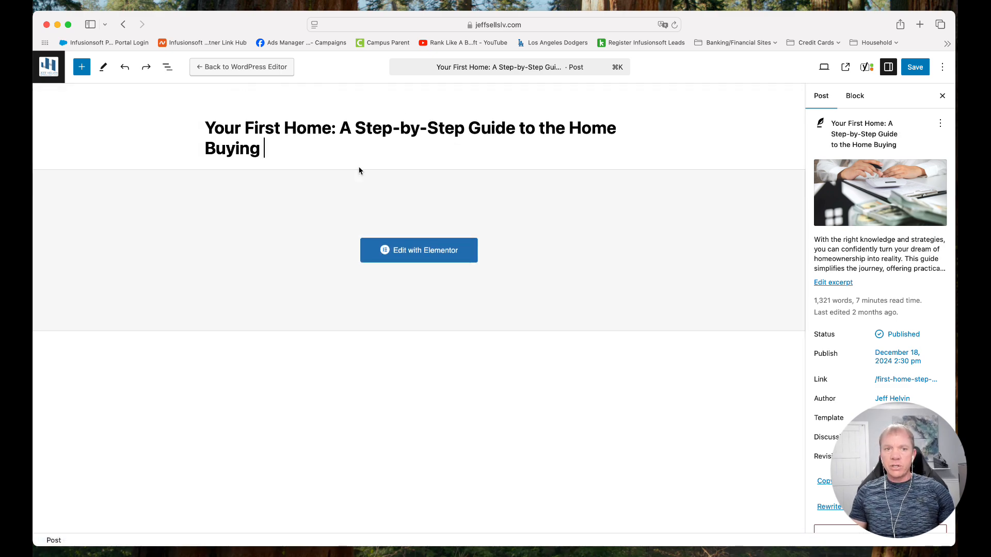
key("BackSpace")
key("BackSpace")
key("BackSpace")
key("BackSpace")
key("BackSpace")
key("BackSpace")
key("BackSpace")
key("BackSpace")
key("BackSpace")
key("BackSpace")
Undo the title edits back to "Your First Home: A Step-by-Step Guide to Buying with Confidence"
key("super+z")
key("super+z")
key("super+z")
key("super+z")
key("super+z")
key("super+z")
key("super+z")
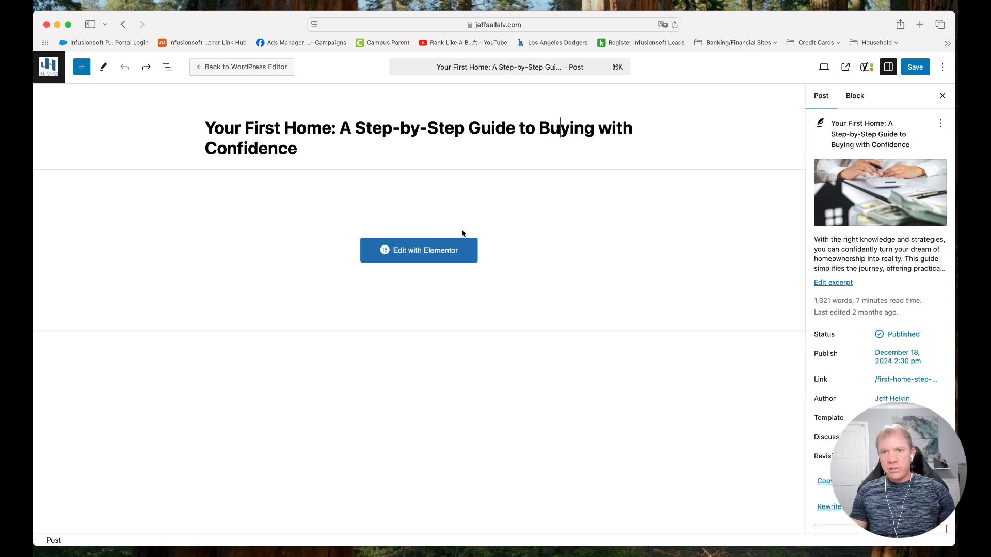
Open jeffsellslv.com in a new browser tab and go to the published first-home post in the Buying category
key("super+t")
type("jeffsellslv.com")
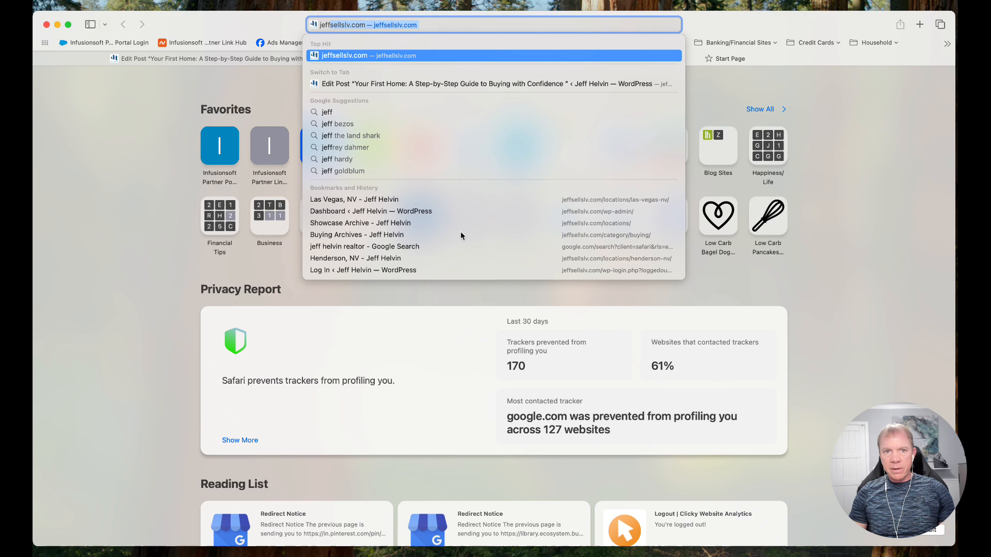
key("Return")
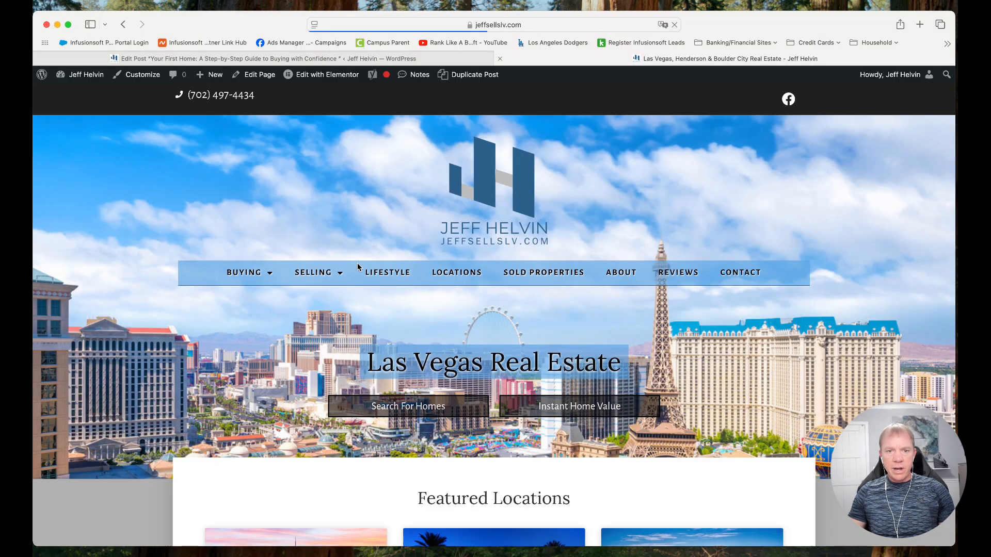
mouse_move(246, 274)
left_click(246, 301)
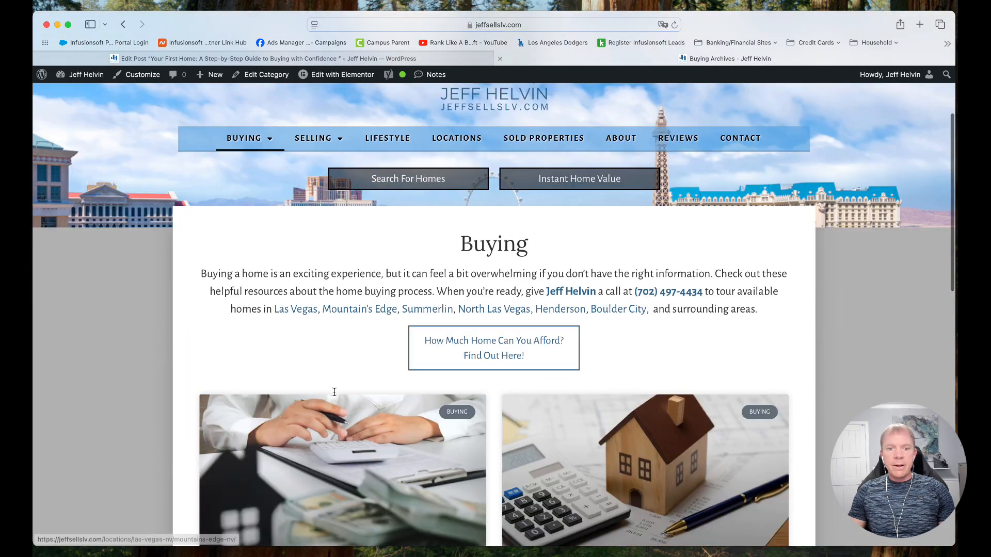
scroll(335, 396, "down", 3)
left_click(335, 396)
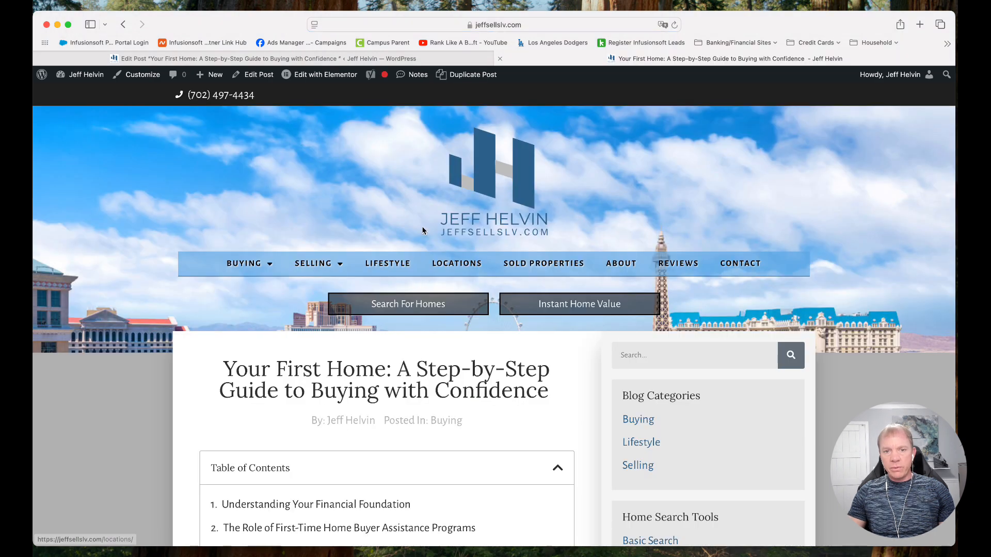
scroll(425, 299, "down", 5)
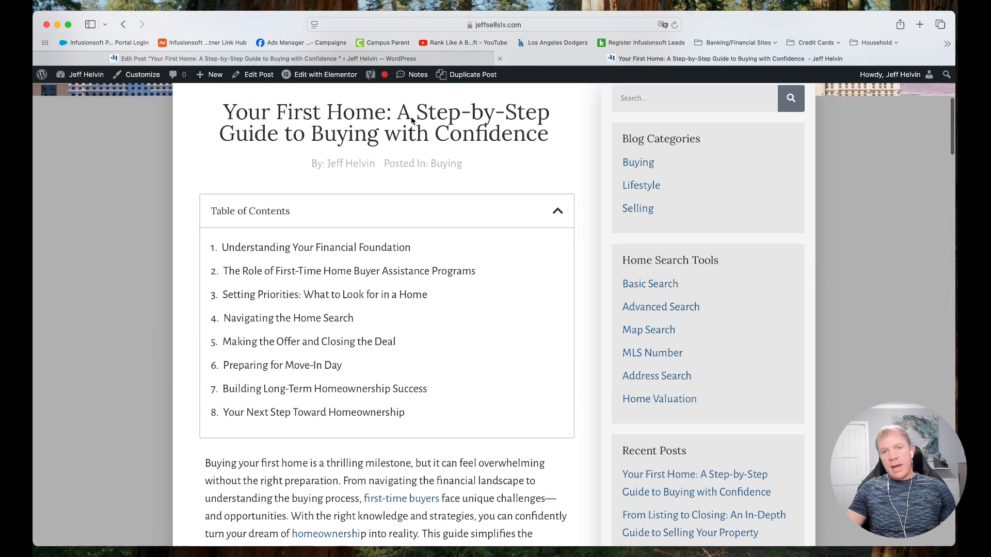
Return to the post editor and check the keyphrase density problem in the SEO analysis
left_click(377, 59)
scroll(438, 375, "down", 20)
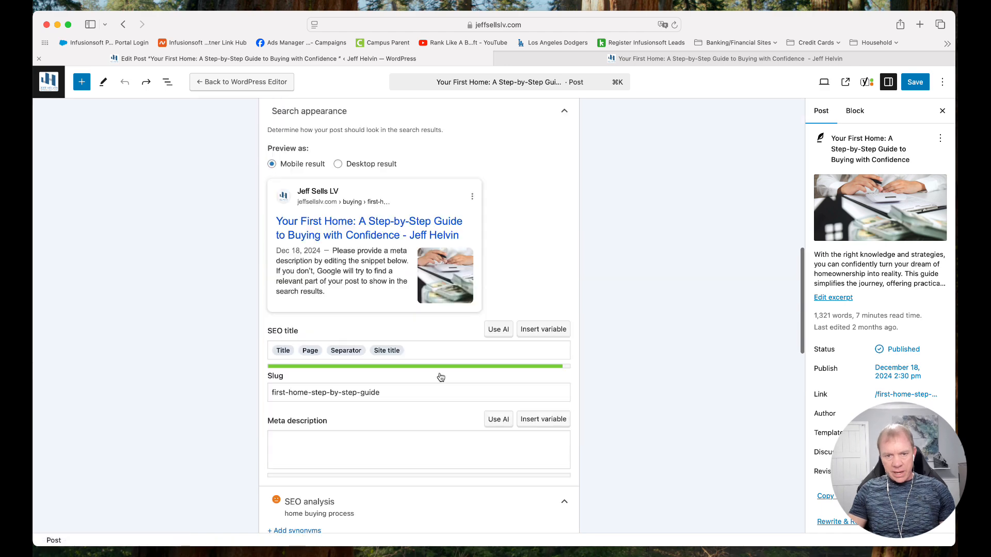
scroll(323, 278, "down", 2)
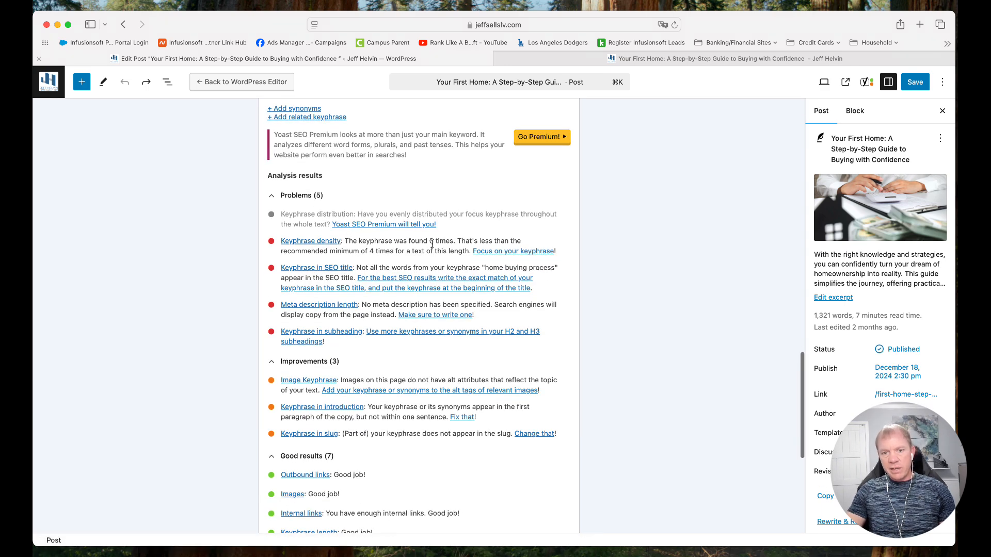
Search the published post for "home buying process", then clear the search term
left_click(553, 61)
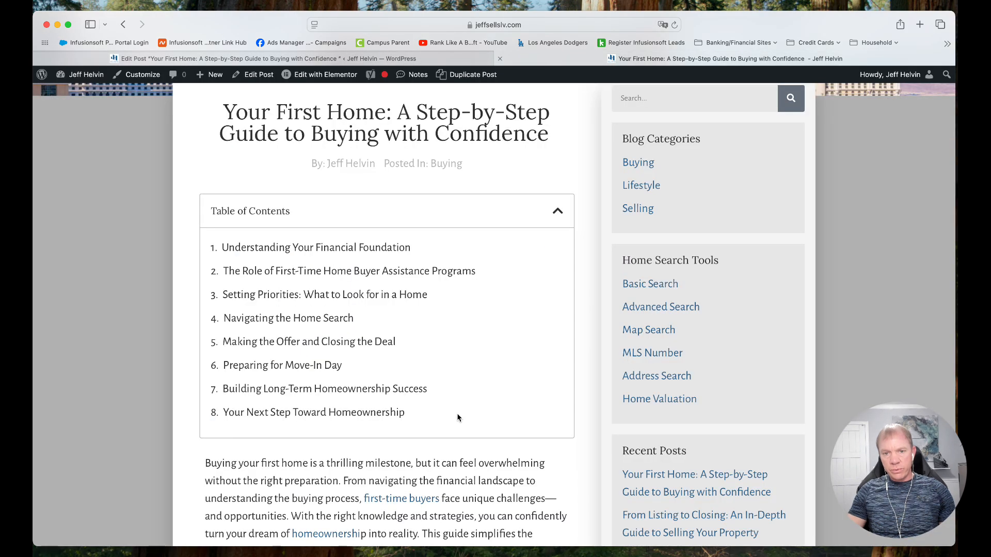
scroll(491, 424, "down", 3)
scroll(369, 351, "down", 3)
key("super+f")
type("home")
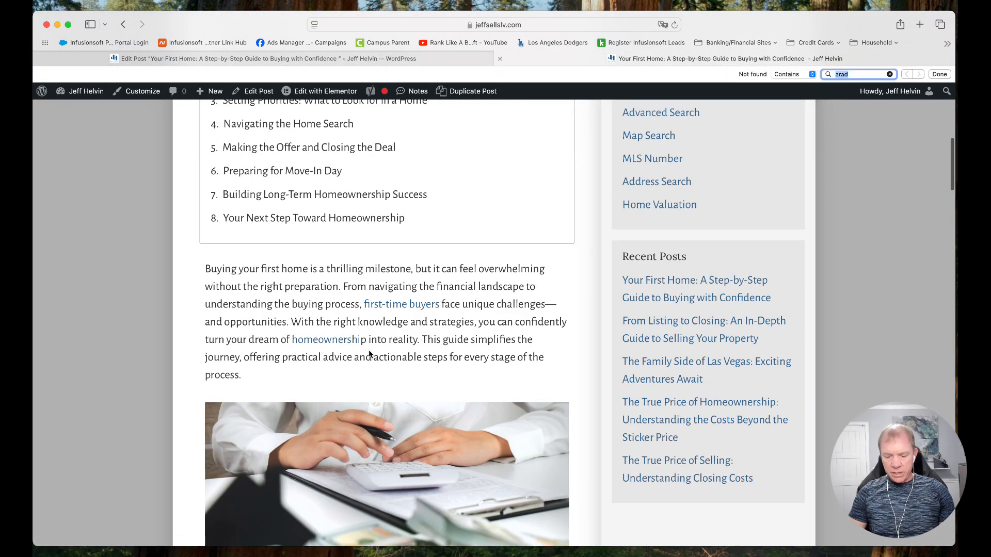
type(" buying process")
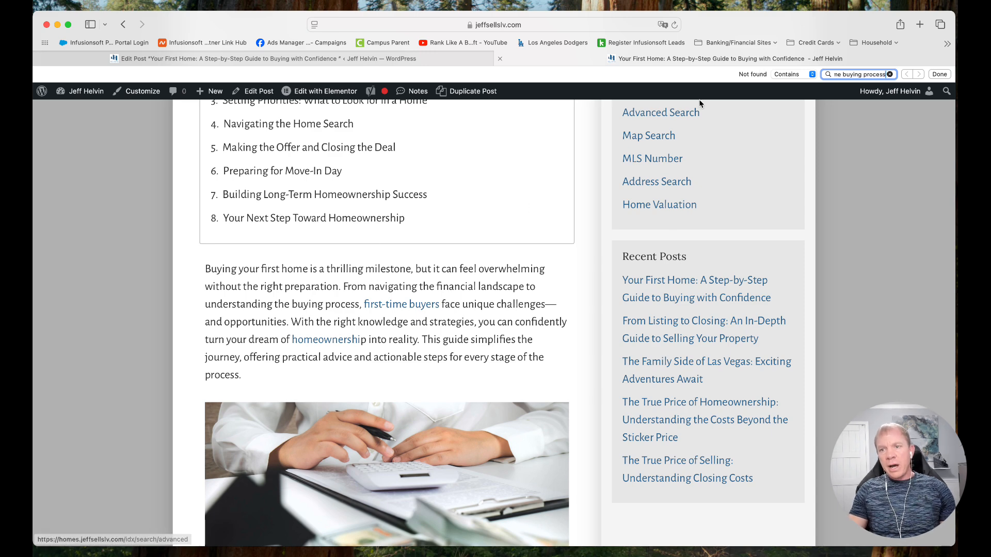
key("super+a")
key("BackSpace")
left_click(430, 339)
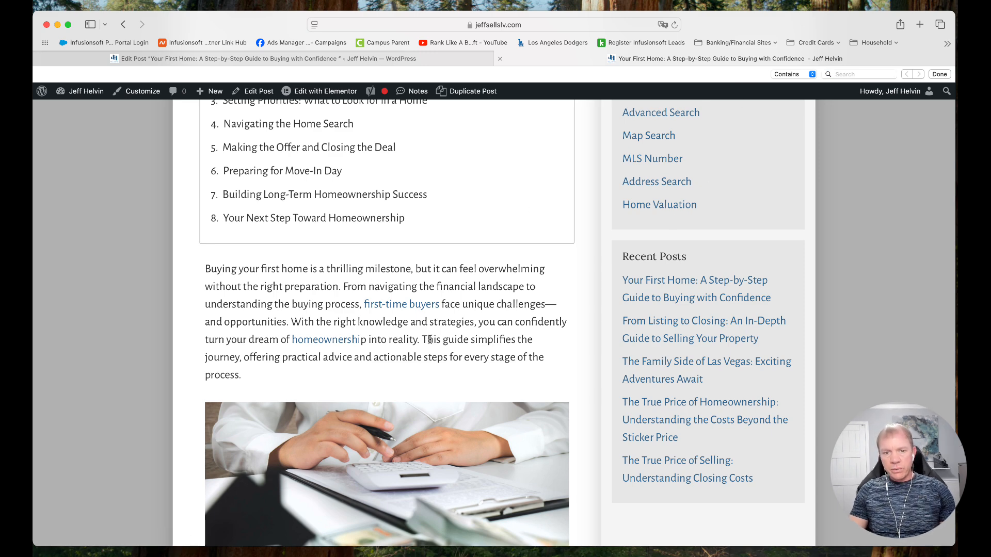
Examine the published post's title, table of contents and introduction, focusing on the phrase "understanding the buying process"
scroll(439, 351, "up", 10)
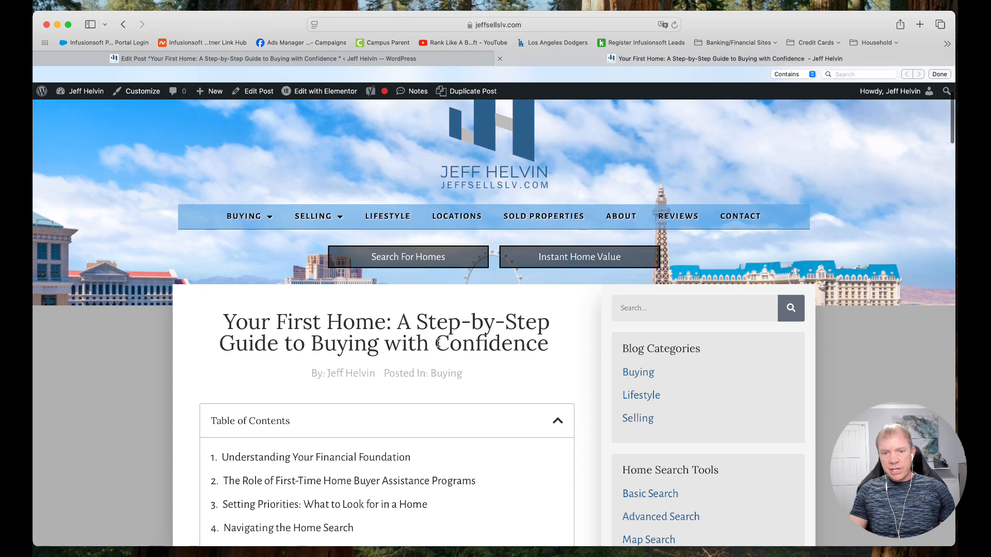
scroll(438, 346, "down", 5)
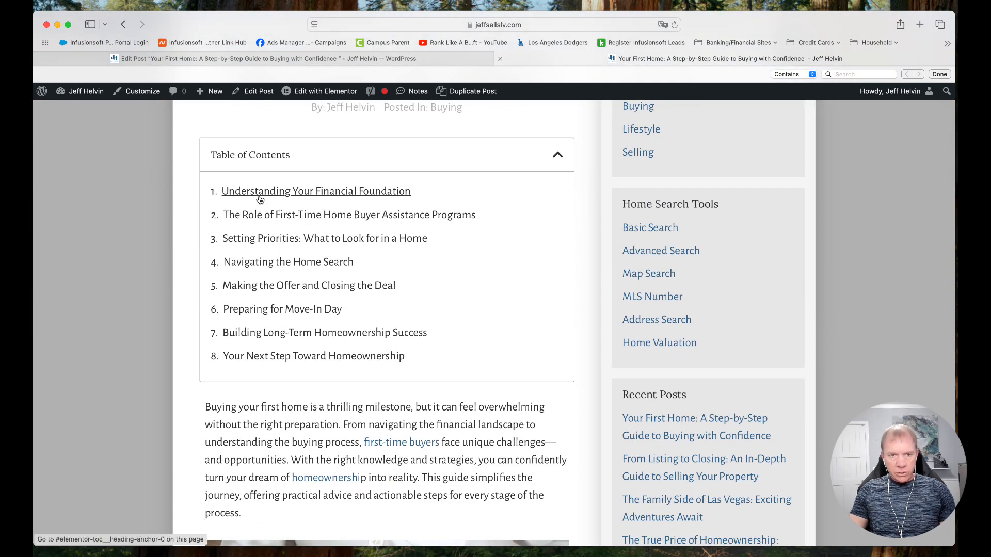
scroll(292, 373, "down", 3)
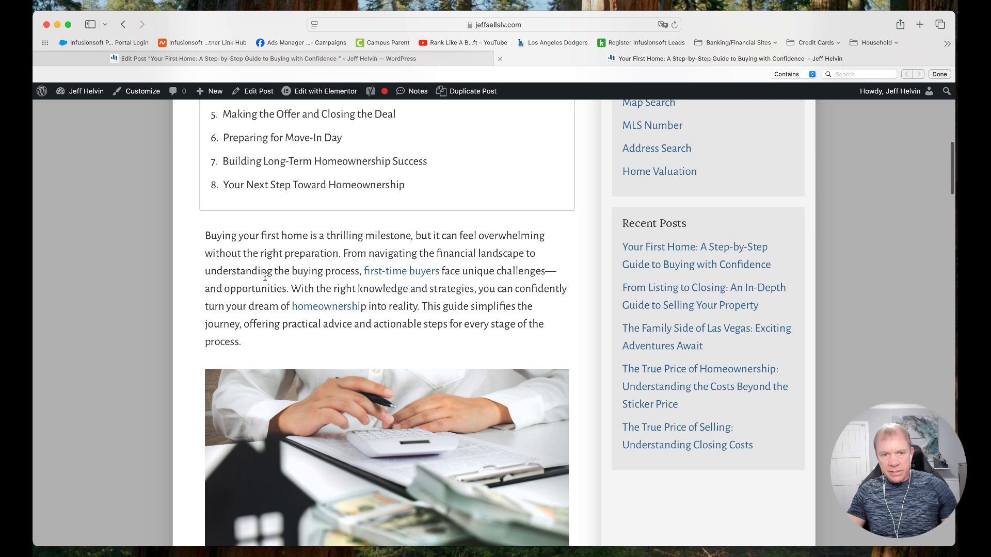
left_click_drag(252, 272, 341, 273)
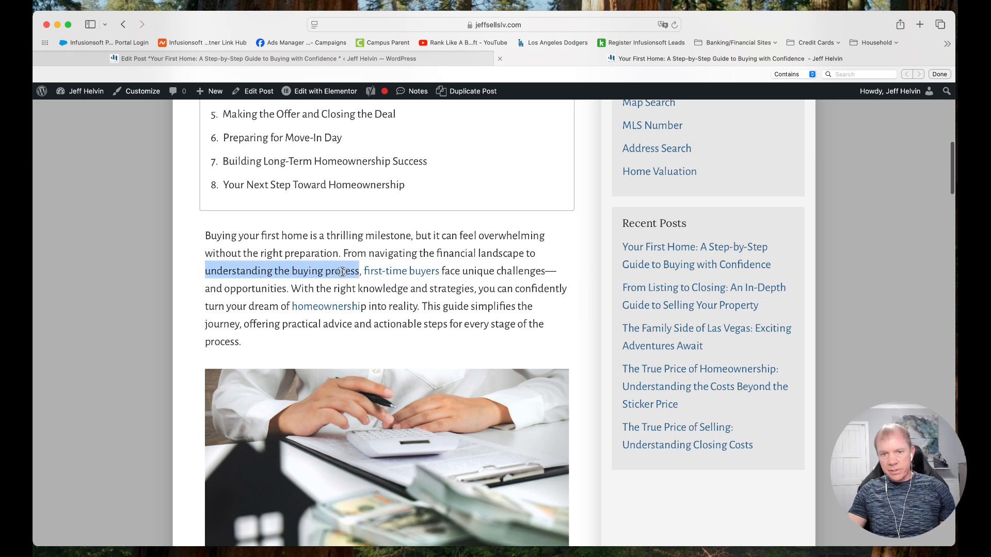
left_click(337, 283)
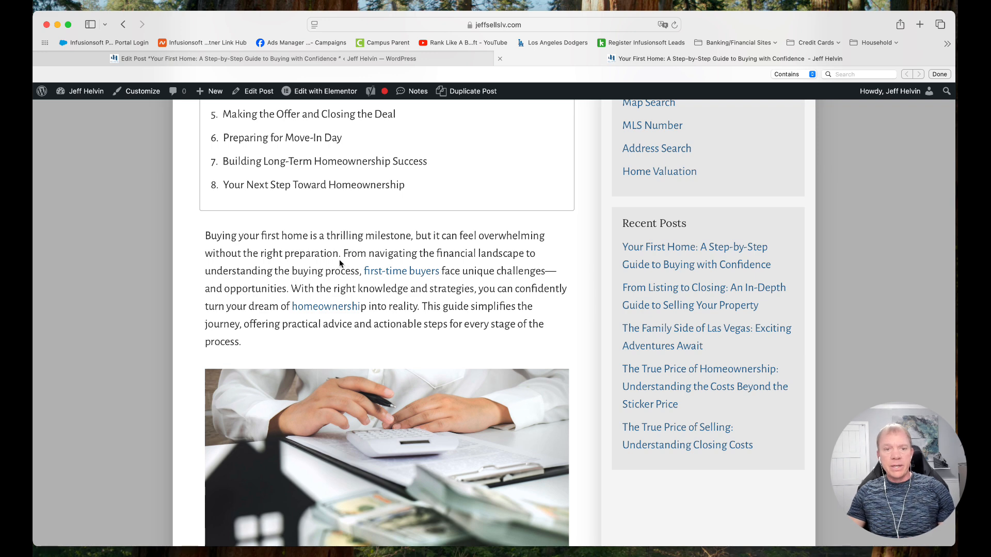
Read through the published post's body sections, from the financial foundation to the home search, for places to use the keyphrase
scroll(342, 261, "down", 10)
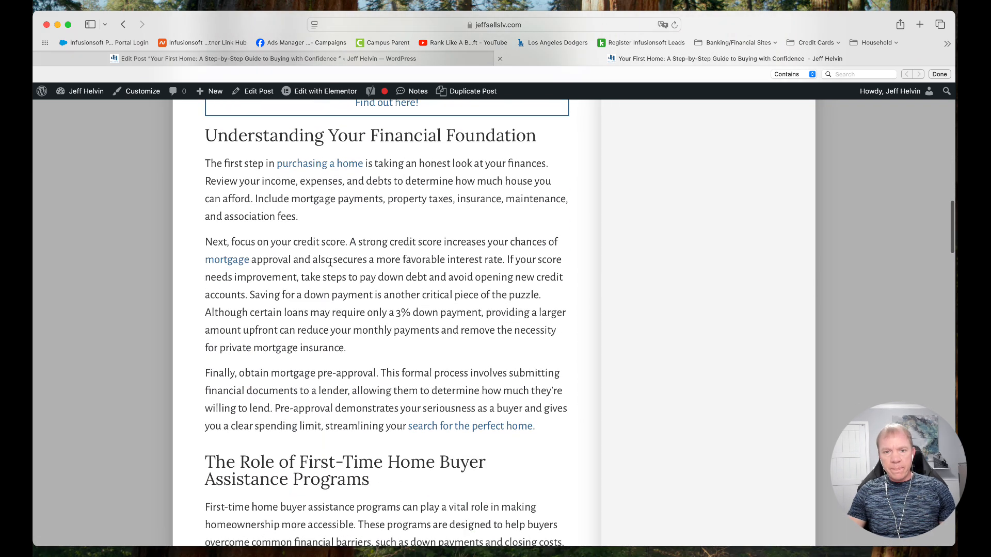
scroll(320, 260, "down", 3)
scroll(311, 256, "down", 1)
scroll(323, 248, "down", 1)
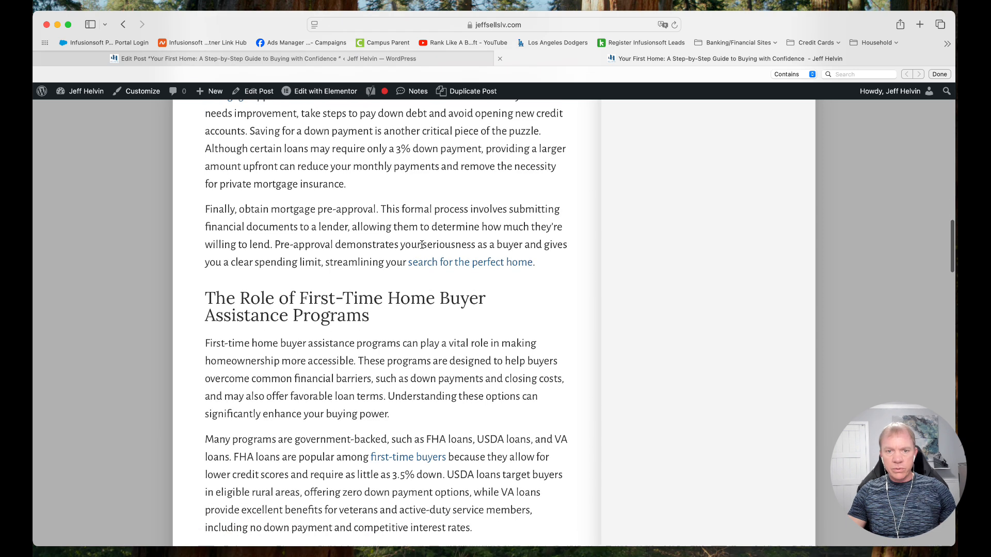
scroll(329, 258, "down", 1)
scroll(331, 260, "down", 3)
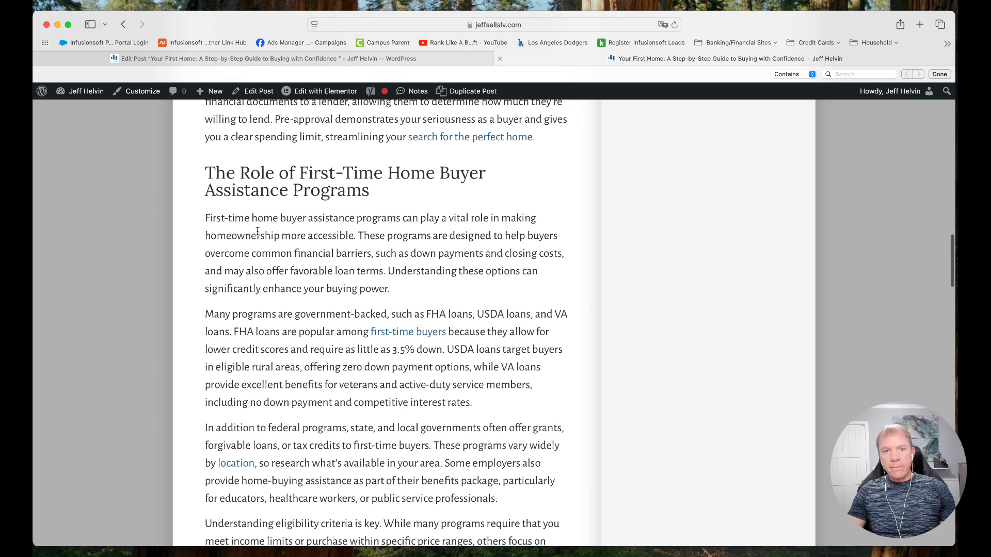
scroll(415, 222, "down", 1)
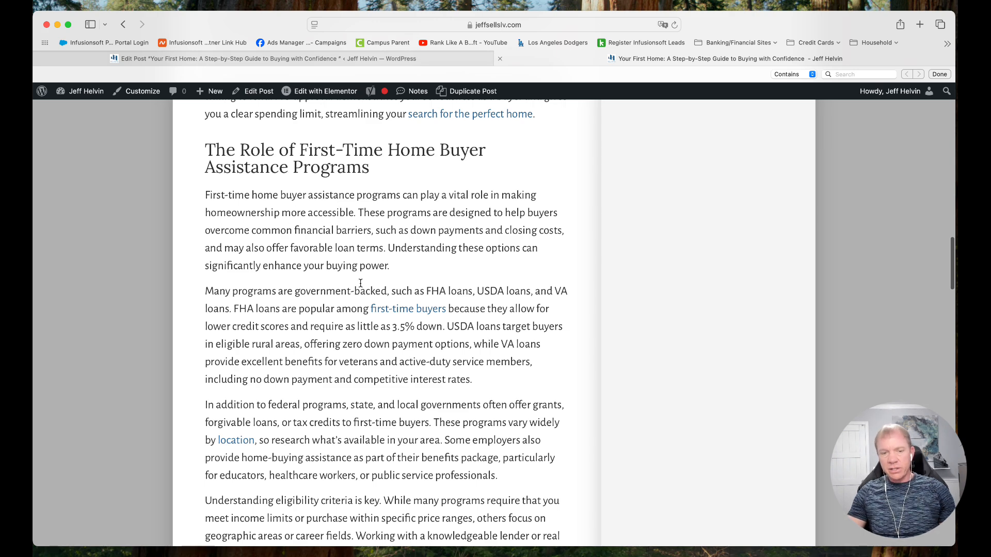
scroll(355, 258, "down", 4)
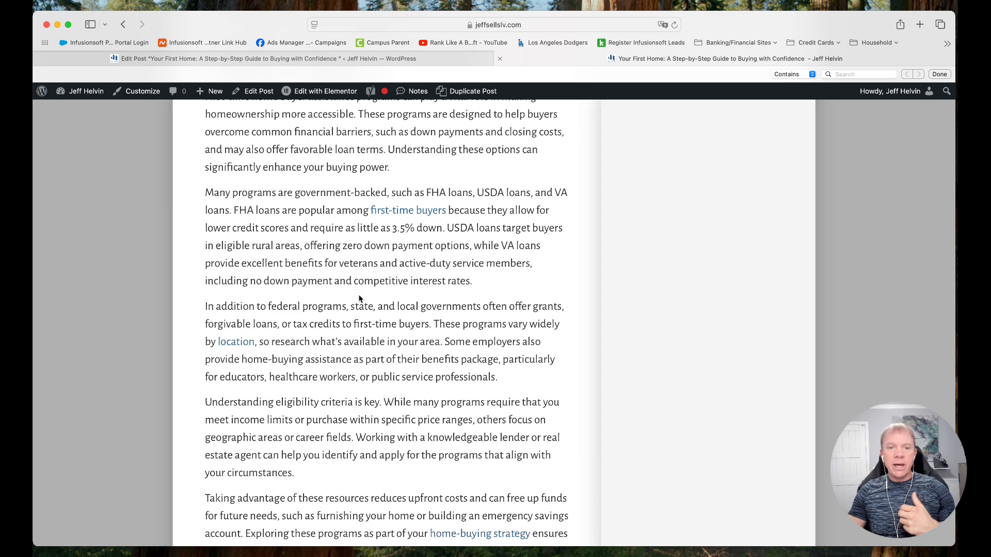
scroll(359, 298, "down", 4)
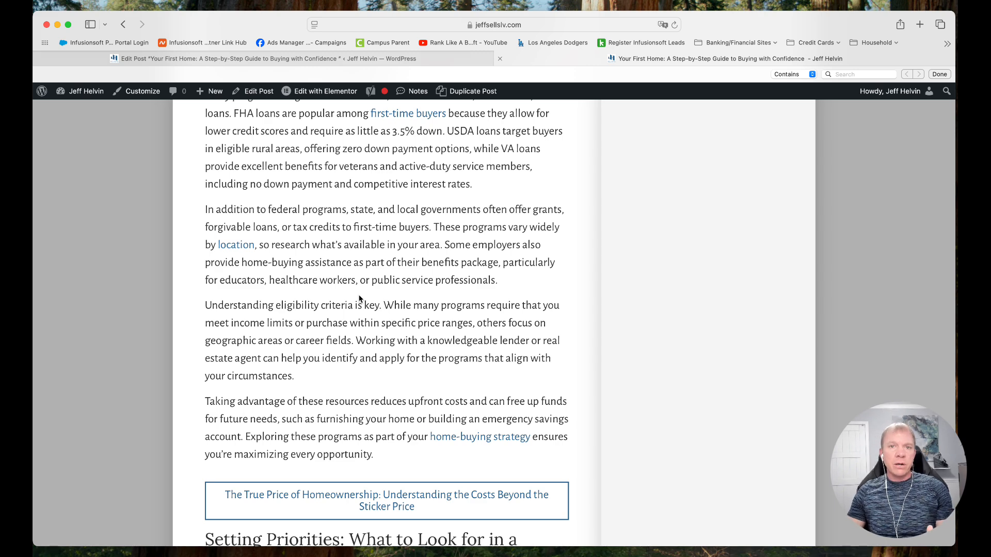
scroll(360, 299, "down", 5)
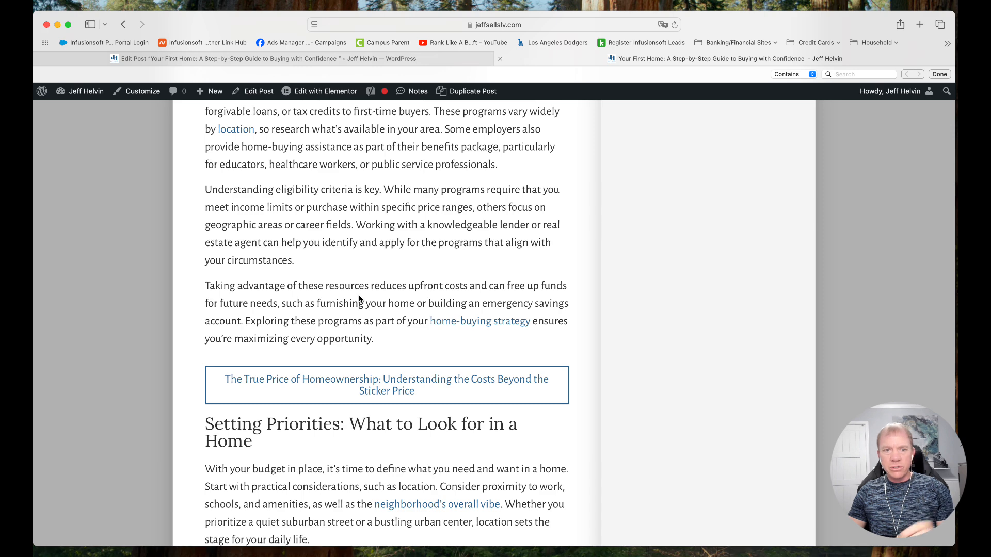
scroll(359, 298, "down", 10)
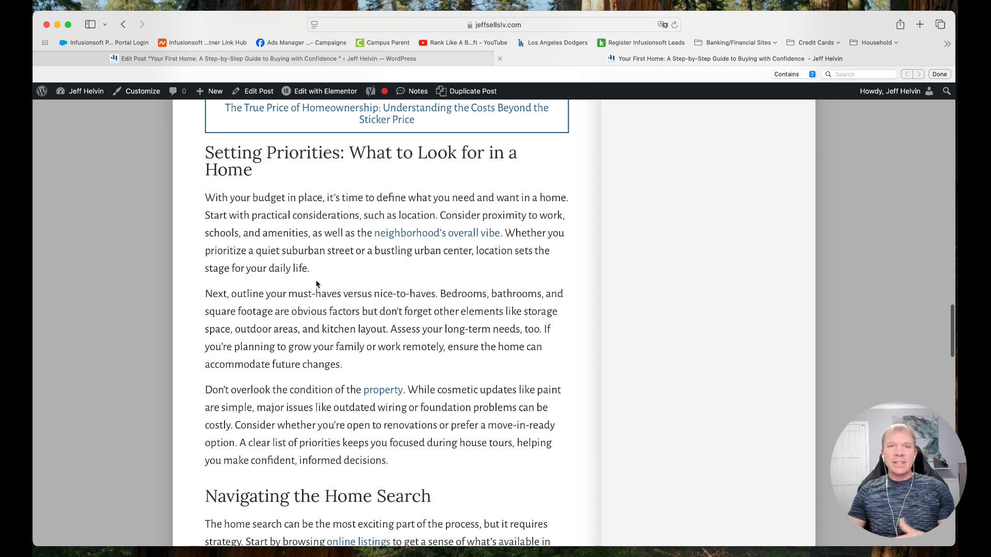
scroll(316, 285, "down", 10)
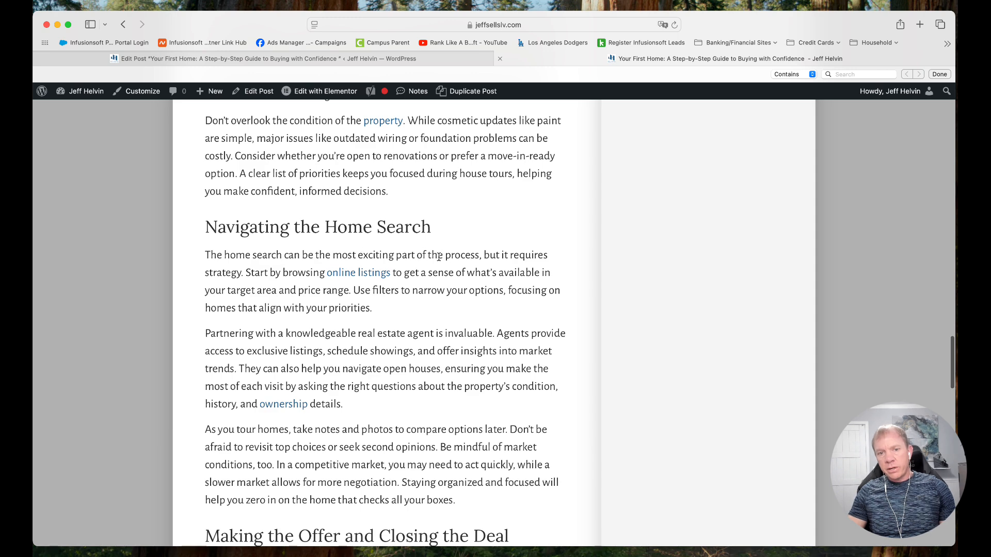
Examine the phrase "the process" in the opening sentence of the "Navigating the Home Search" section
scroll(491, 255, "up", 3)
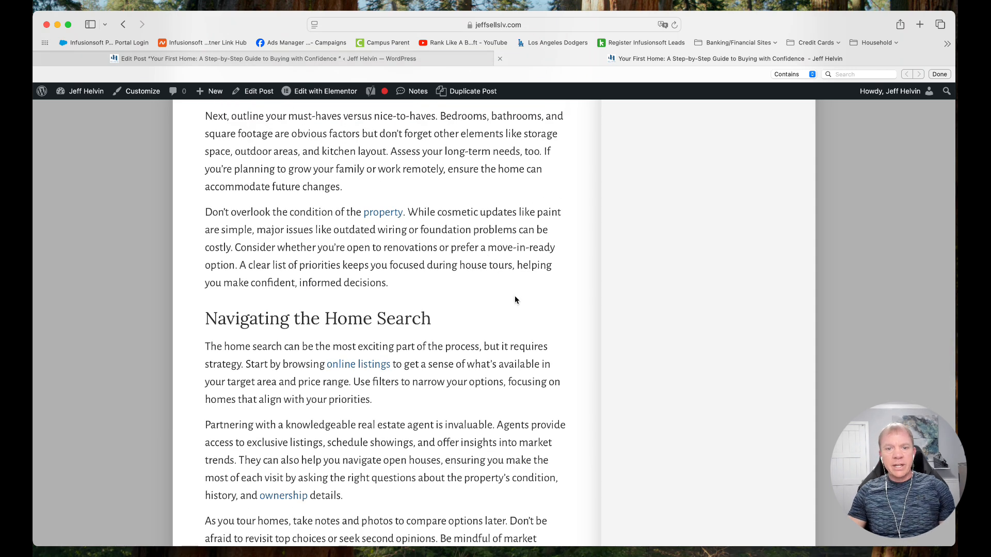
scroll(464, 299, "down", 2)
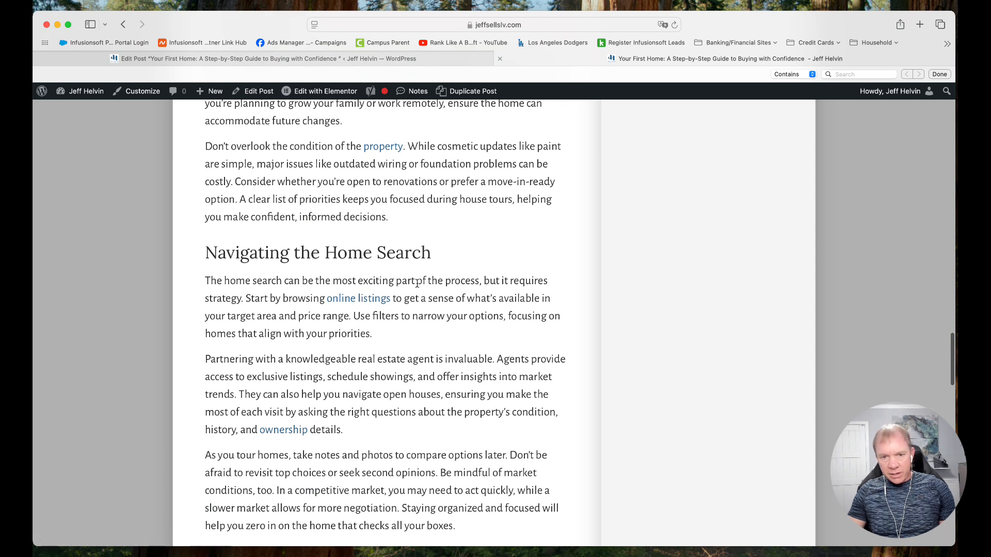
left_click_drag(440, 284, 480, 283)
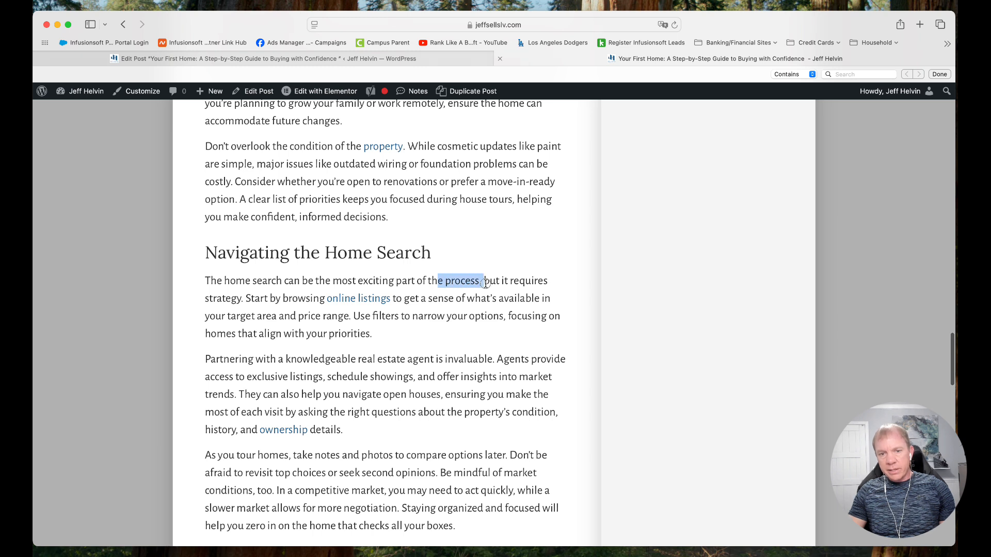
left_click(442, 282)
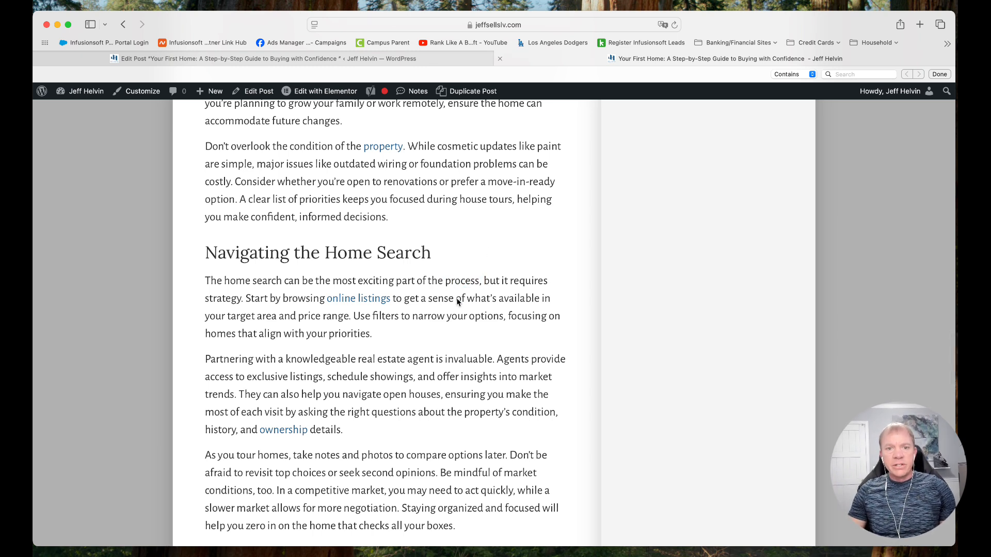
scroll(461, 287, "down", 5)
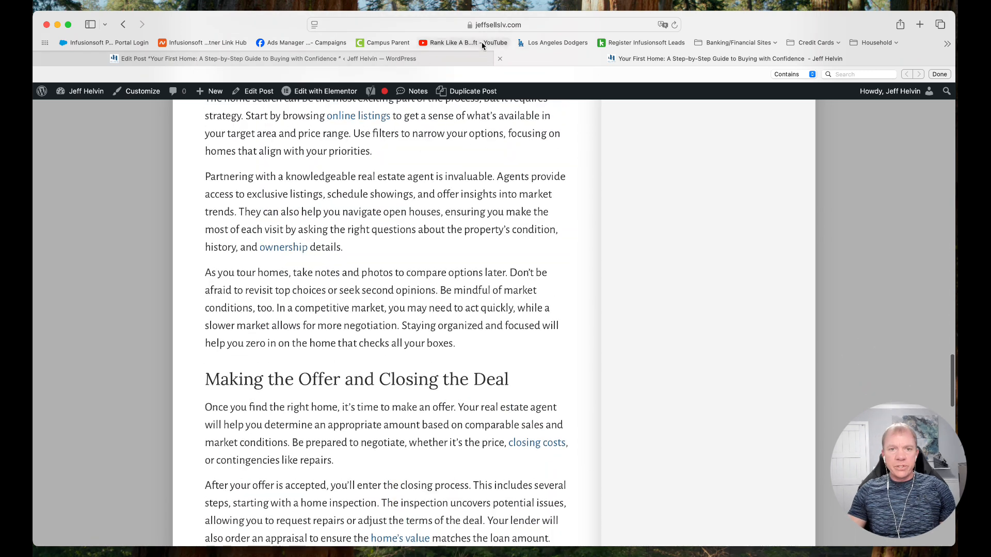
Return to the post editor and review the keyphrase density and keyphrase in SEO title problems in the SEO analysis
left_click(421, 59)
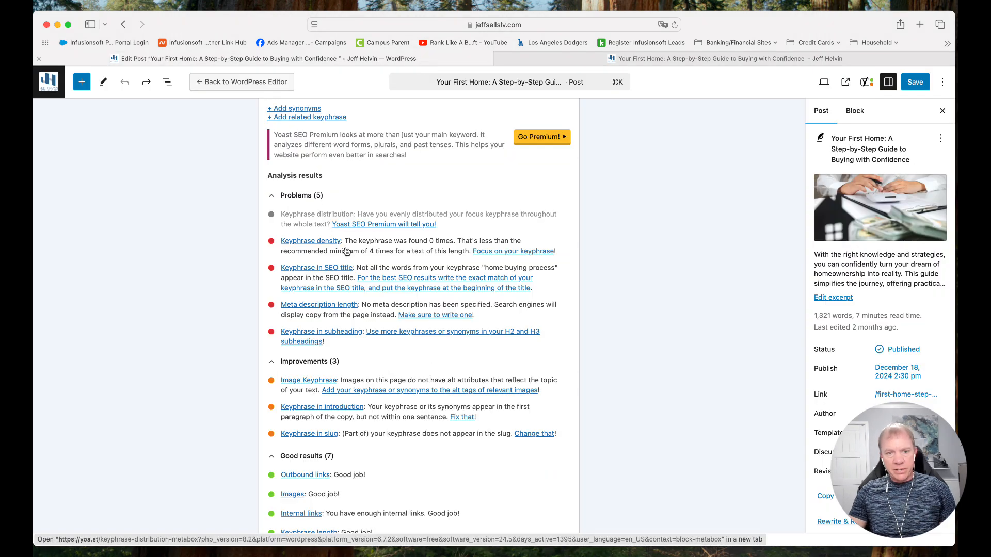
scroll(345, 251, "down", 1)
left_click_drag(349, 217, 442, 230)
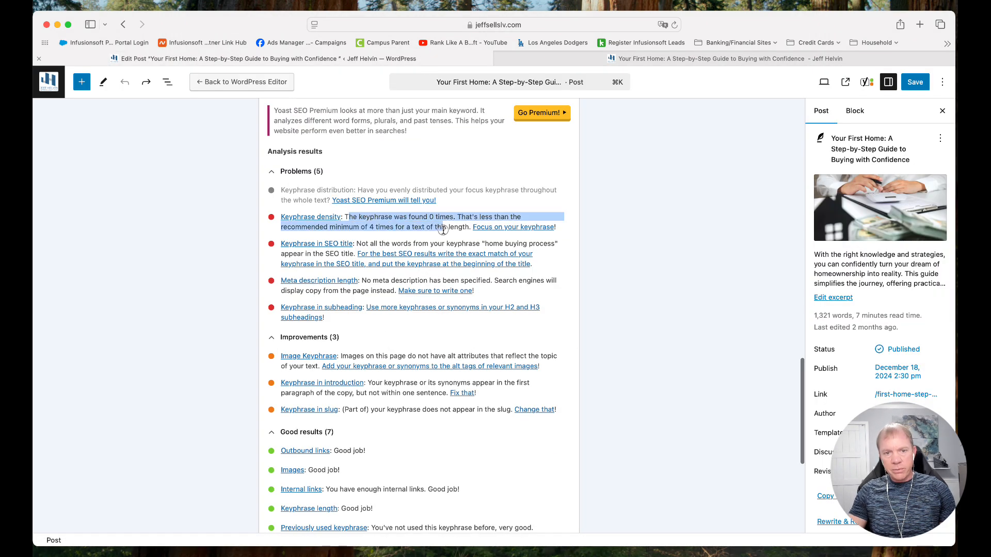
scroll(392, 217, "down", 2)
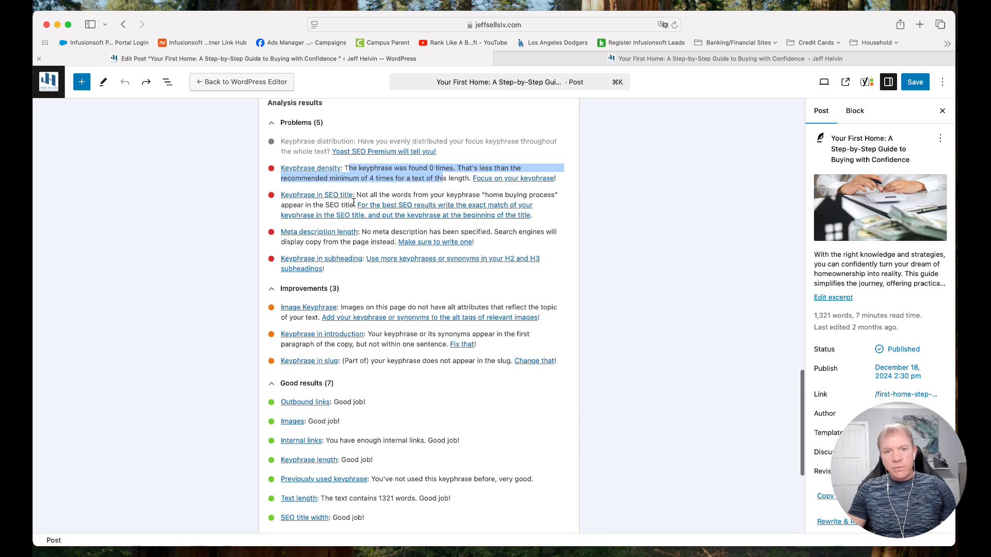
left_click_drag(356, 195, 548, 206)
scroll(497, 190, "up", 17)
scroll(498, 190, "up", 5)
scroll(560, 364, "down", 20)
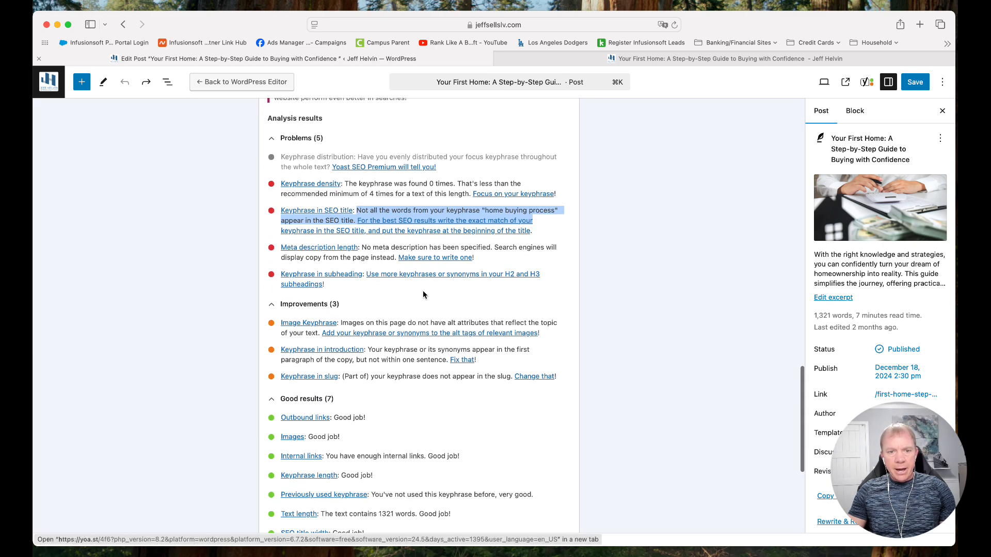
Set the meta description to "The home buying process can be daunting. Don't miss out on this step by step guide to purchase your next home with confidence!"
scroll(468, 238, "up", 5)
scroll(468, 238, "up", 3)
left_click(389, 230)
type("The ")
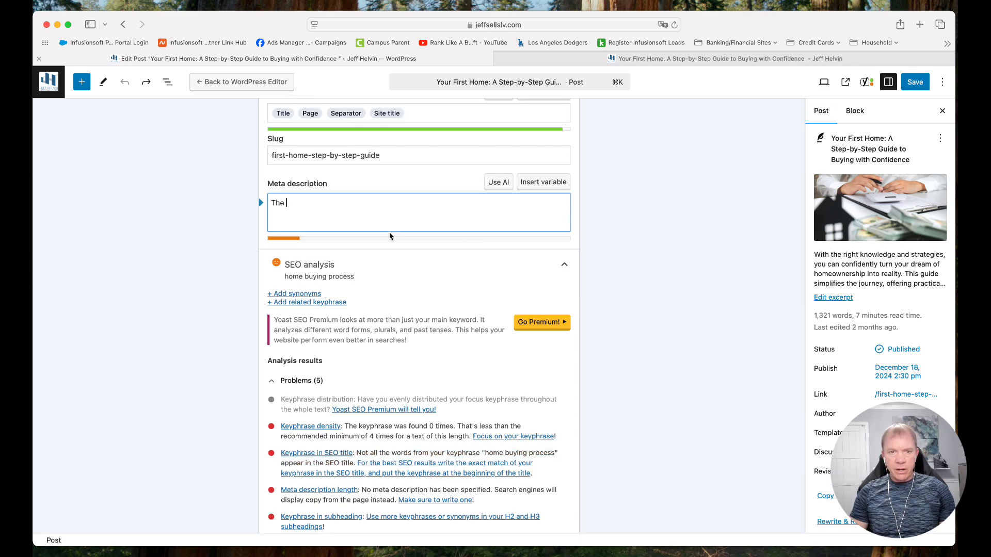
type("home buying process ")
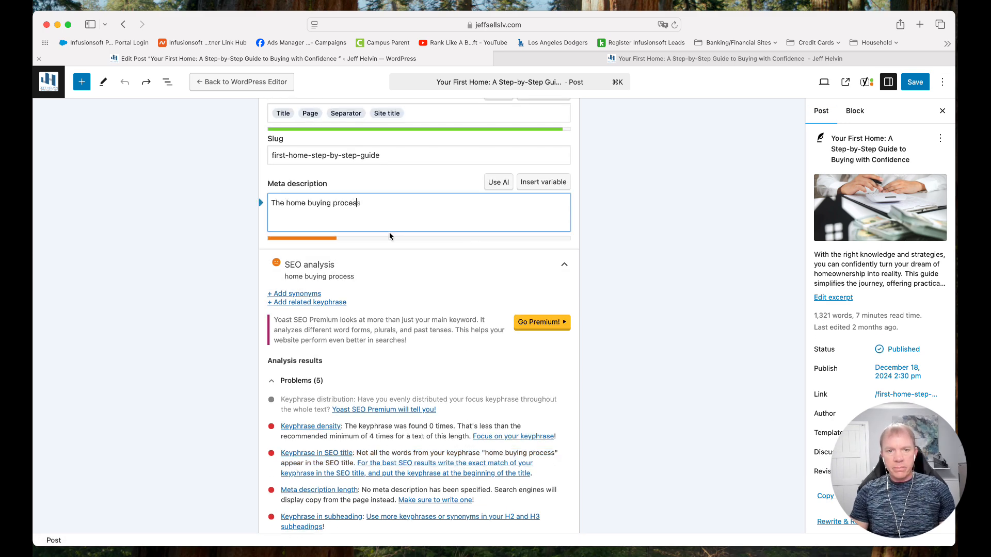
type("can be dau")
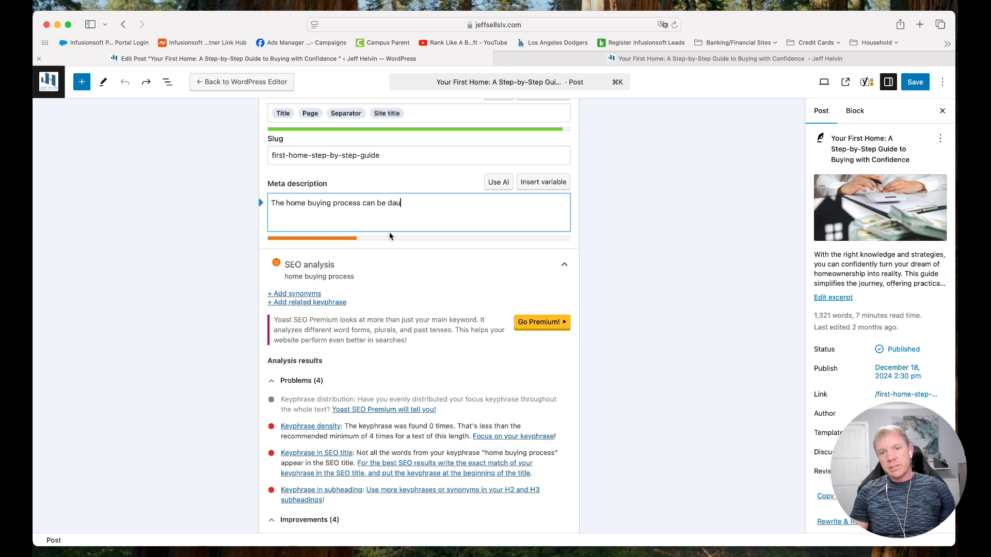
type("nting, Don't miss out")
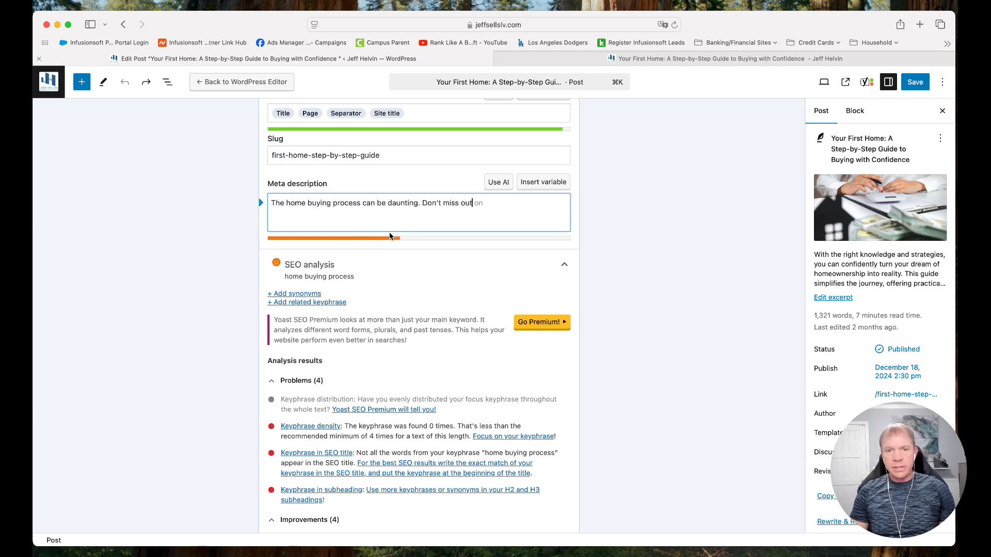
type(" on this step ")
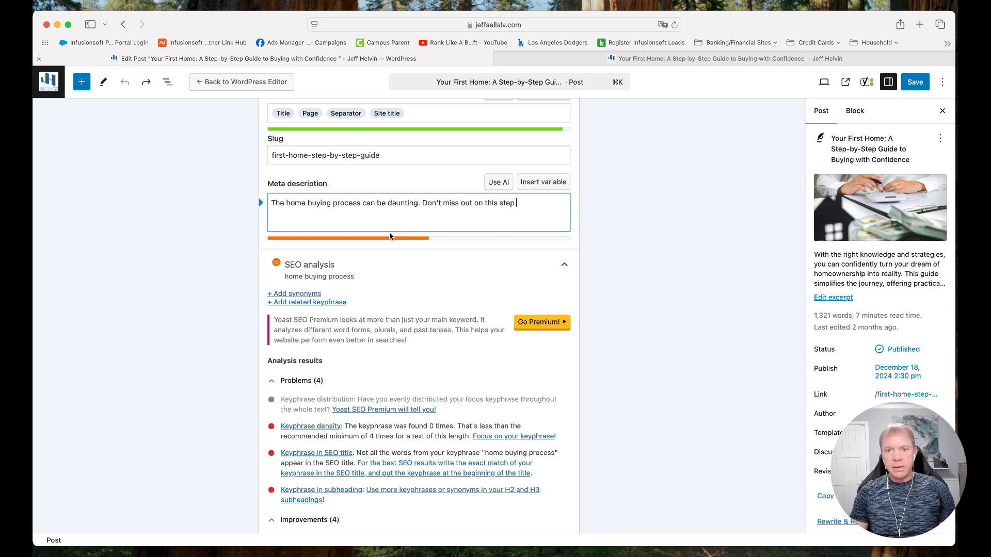
type("by step guide to b")
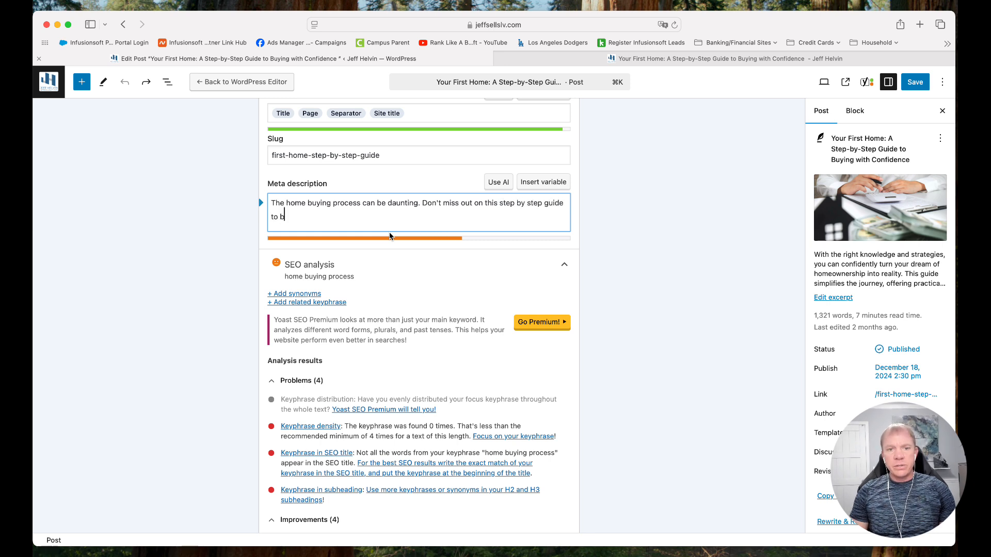
key("BackSpace")
type("purchas")
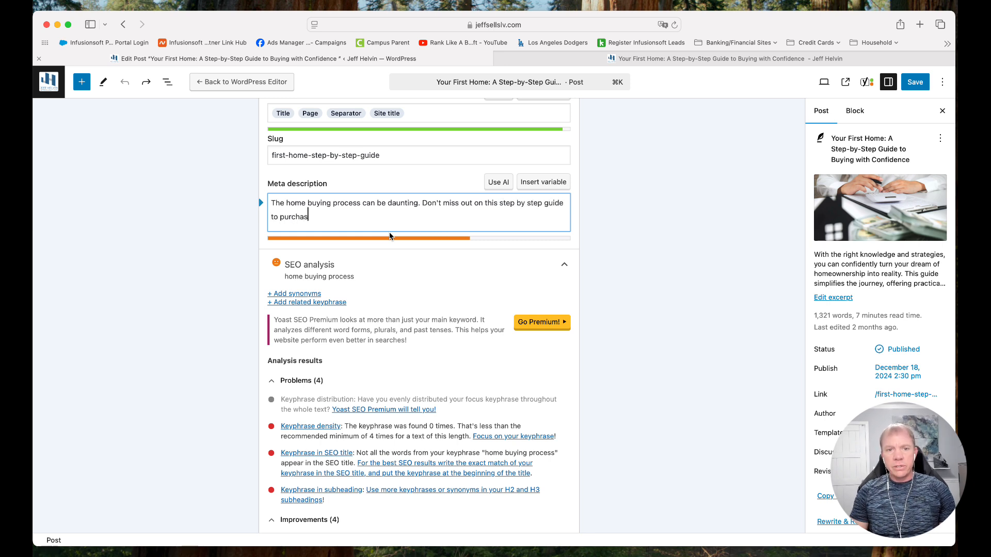
type("e your nex")
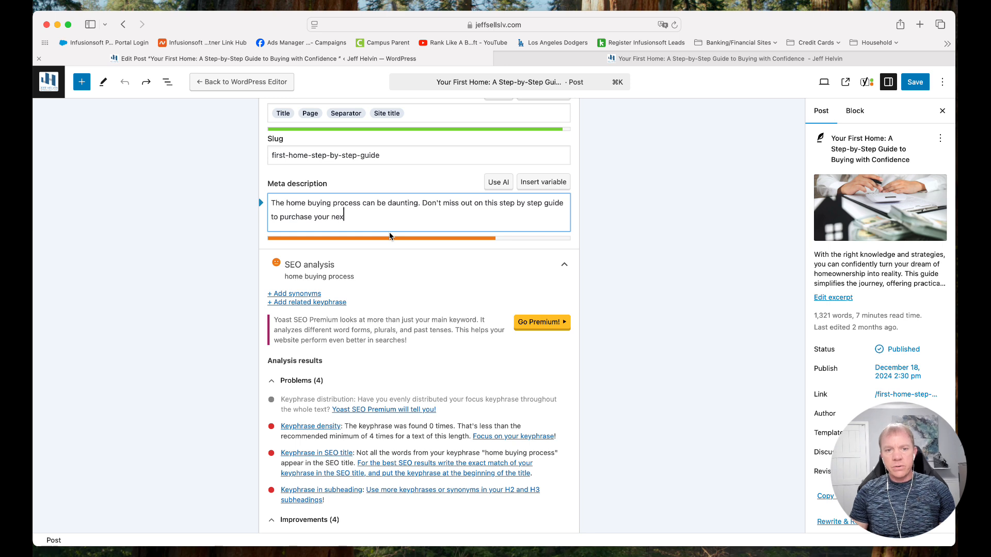
type("t home with confide")
key("BackSpace")
key("BackSpace")
key("BackSpace")
type("de")
key("BackSpace")
key("BackSpace")
type("idence!")
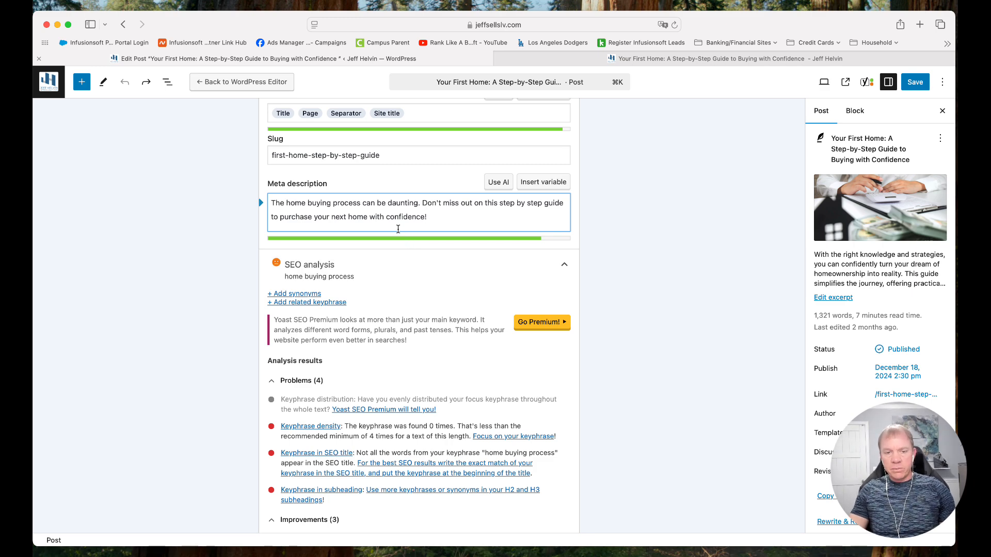
Review the updated SEO analysis, checking the good results and the remaining SEO title and subheading problems
scroll(398, 229, "down", 5)
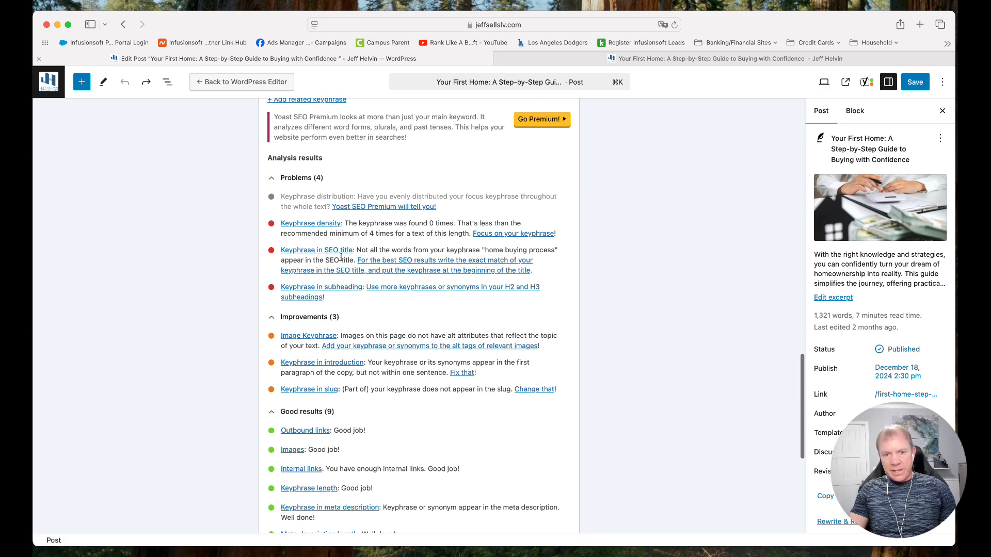
scroll(339, 407, "down", 2)
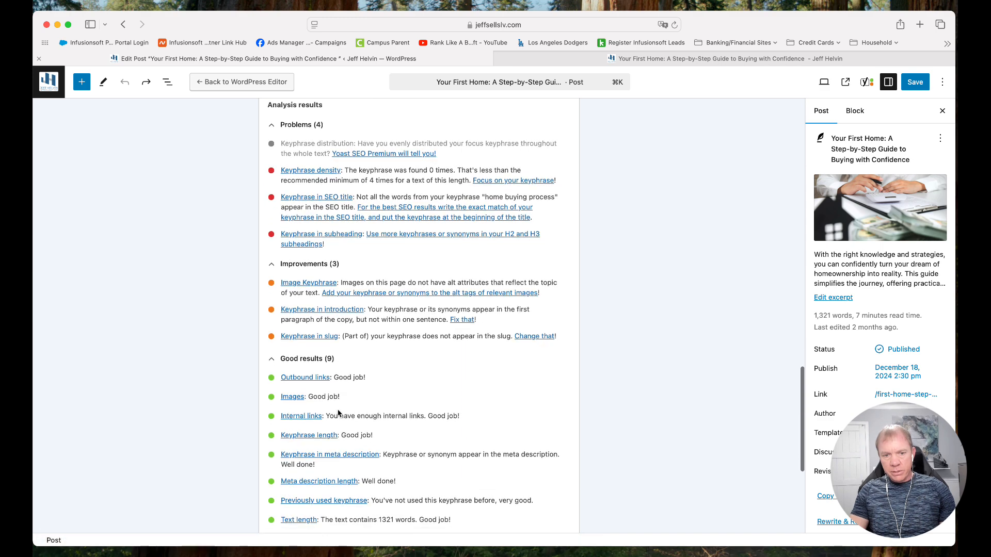
scroll(370, 483, "up", 2)
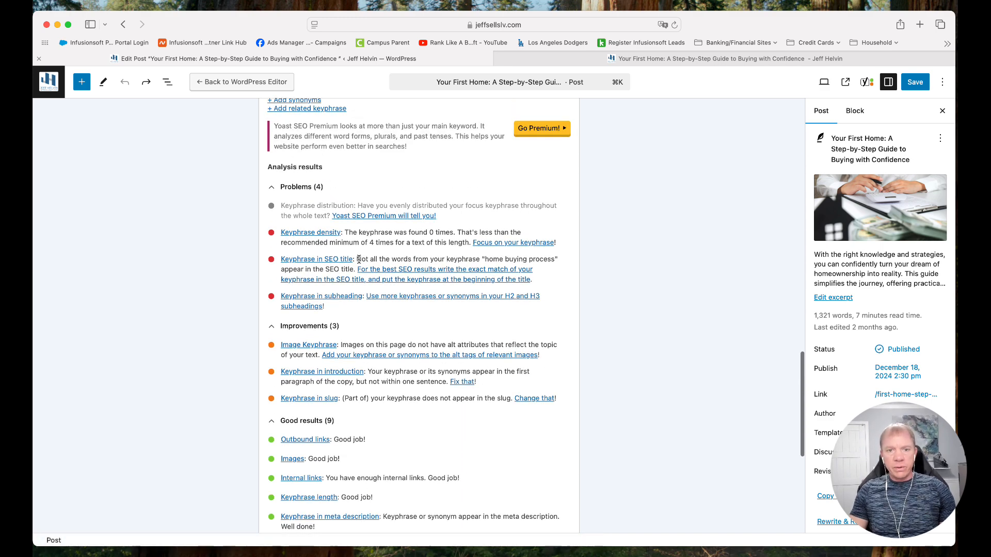
scroll(361, 260, "down", 1)
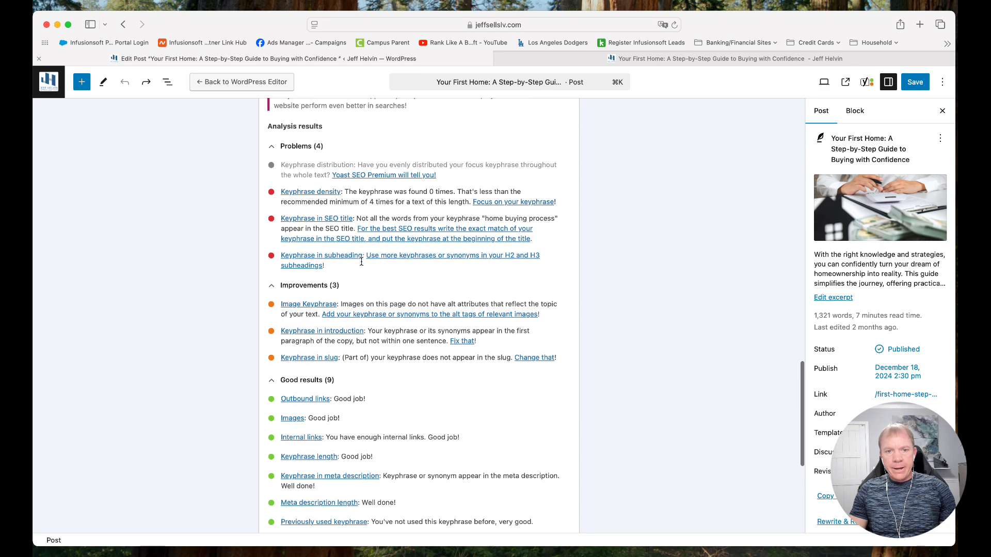
left_click_drag(361, 191, 396, 229)
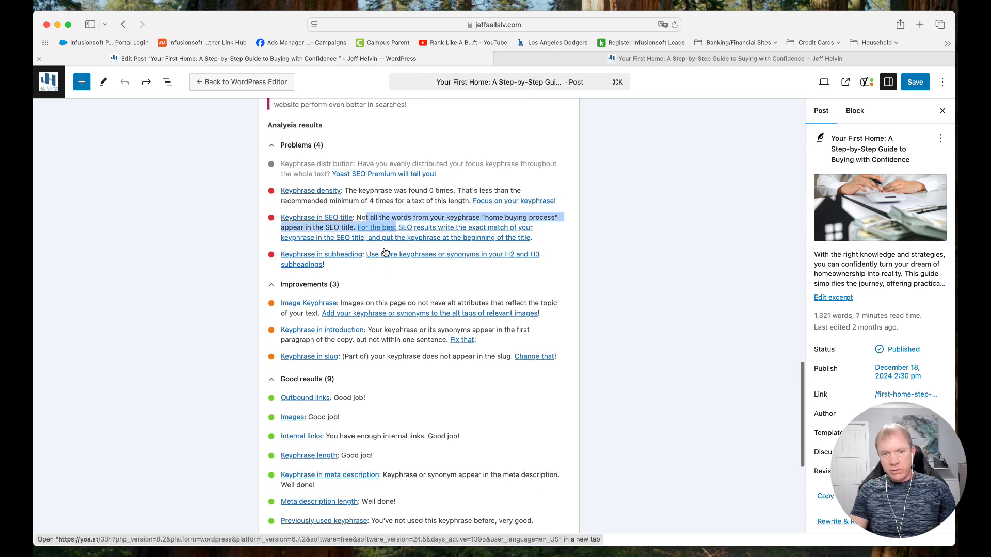
scroll(387, 232, "down", 1)
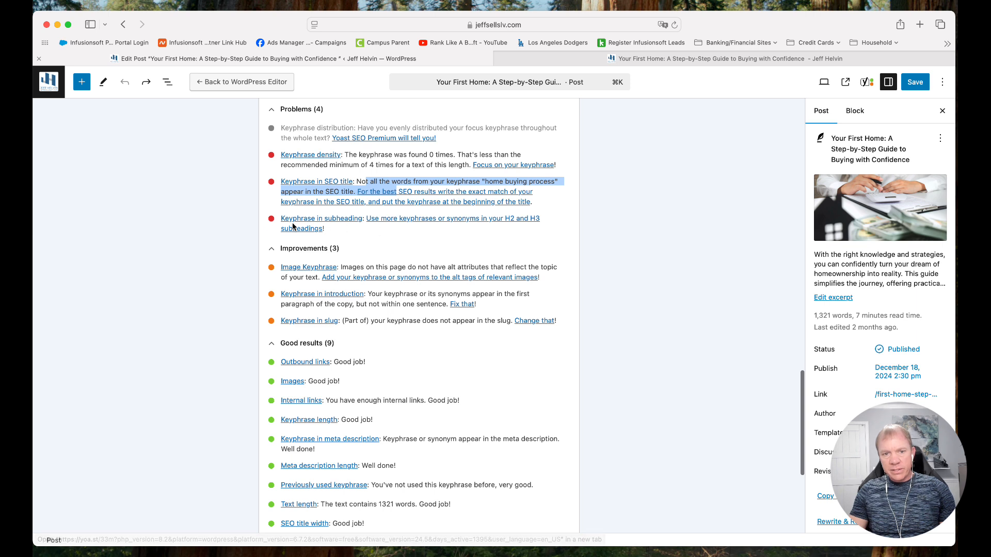
left_click(239, 219)
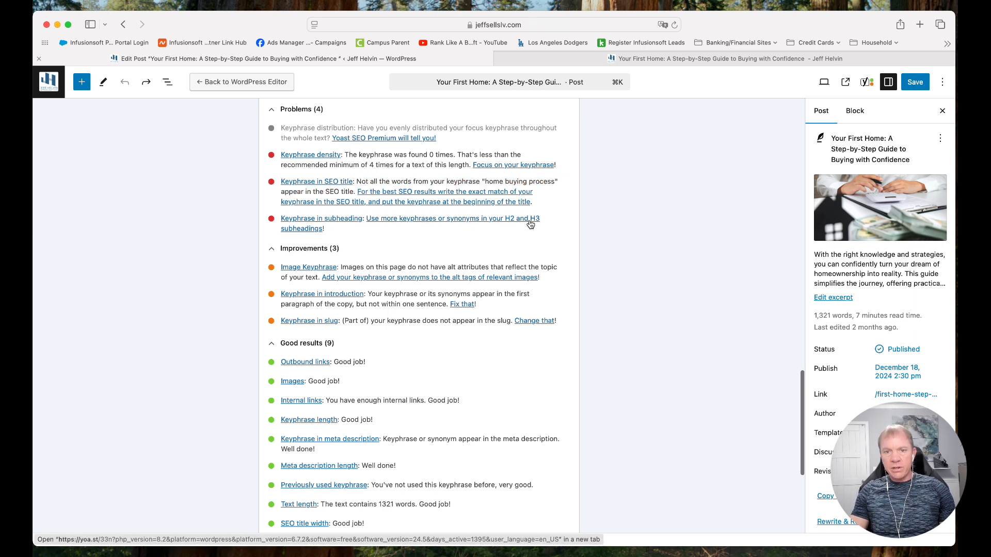
Switch back to the published post and look over the section headings in its table of contents
left_click(595, 61)
scroll(320, 344, "up", 5)
scroll(320, 345, "up", 15)
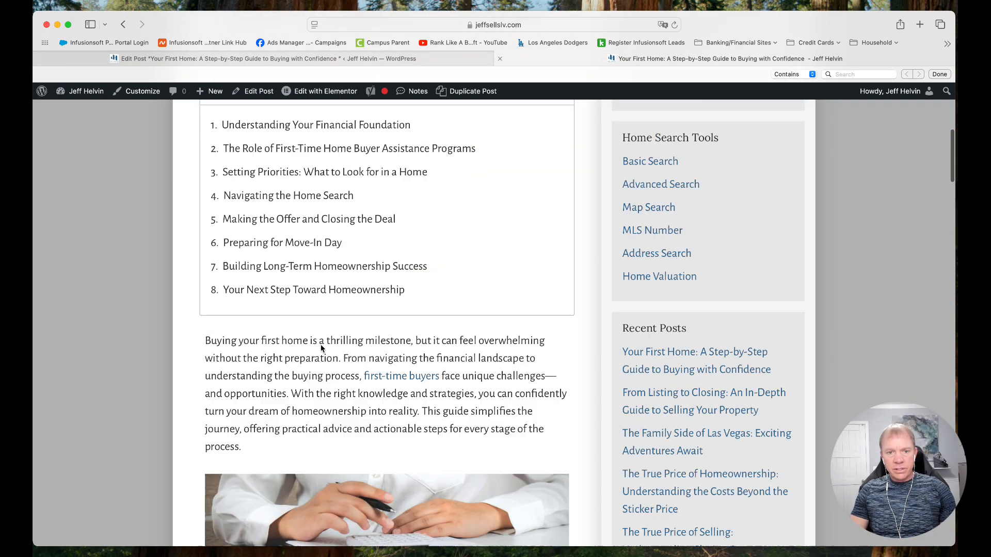
Read through the body of the published post, examining each section heading from Understanding Your Financial Foundation to Your Next Step Toward Homeownership
scroll(321, 345, "down", 6)
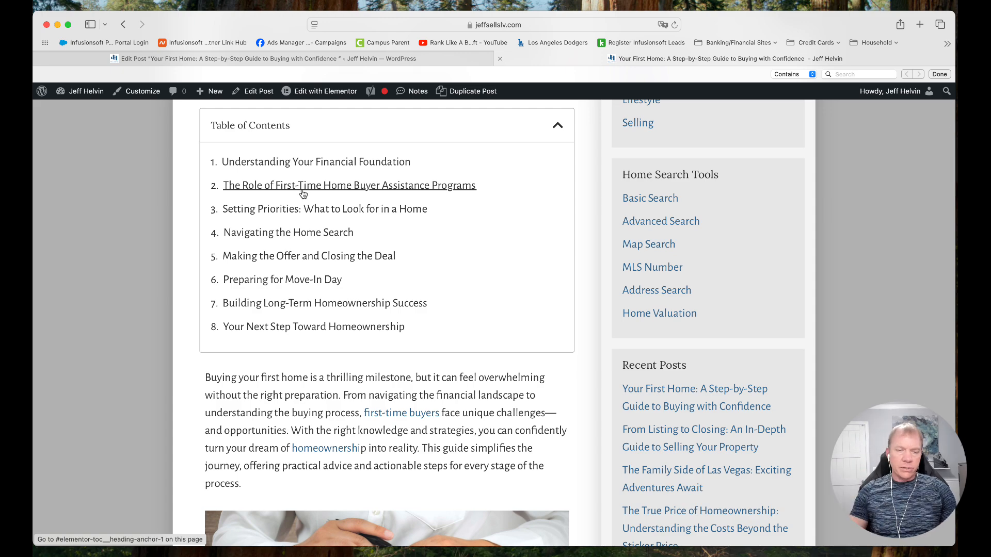
scroll(284, 226, "down", 10)
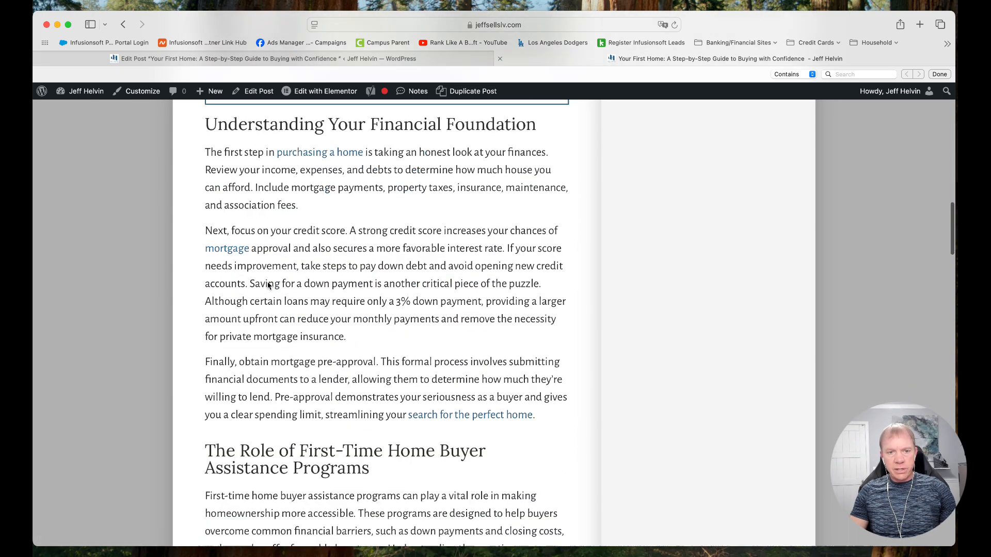
left_click_drag(257, 124, 509, 126)
scroll(509, 125, "down", 5)
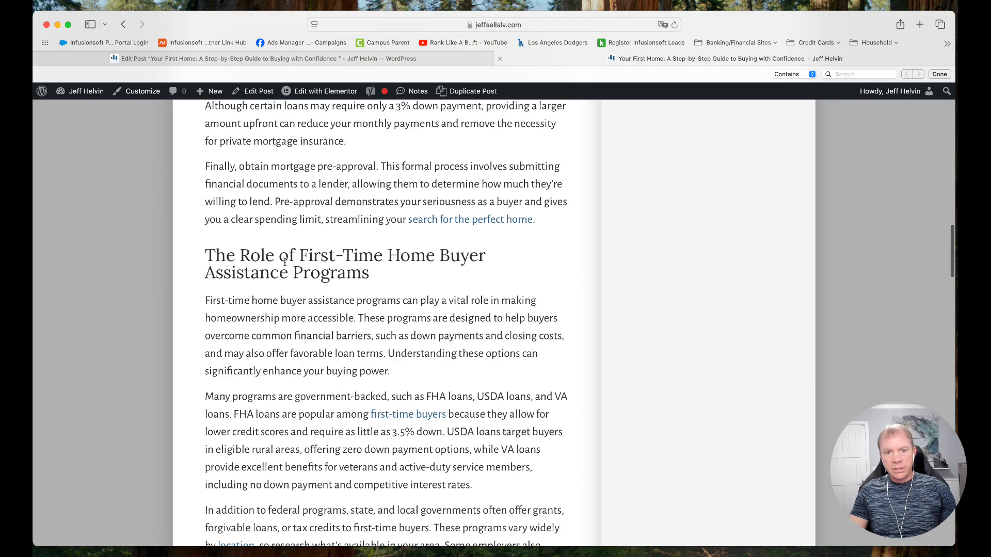
left_click_drag(251, 256, 362, 270)
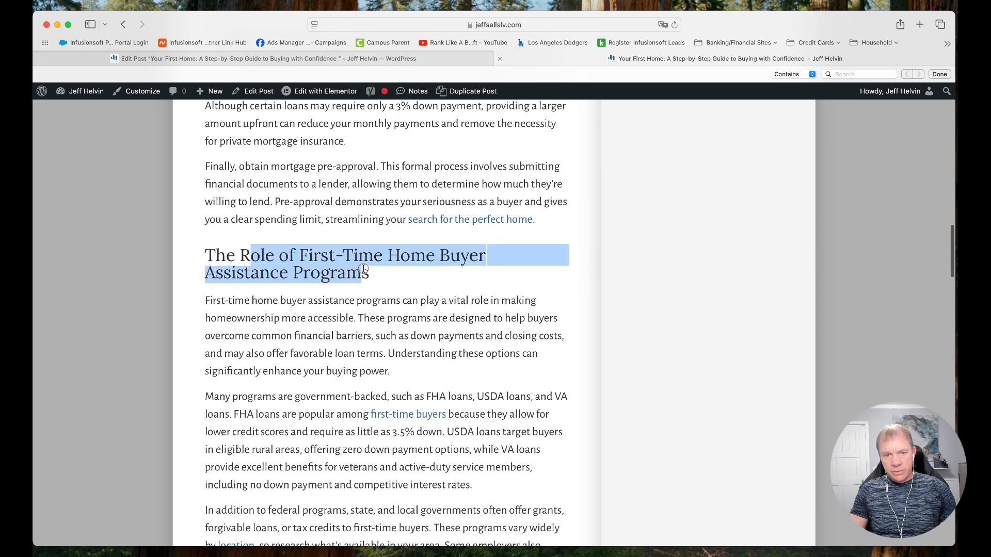
left_click(279, 265)
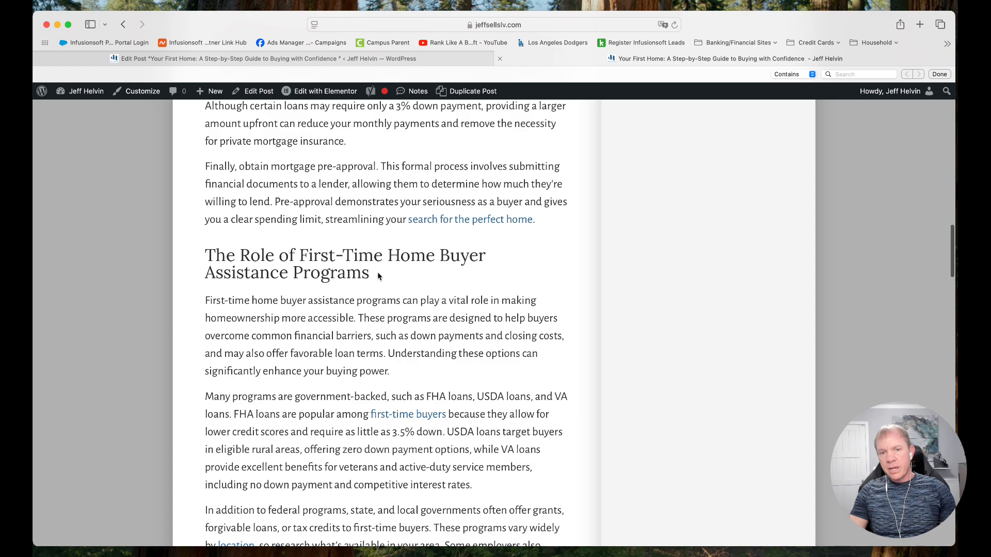
scroll(298, 271, "down", 10)
scroll(295, 273, "down", 4)
scroll(295, 276, "down", 4)
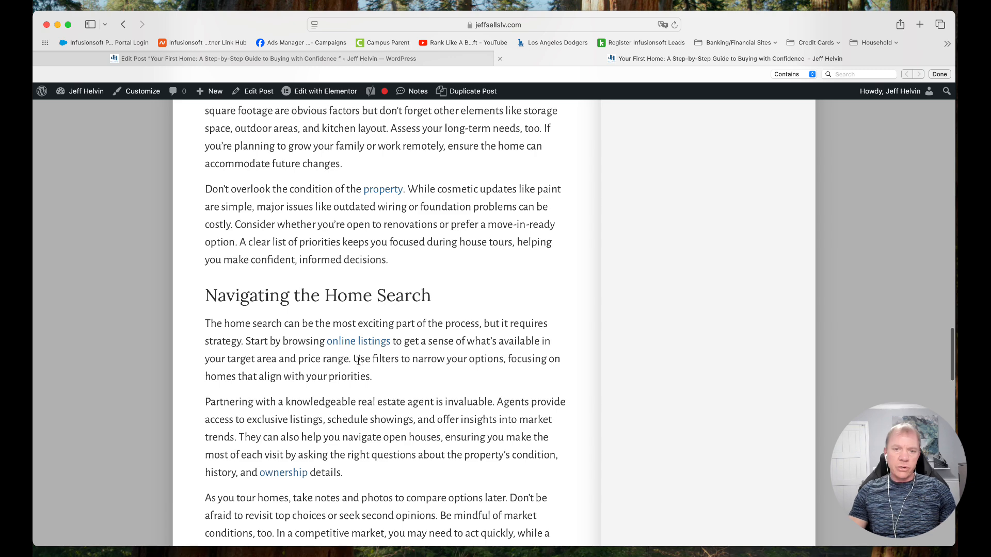
scroll(360, 373, "down", 10)
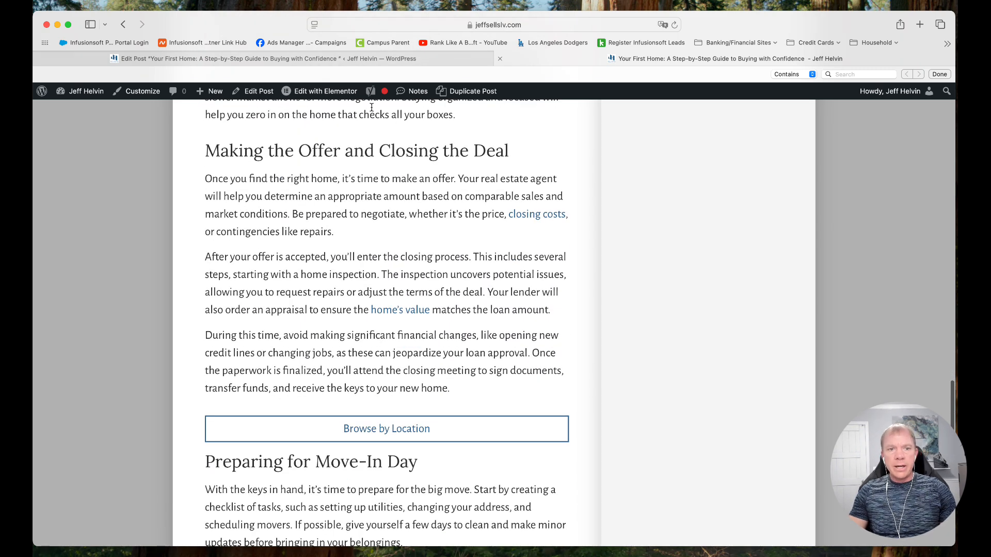
left_click_drag(239, 152, 519, 156)
left_click(519, 156)
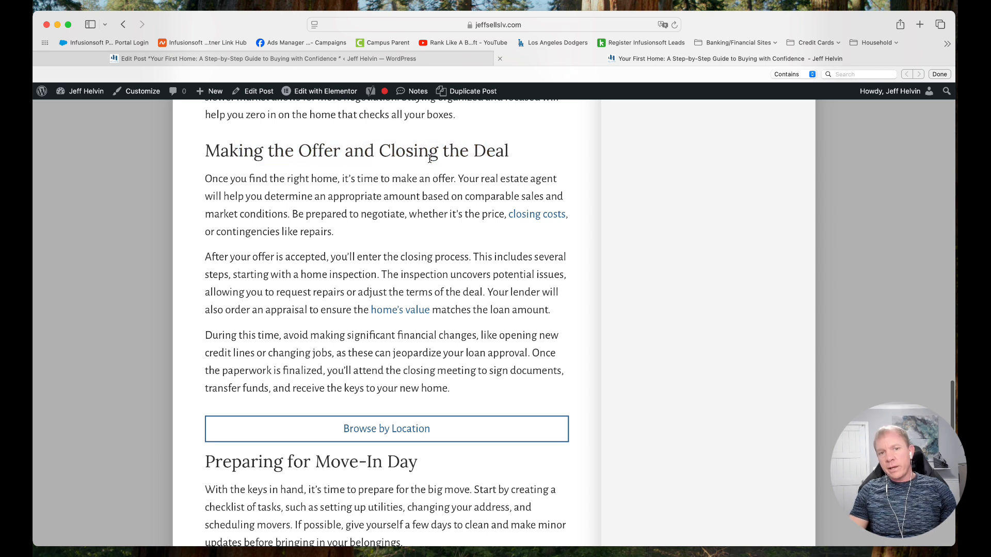
scroll(503, 198, "down", 10)
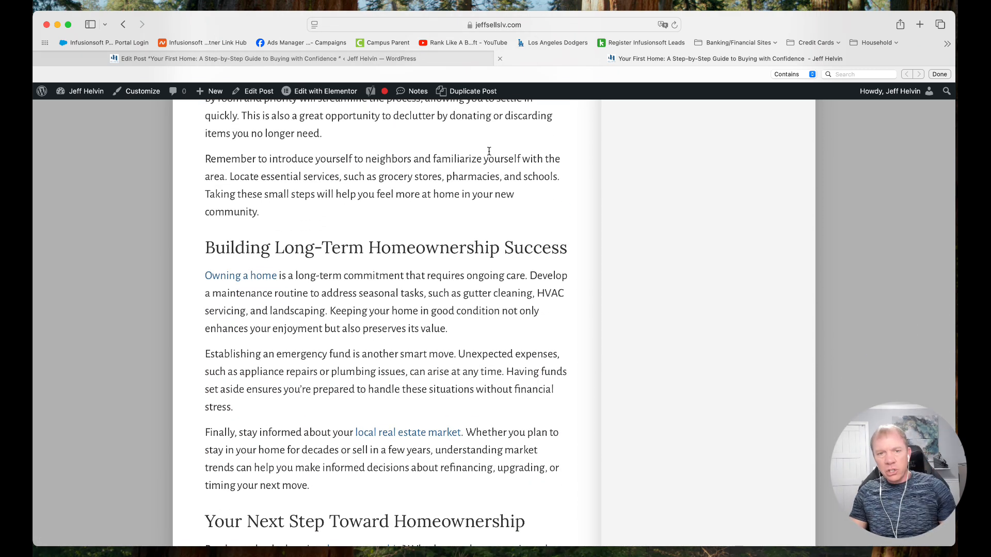
Return to the post editor and review the keyphrase in subheading problem and the image keyphrase improvement in the SEO analysis
left_click(438, 59)
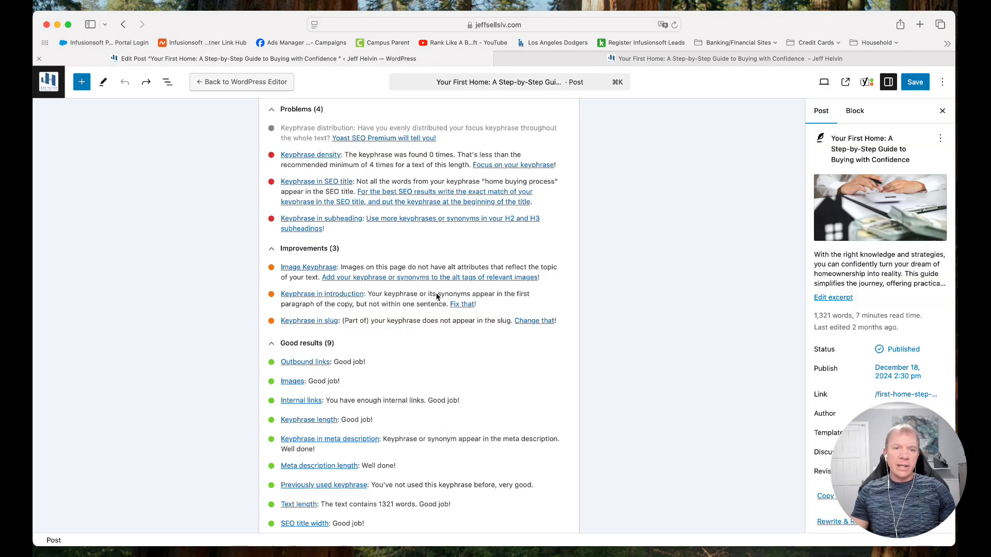
left_click_drag(335, 230, 274, 222)
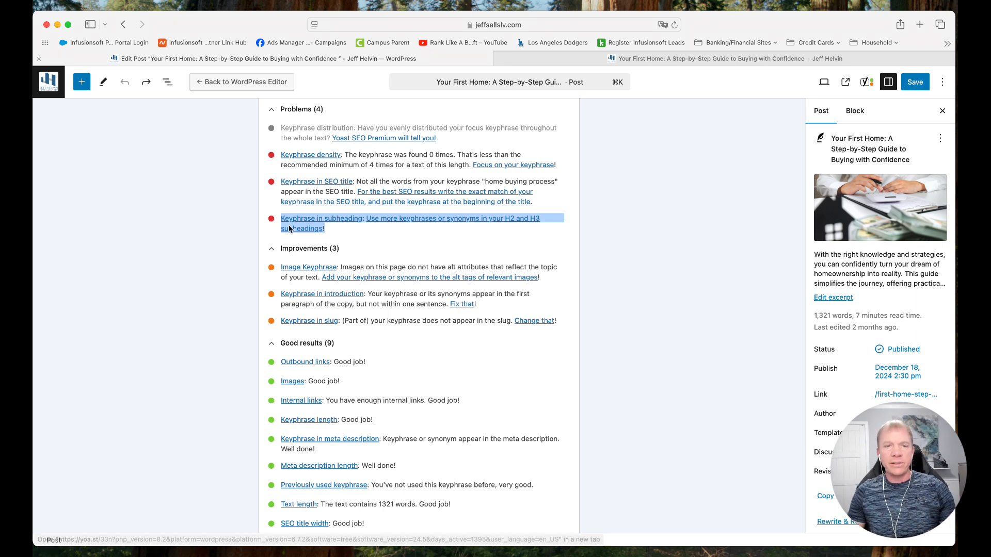
left_click(383, 230)
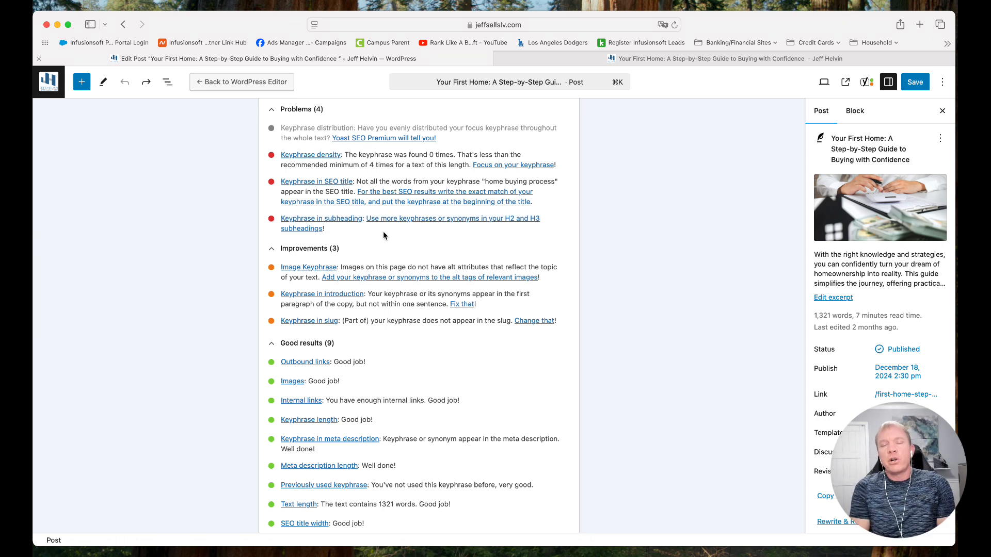
scroll(383, 235, "down", 2)
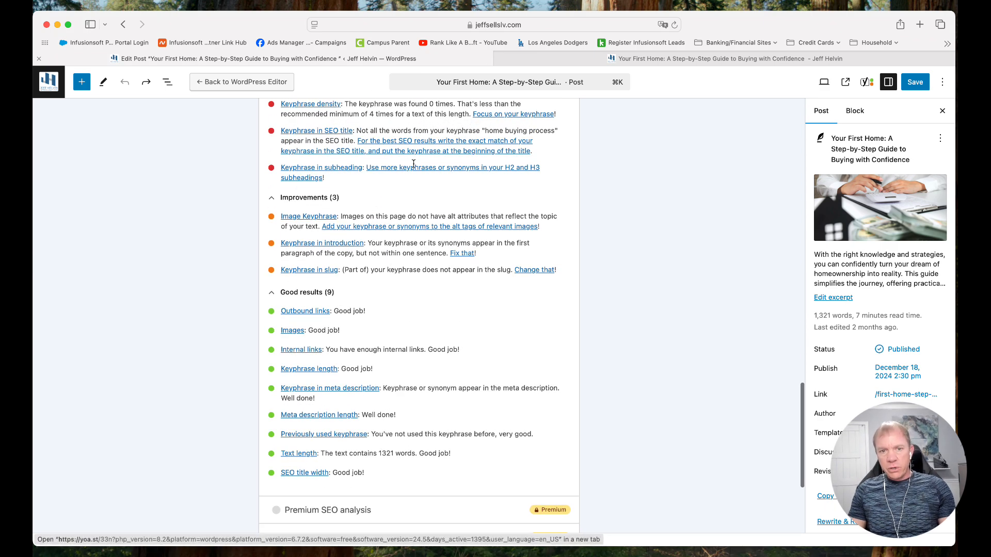
scroll(403, 178, "down", 3)
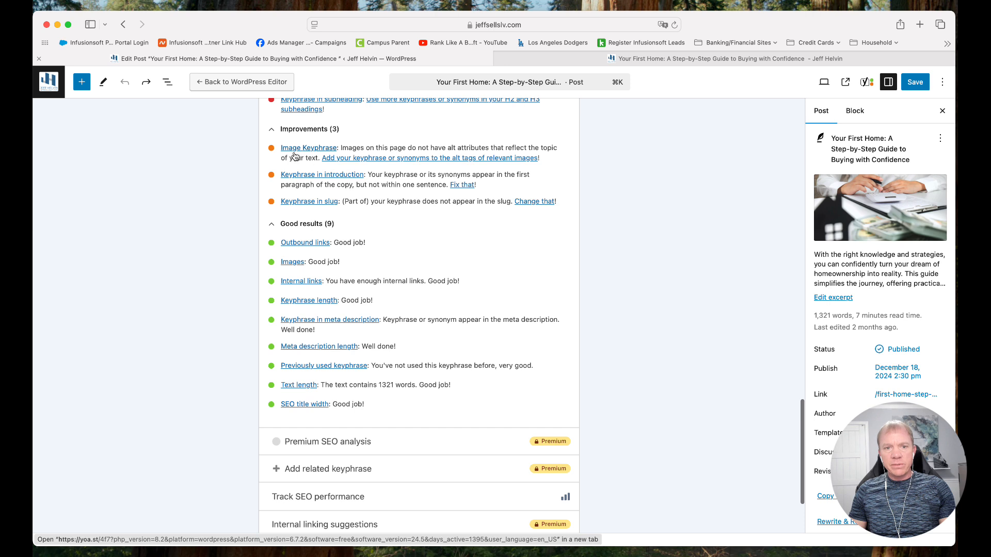
left_click_drag(356, 148, 548, 148)
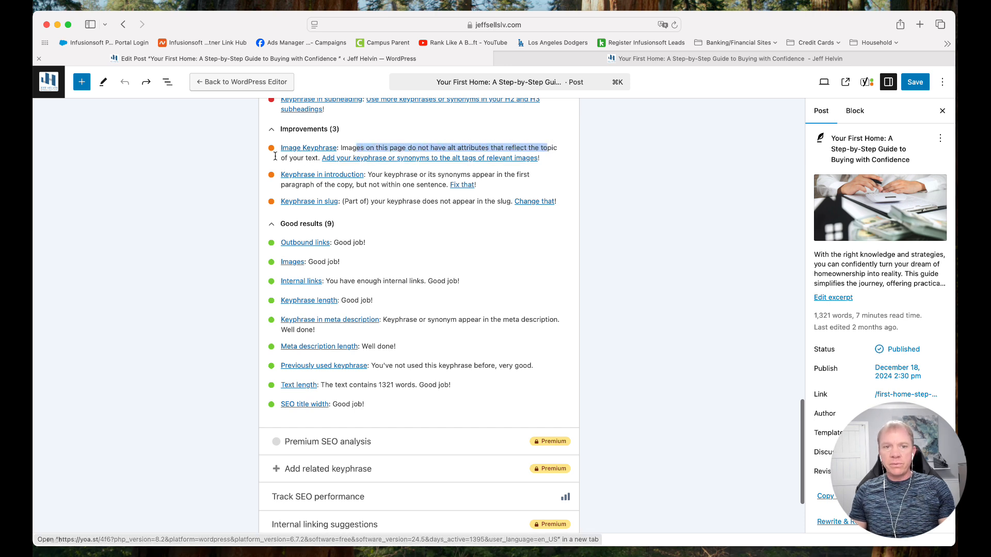
Switch to the published post and look through it for images that need keyphrase alt text
left_click(537, 60)
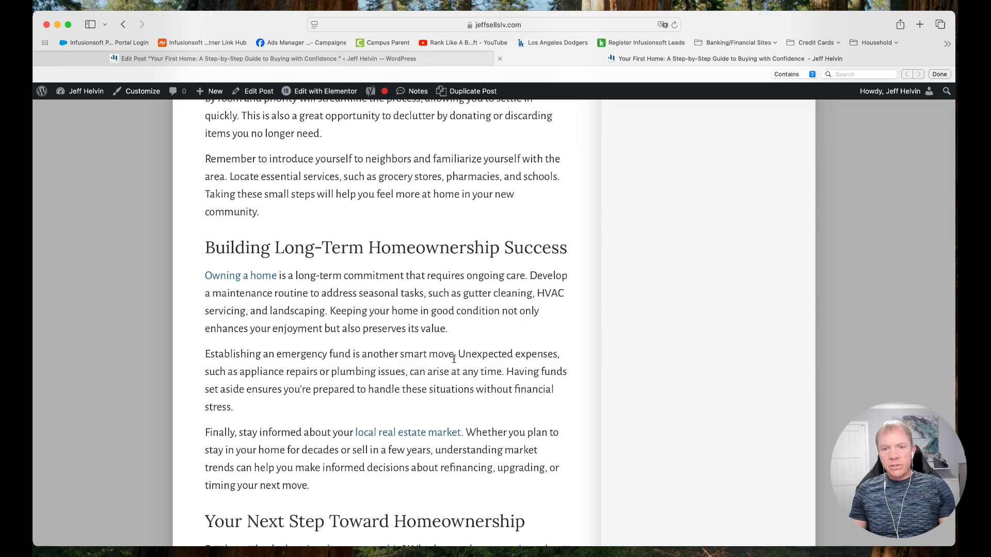
scroll(422, 354, "up", 20)
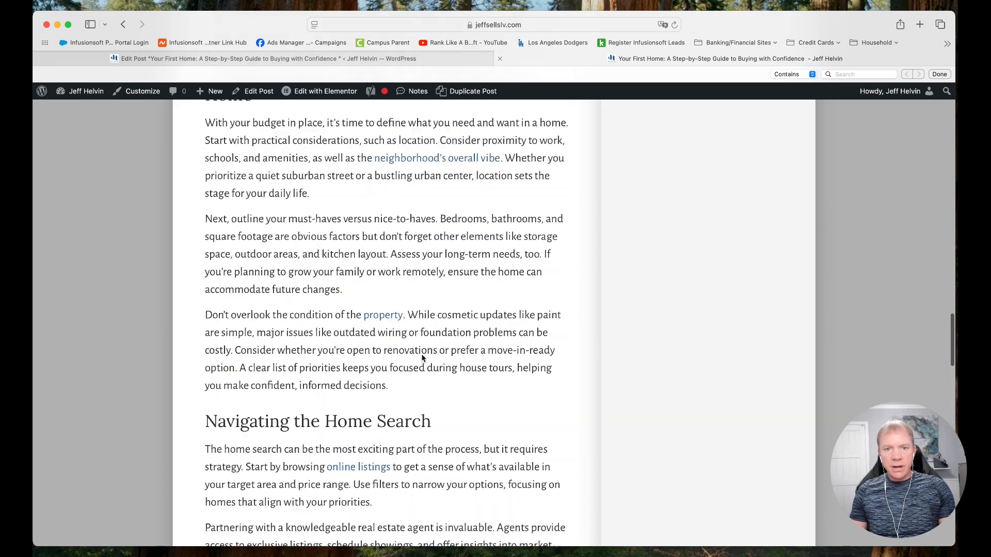
scroll(421, 354, "up", 20)
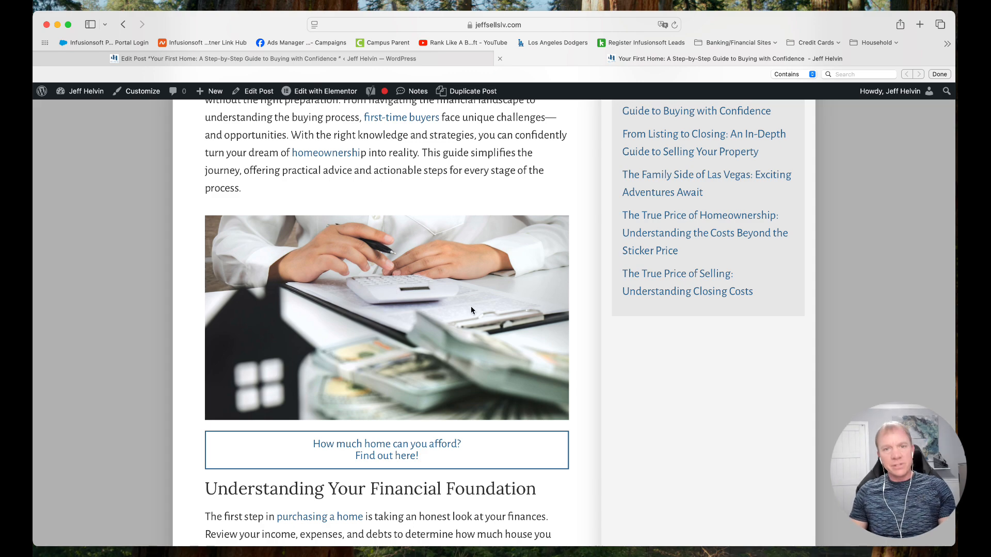
scroll(470, 310, "down", 15)
scroll(471, 307, "down", 20)
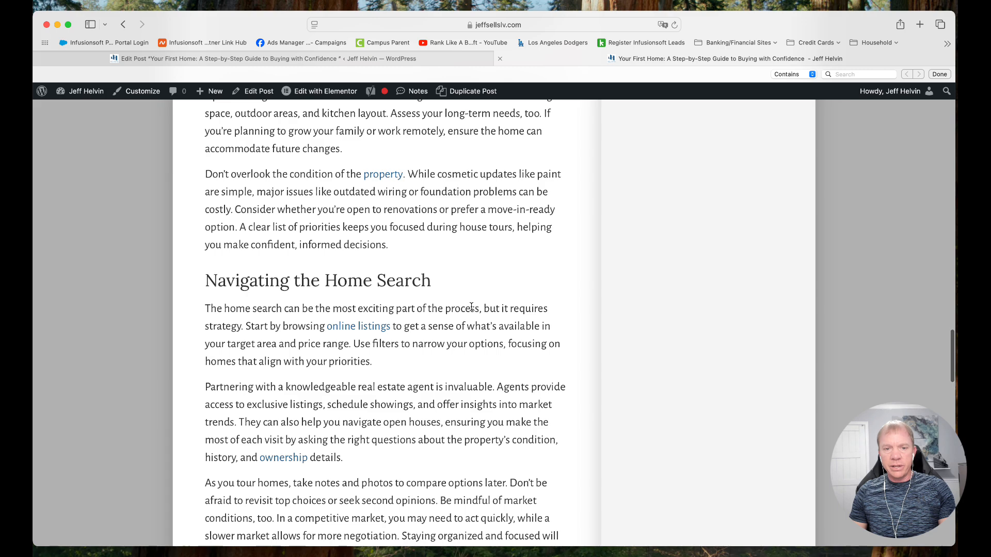
scroll(471, 307, "up", 15)
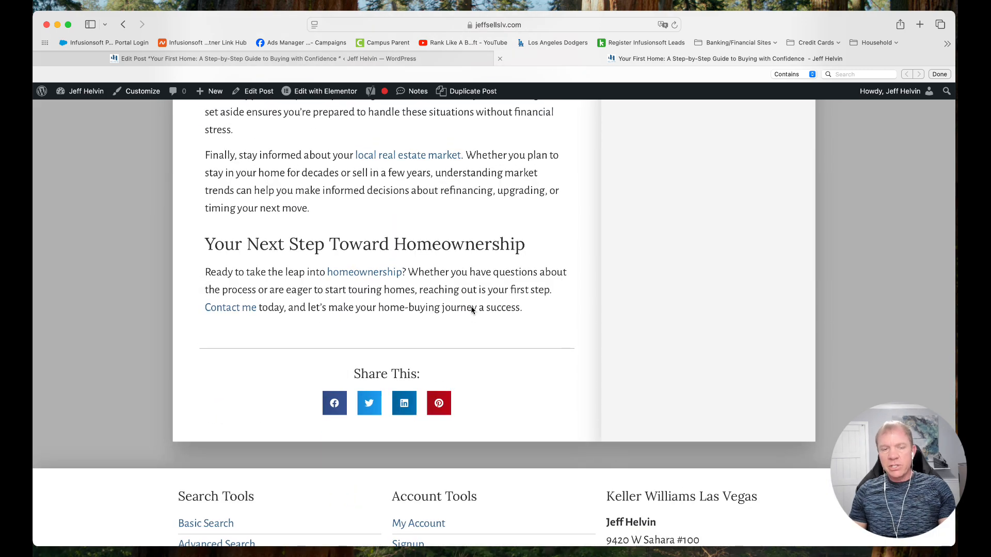
scroll(471, 307, "up", 1)
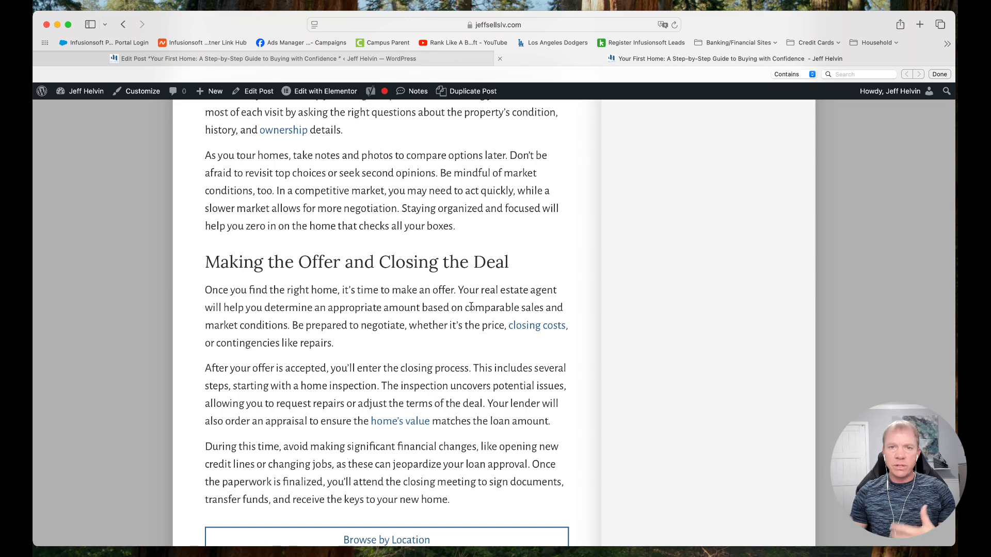
scroll(471, 308, "up", 10)
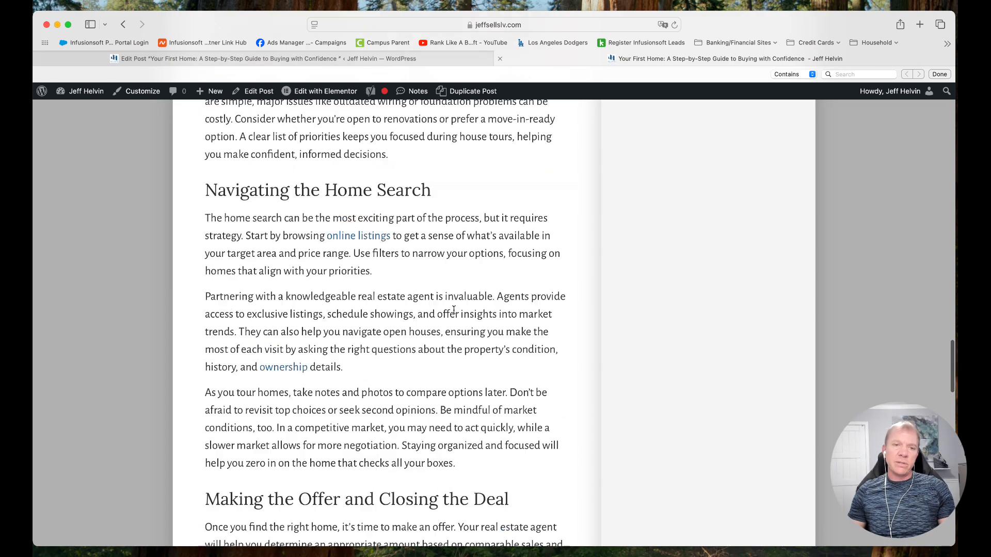
scroll(453, 309, "up", 20)
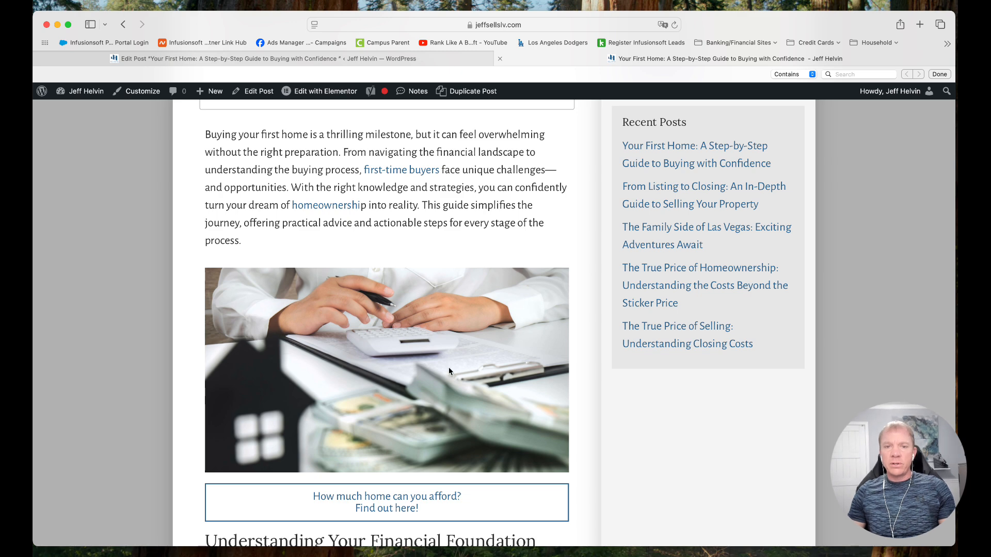
scroll(448, 371, "down", 2)
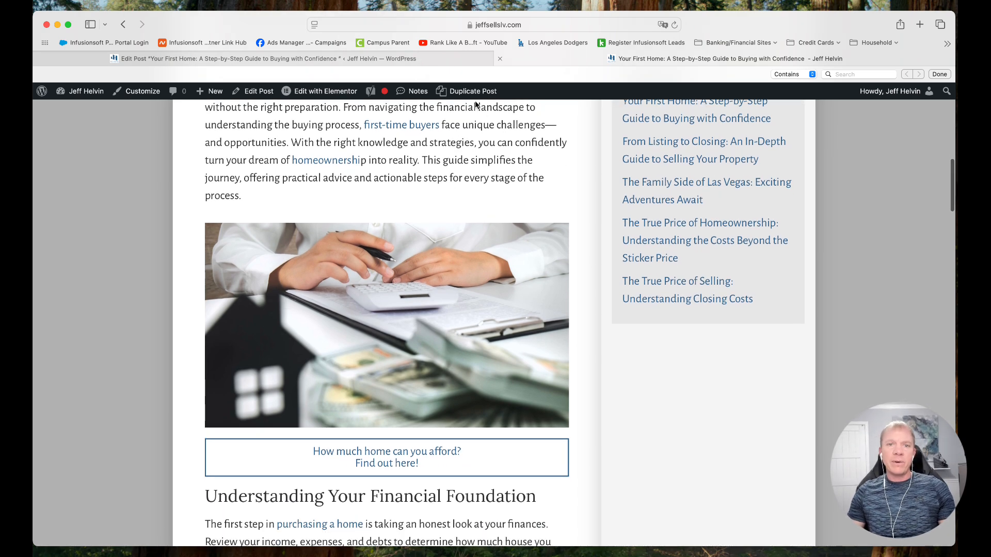
Go back to the post editor and review the keyphrase in introduction improvement in the SEO analysis
left_click(433, 60)
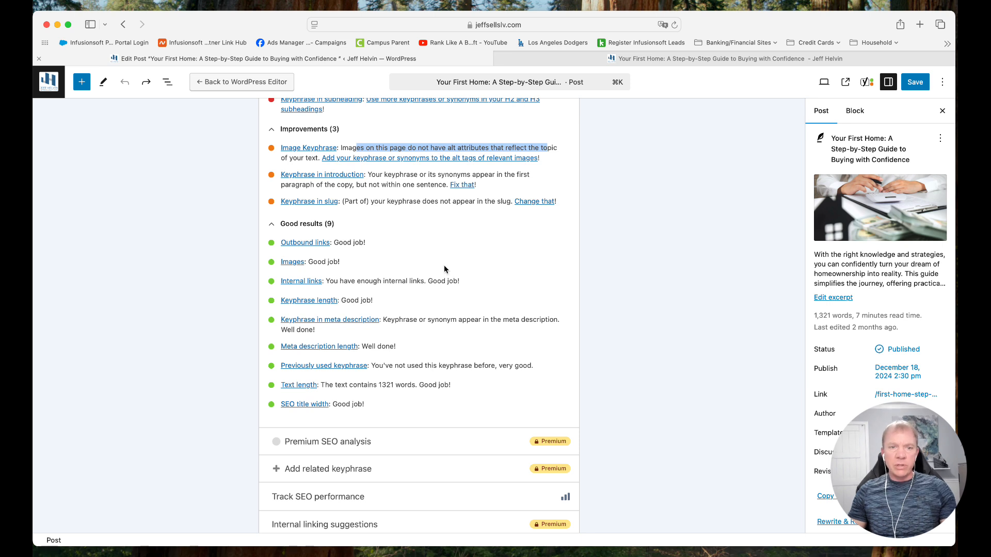
left_click_drag(381, 176, 519, 177)
left_click_drag(356, 186, 446, 187)
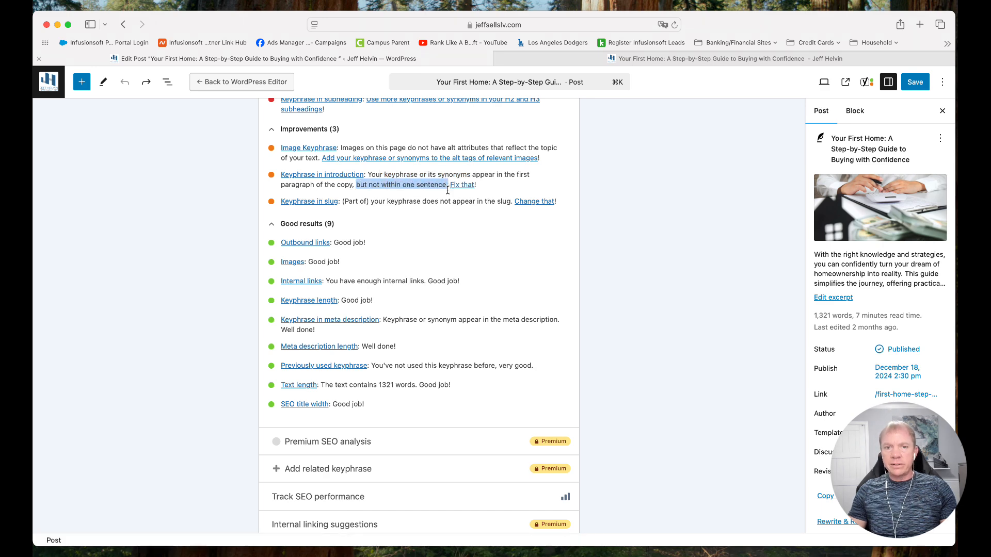
Switch to the published post and examine the wording of its introductory paragraph for the keyphrase
left_click(585, 62)
scroll(420, 366, "up", 15)
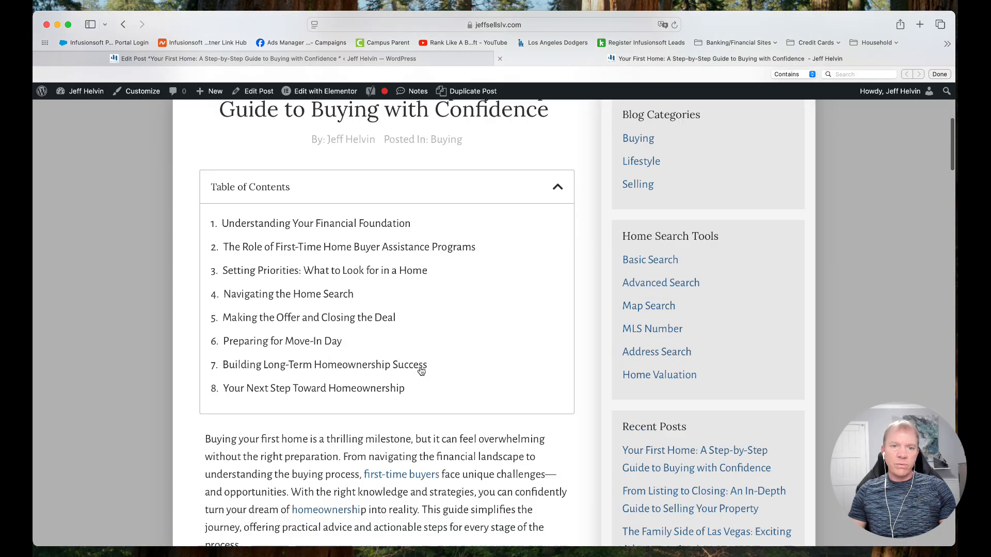
scroll(421, 367, "down", 8)
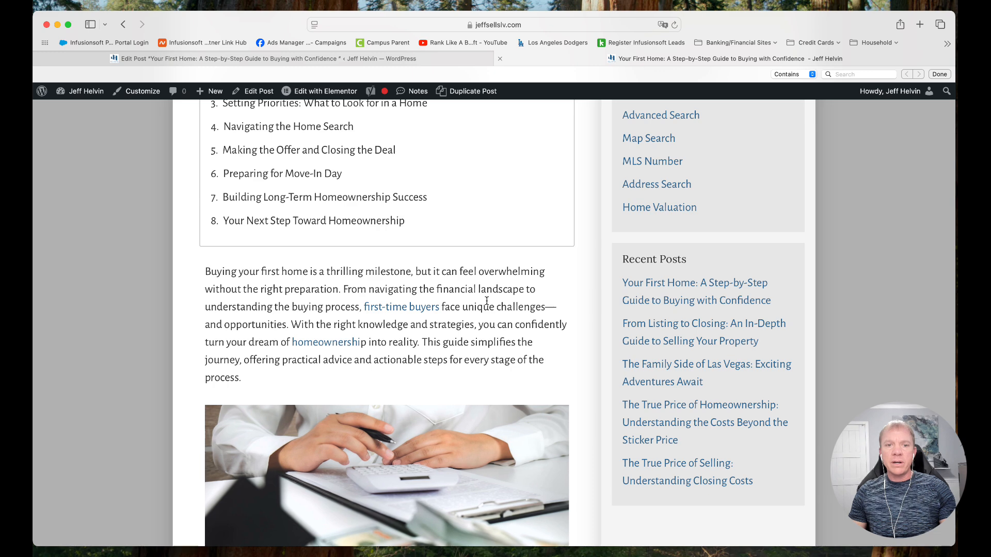
scroll(478, 305, "down", 1)
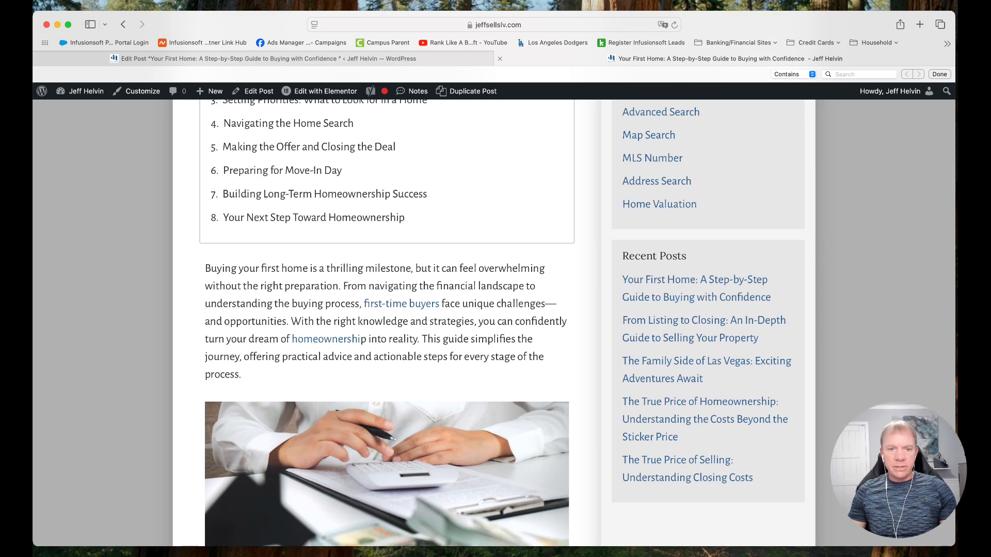
Return to the post editor and review the keyphrase in slug improvement in the SEO analysis
left_click(429, 60)
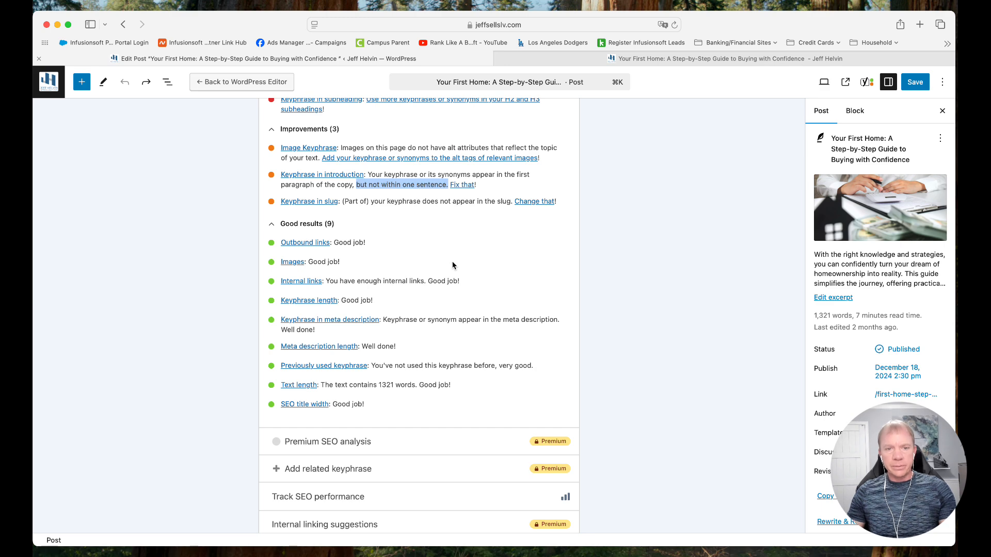
scroll(392, 232, "down", 1)
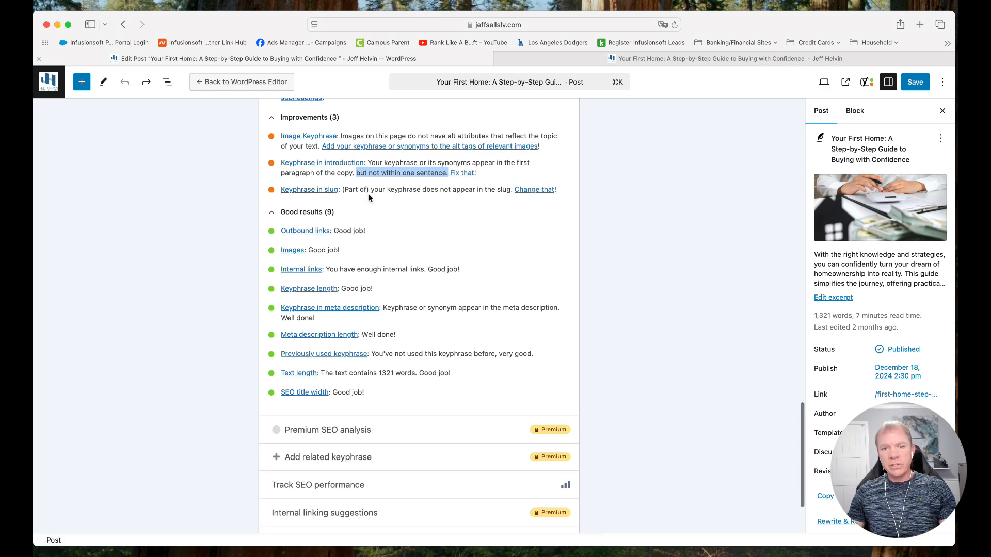
left_click_drag(373, 190, 490, 192)
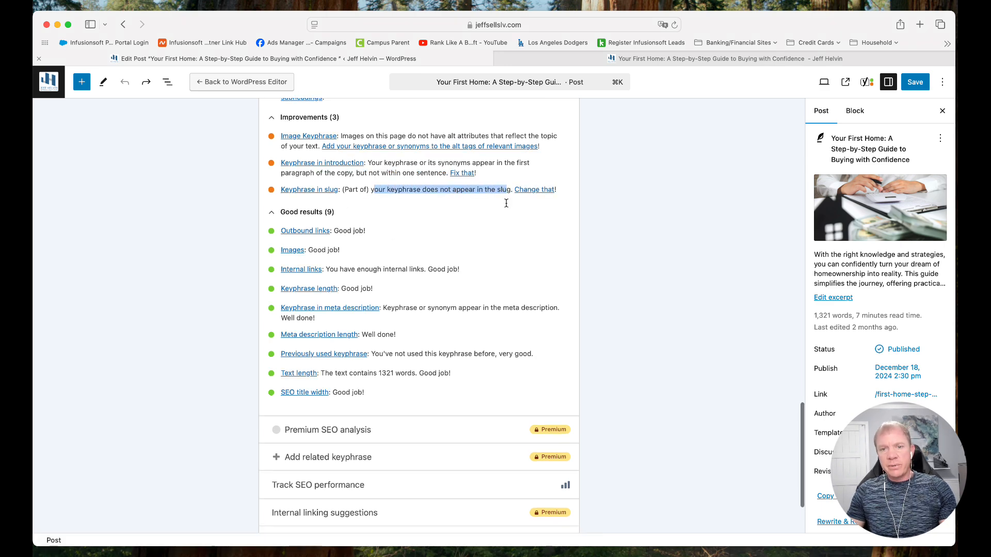
Check the post title above the Elementor area against the focus keyphrase
scroll(496, 222, "up", 15)
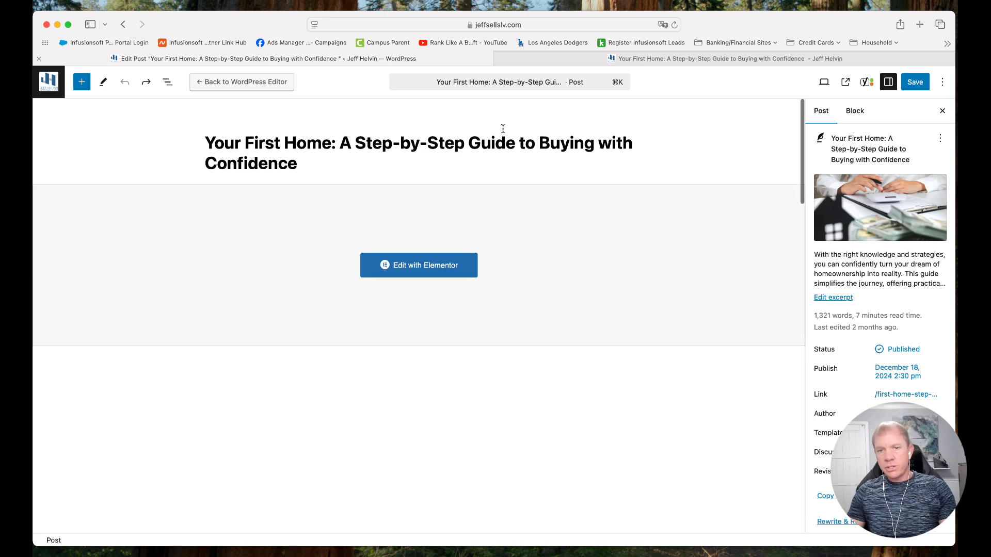
left_click_drag(213, 146, 309, 164)
left_click(308, 164)
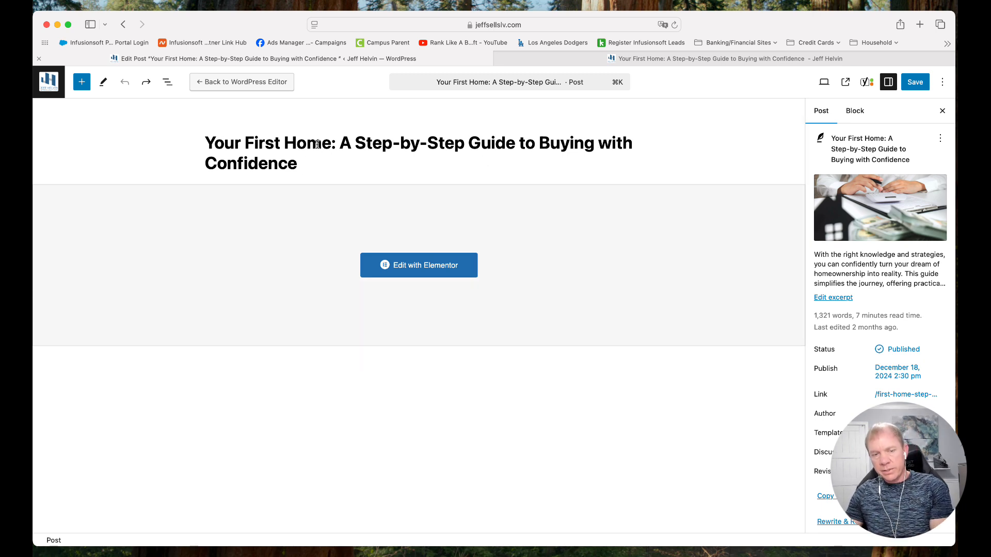
scroll(653, 289, "down", 1)
scroll(654, 289, "down", 3)
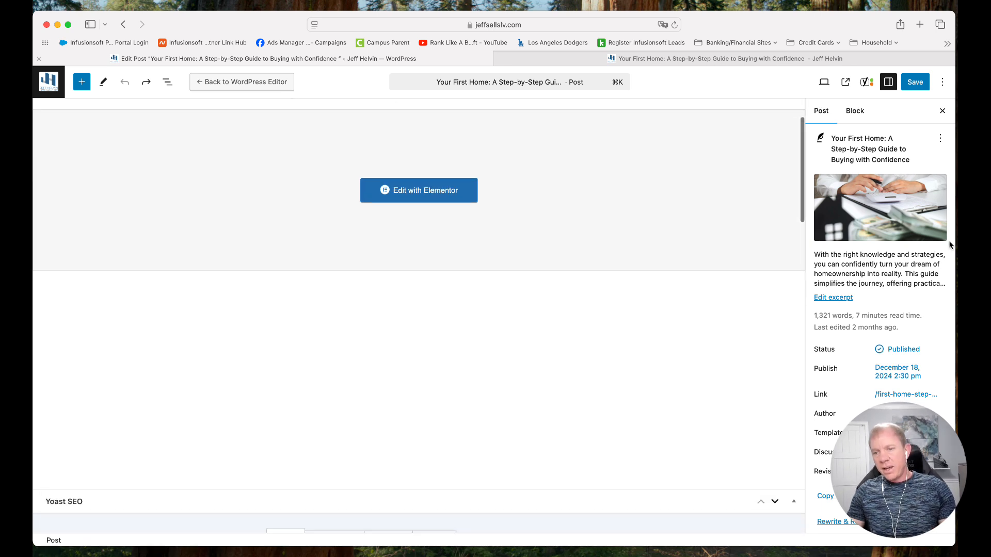
Open the post's link settings, highlight the current slug for inspection, and close them without changing the URL or leaving the page
scroll(896, 361, "down", 5)
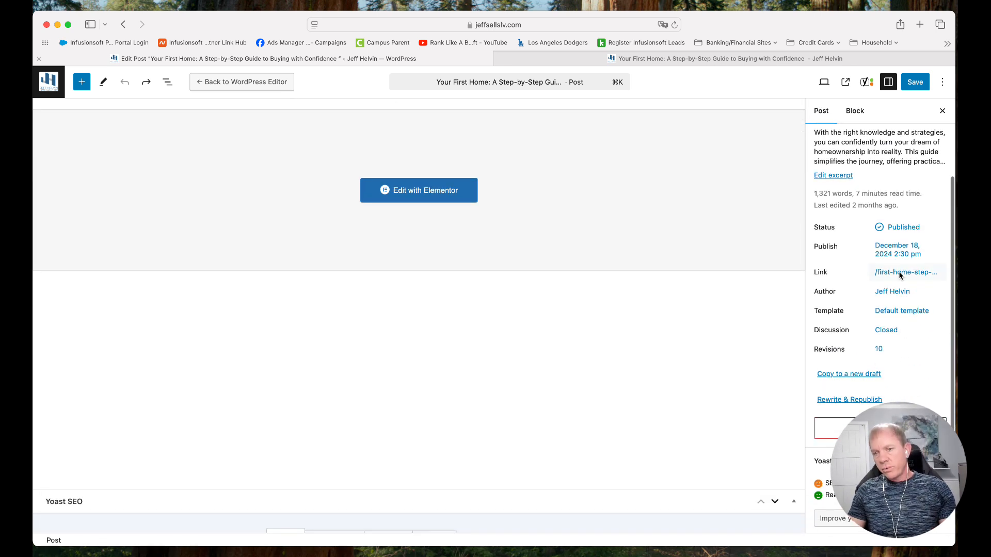
left_click(935, 278)
left_click_drag(661, 331, 773, 332)
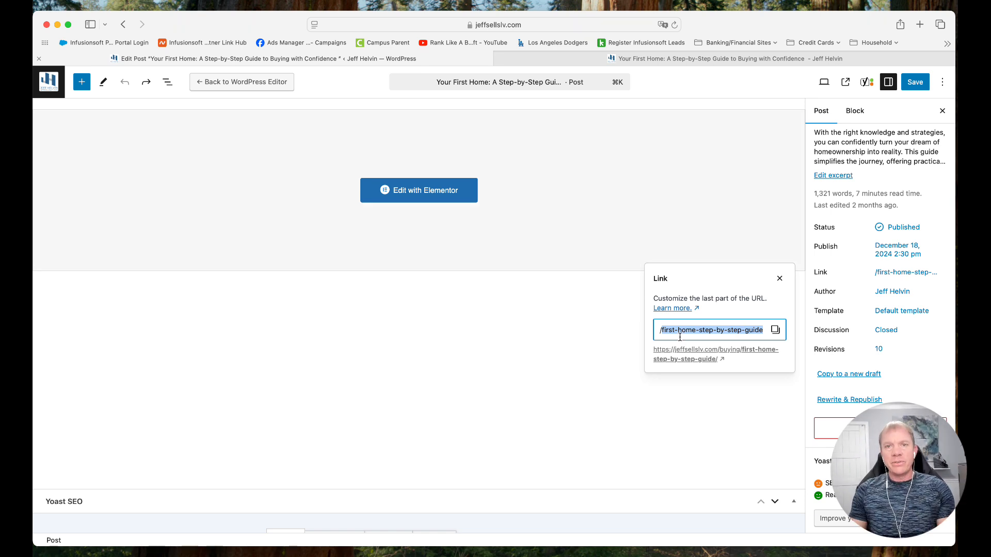
left_click(780, 280)
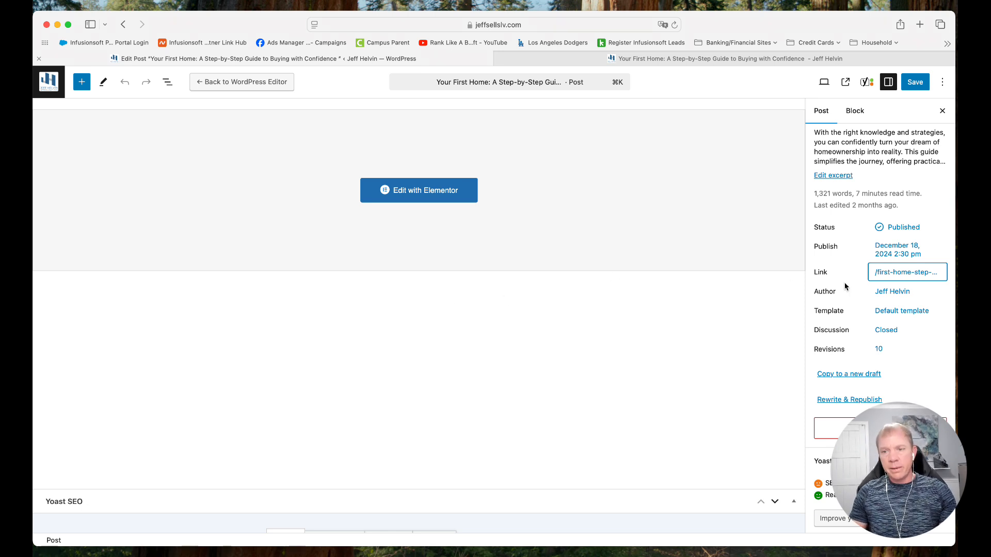
left_click(651, 258)
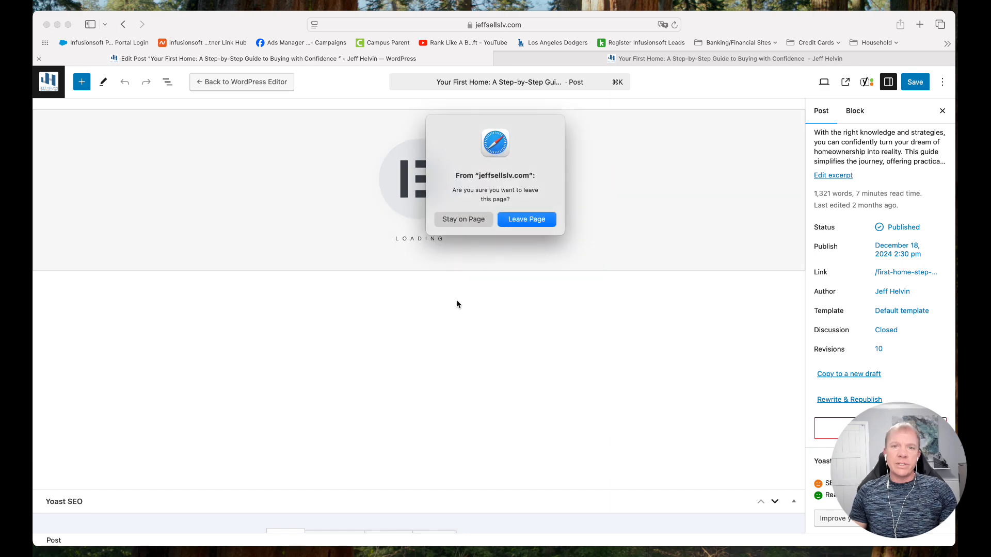
left_click(470, 219)
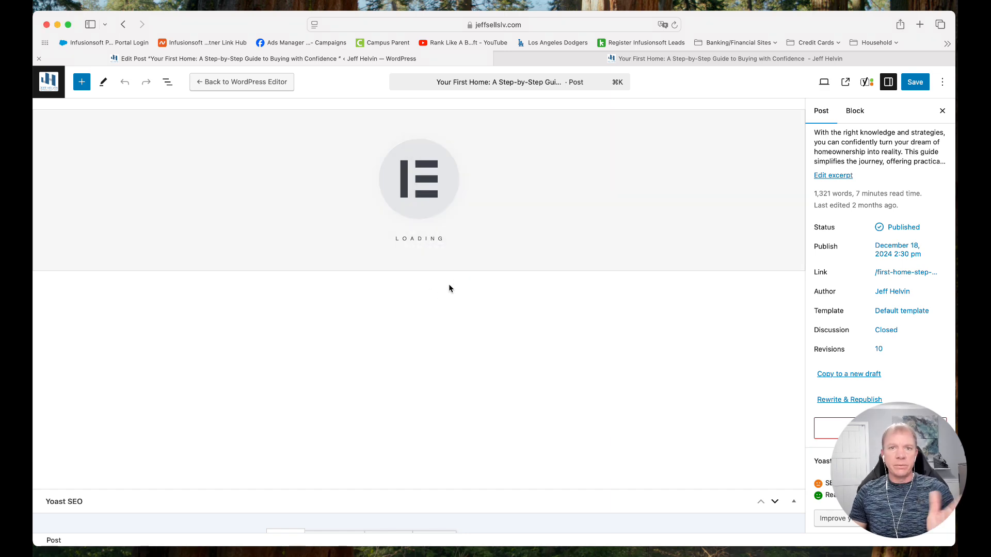
Review the problems, improvements and good results in the Yoast SEO analysis, down to the outbound links result
scroll(449, 288, "down", 15)
scroll(450, 286, "up", 3)
scroll(296, 283, "down", 10)
scroll(260, 288, "down", 3)
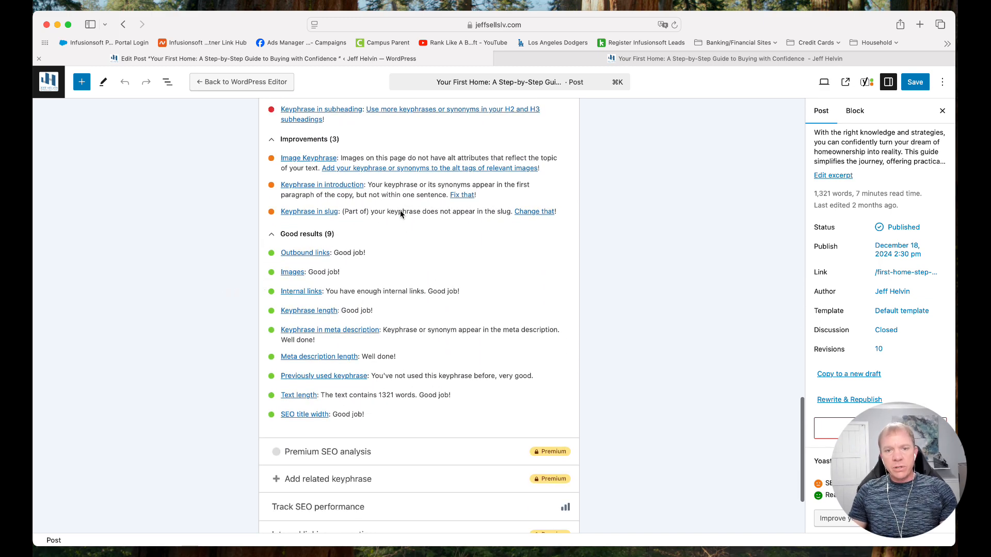
scroll(395, 216, "up", 5)
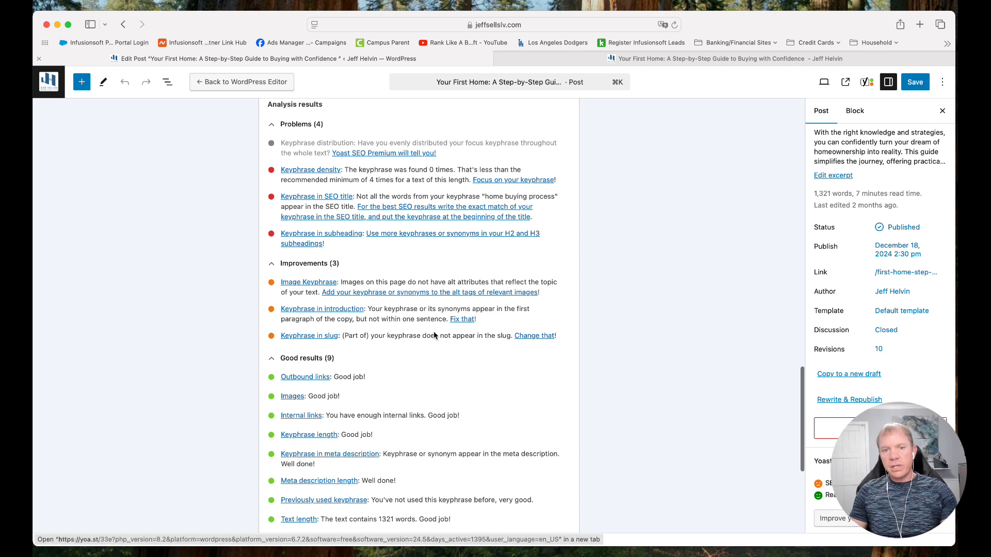
scroll(423, 325, "down", 1)
scroll(424, 329, "down", 5)
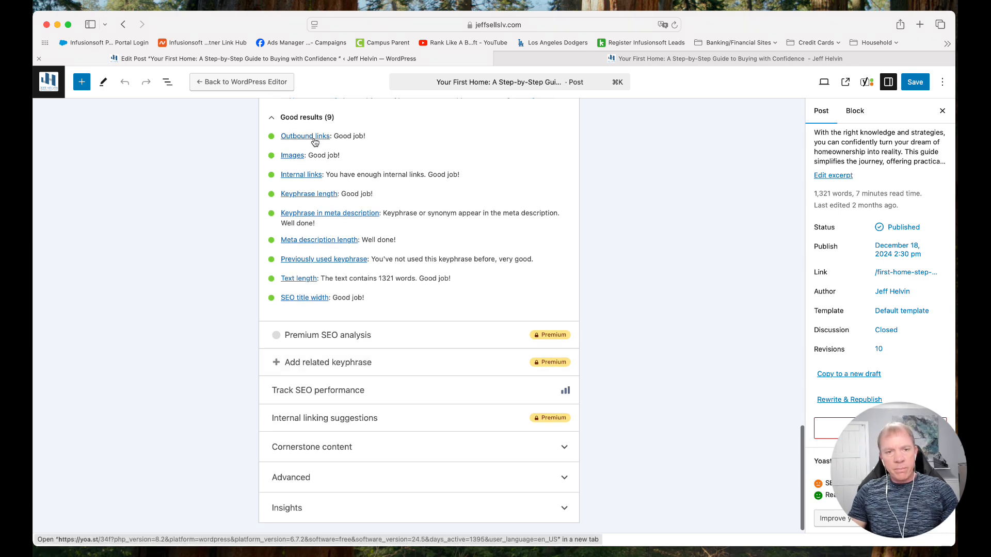
Switch to the published post and examine the links in the introduction, financial foundation and buyer assistance sections
left_click(607, 60)
scroll(392, 287, "down", 1)
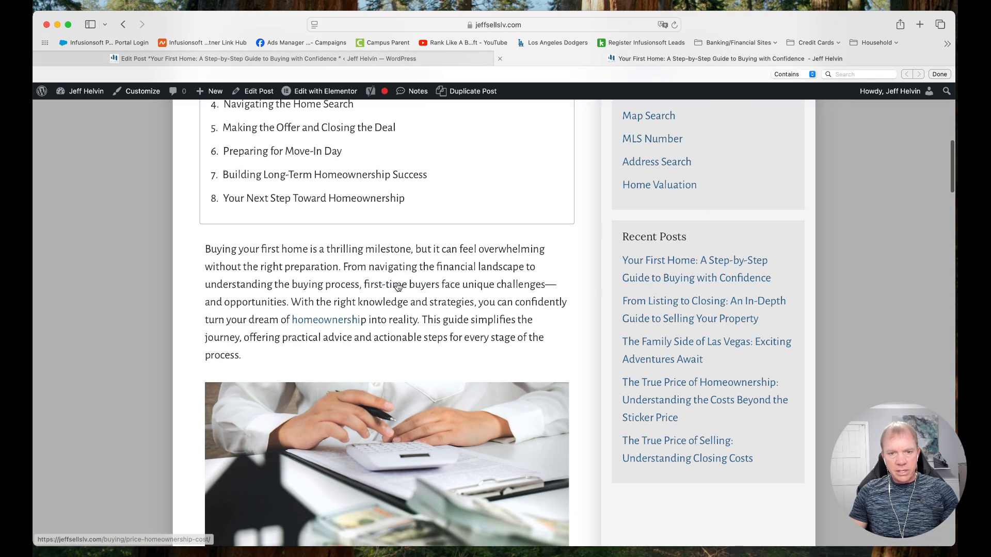
scroll(343, 286, "down", 1)
scroll(343, 285, "down", 10)
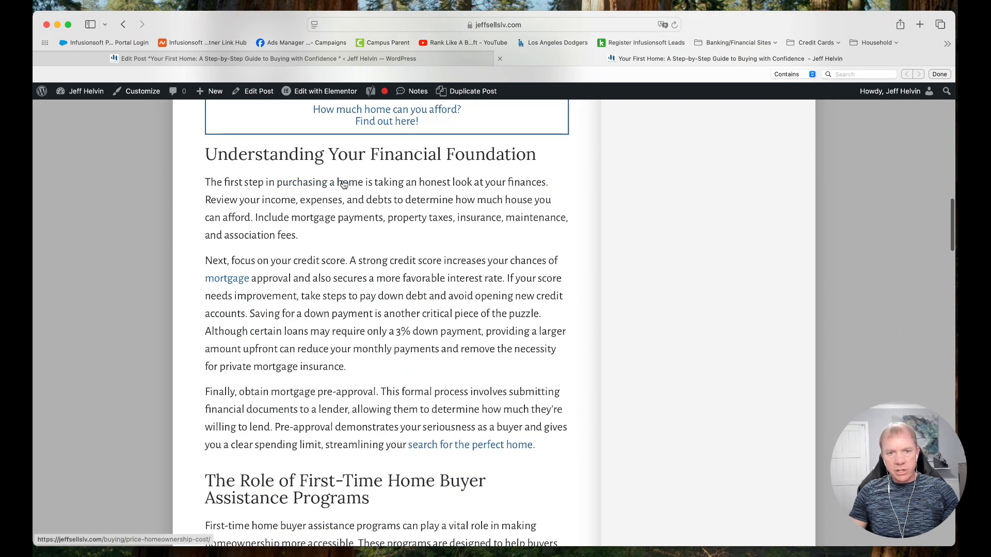
scroll(364, 235, "down", 10)
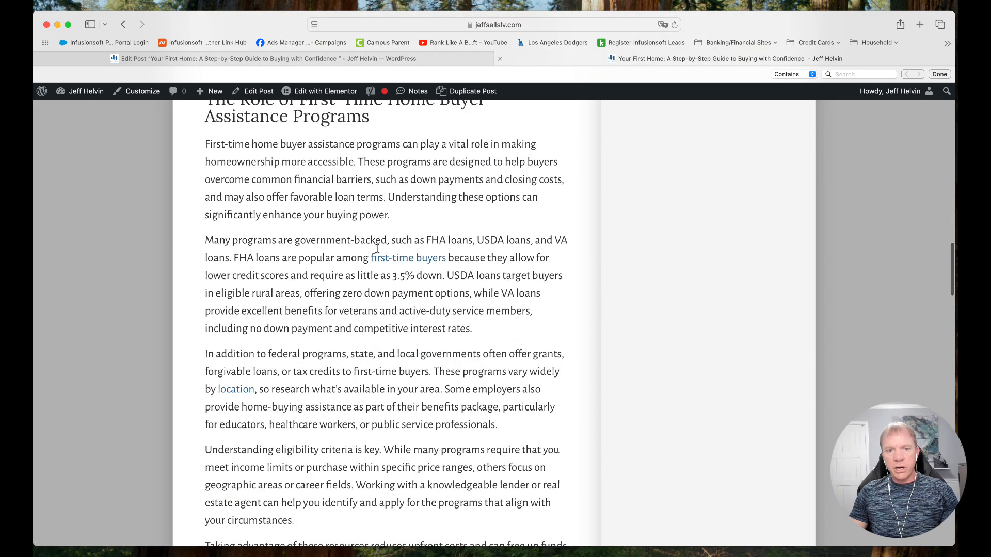
Check the good results in the post editor, and return to the published post to view its title and table of contents
left_click(391, 61)
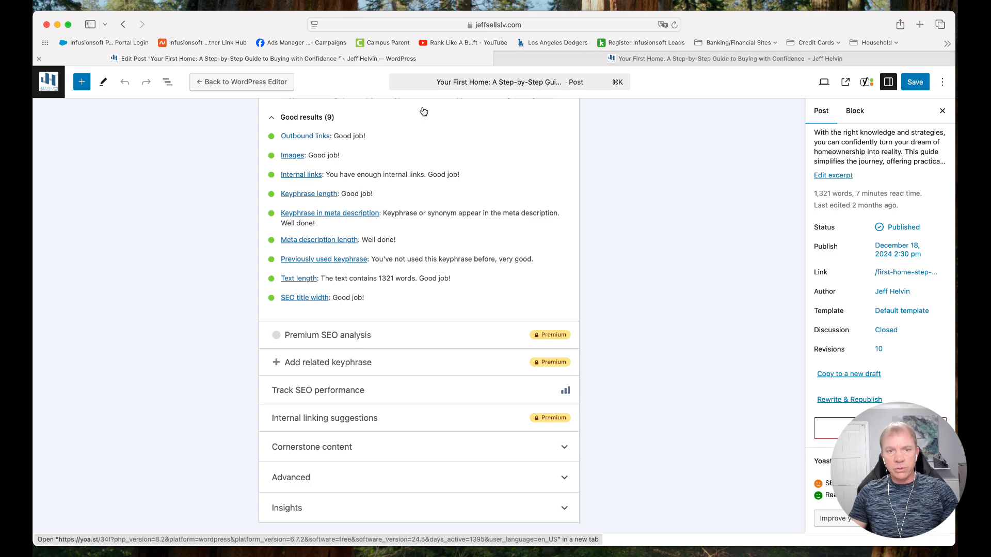
left_click(671, 58)
scroll(525, 370, "up", 7)
scroll(525, 370, "up", 5)
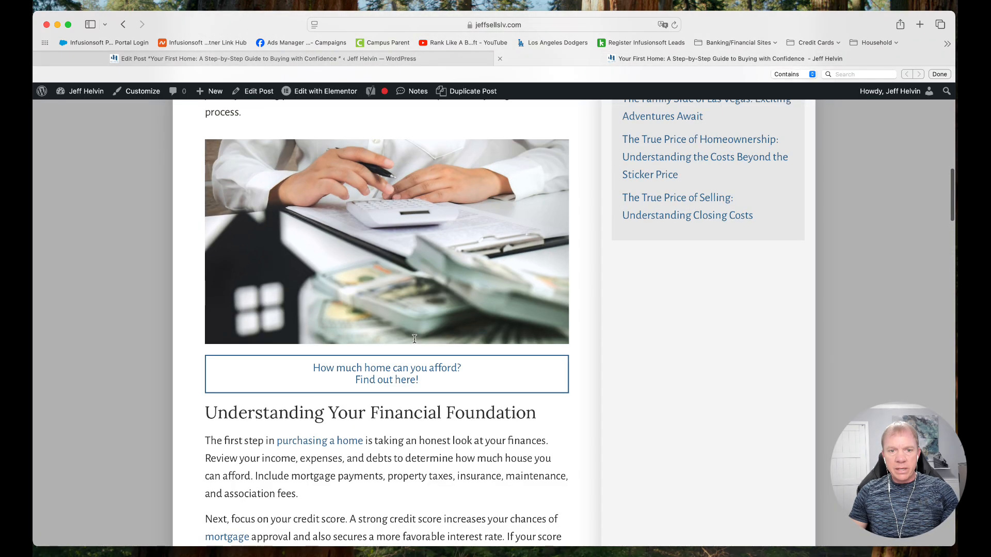
scroll(408, 375, "up", 10)
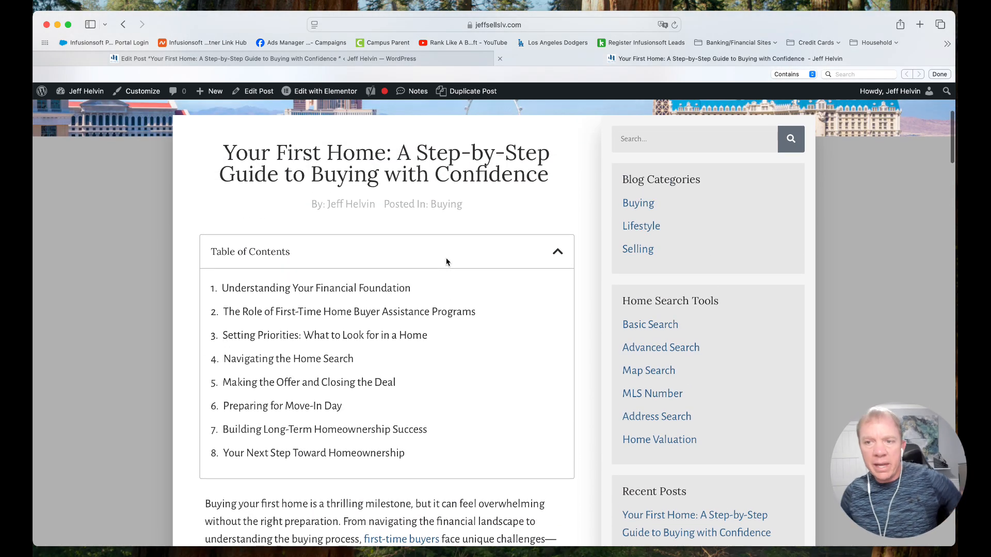
Examine the assistance programs section of the published post, highlighting "FHA loans" and "VA" as possible outbound link text
scroll(447, 261, "down", 15)
scroll(449, 266, "down", 7)
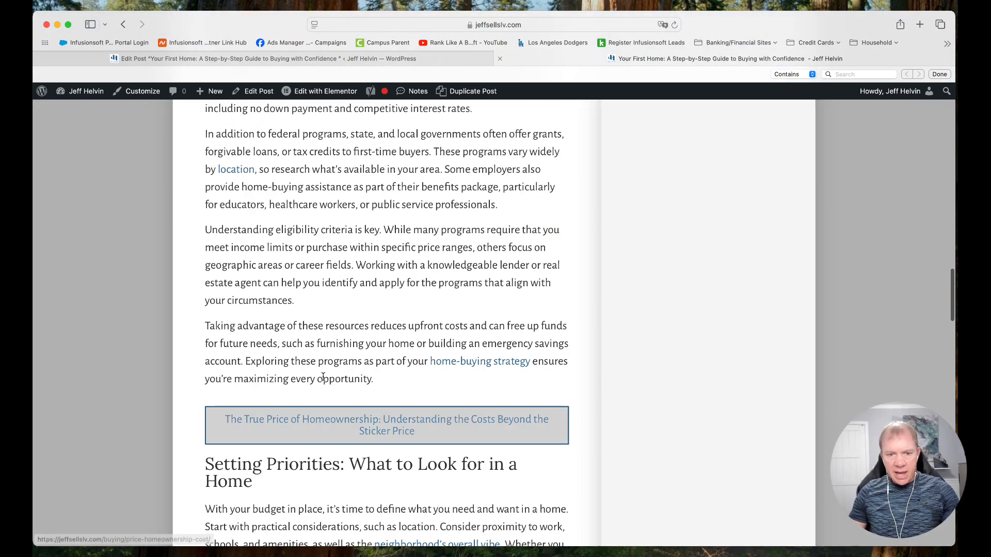
scroll(443, 321, "up", 1)
scroll(443, 321, "up", 2)
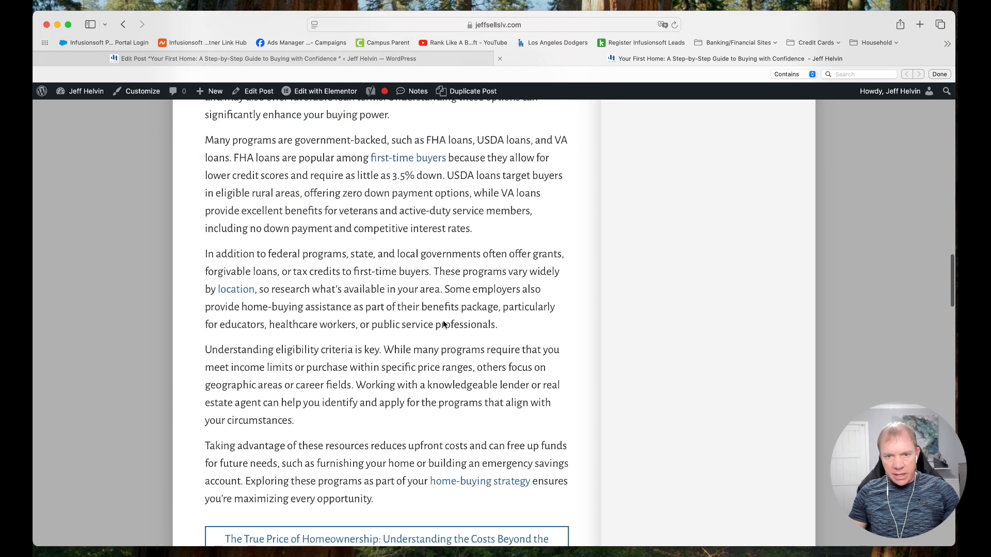
left_click_drag(429, 147, 451, 147)
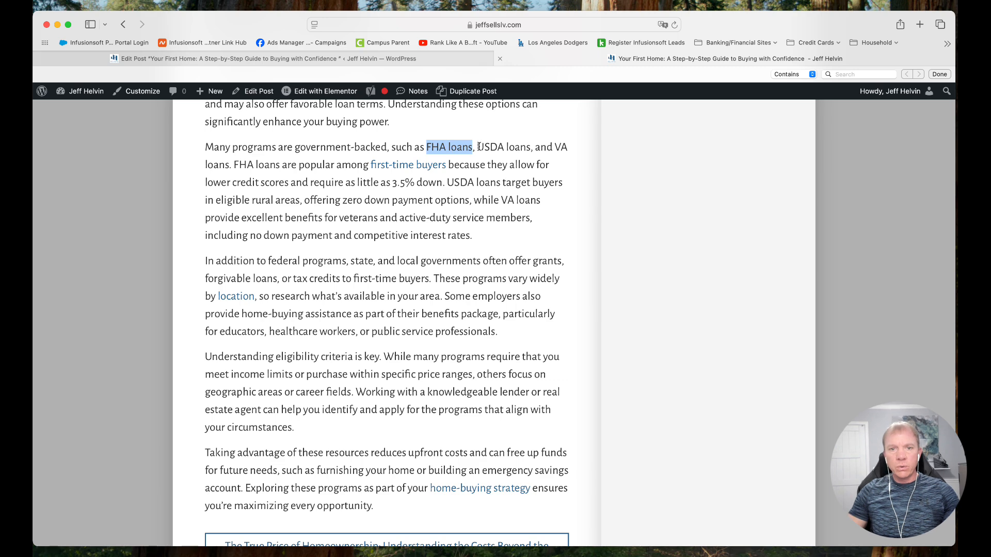
double_click(564, 148)
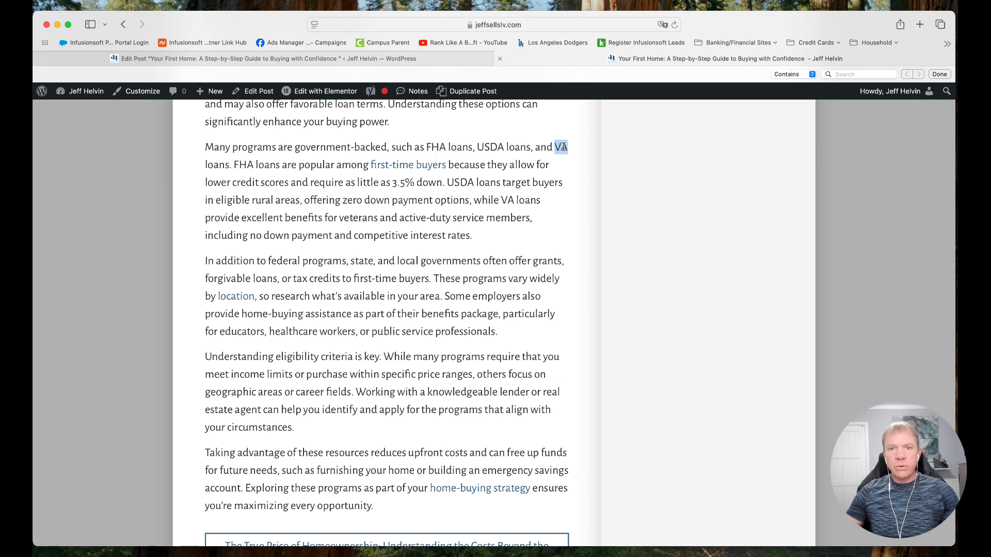
scroll(345, 246, "down", 5)
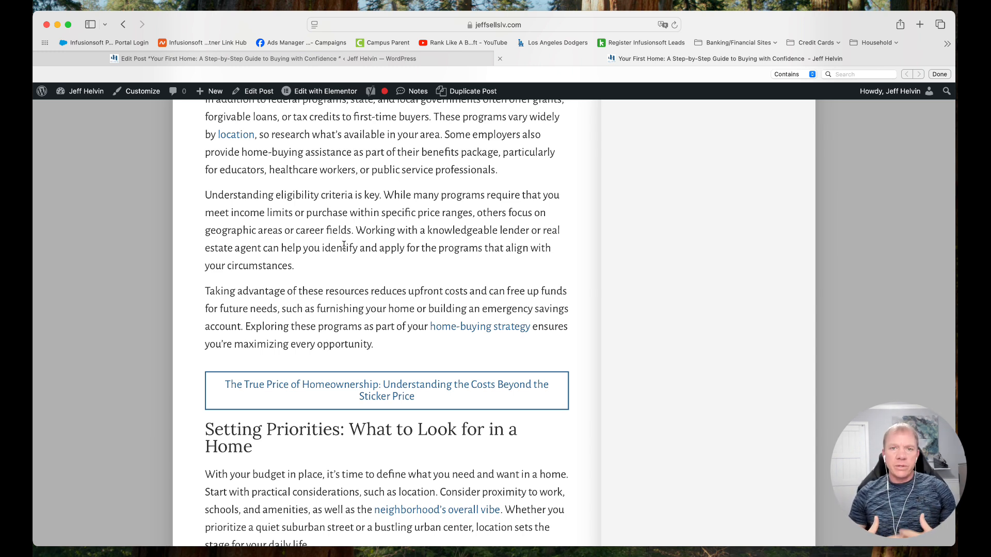
Return to the post editor and review the SEO analysis improvements and the keyphrase density problem
left_click(217, 59)
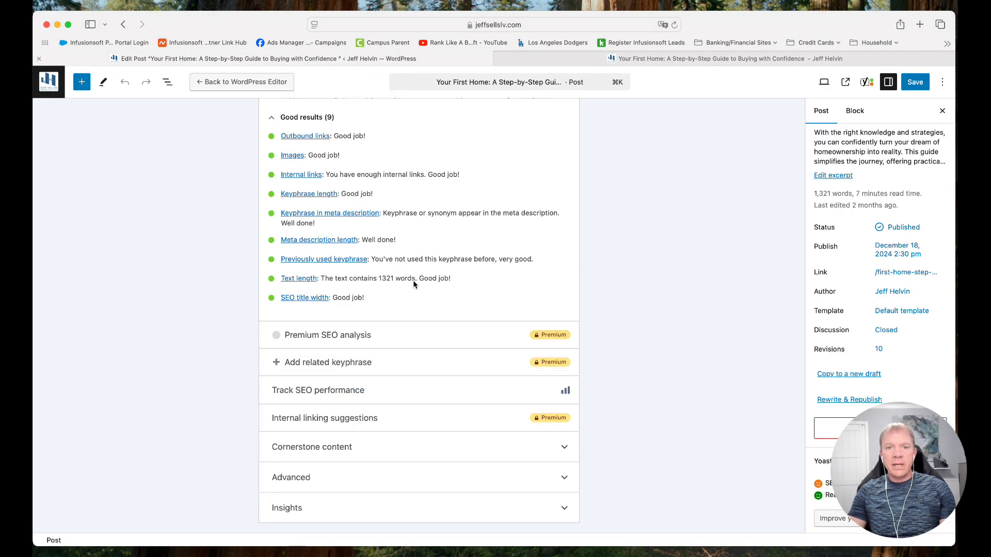
scroll(343, 279, "up", 2)
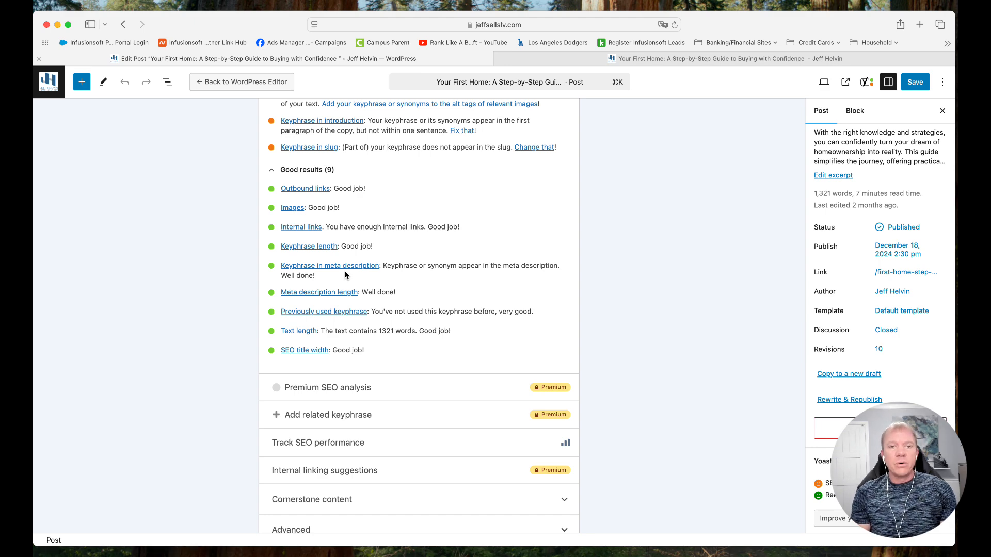
scroll(346, 275, "up", 5)
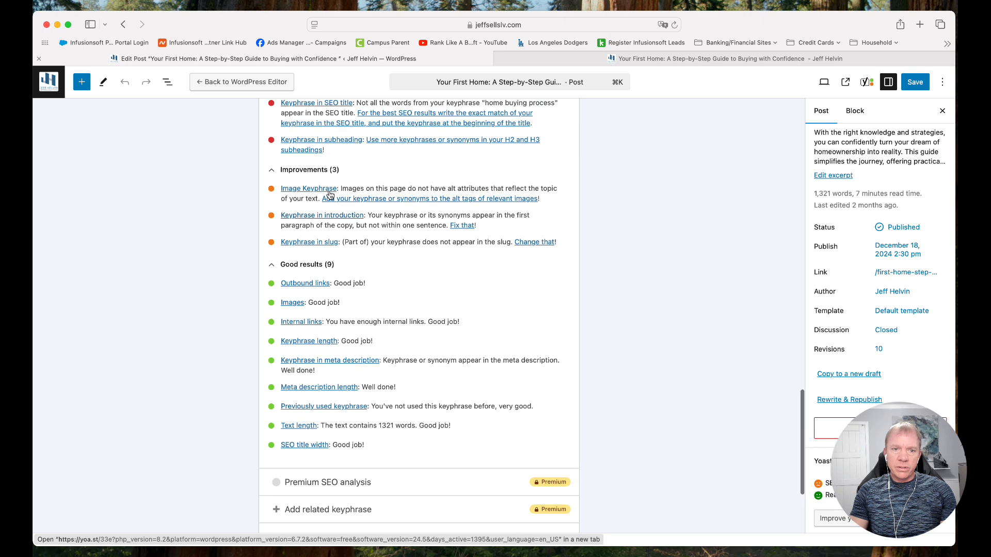
scroll(365, 234, "down", 3)
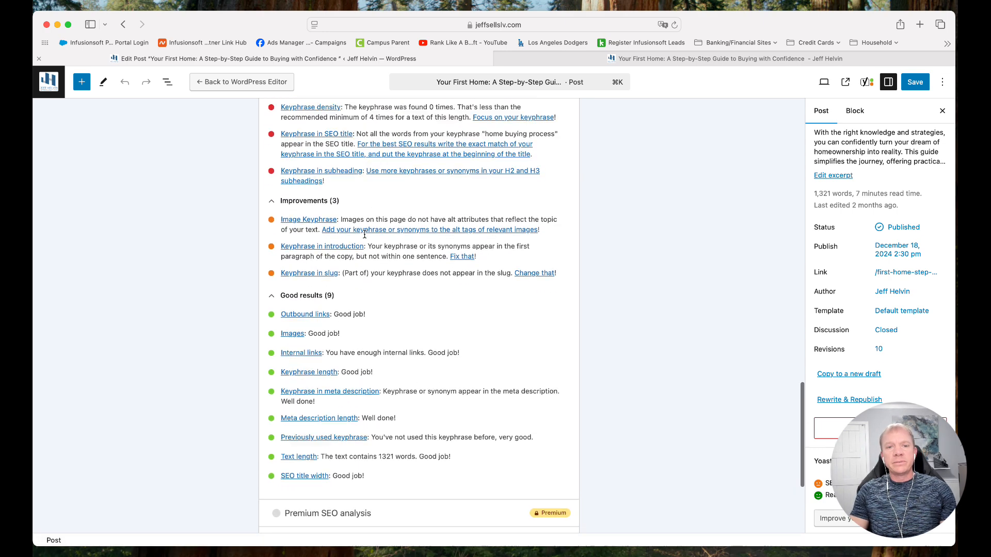
scroll(369, 206, "up", 2)
left_click_drag(369, 180, 442, 180)
left_click(409, 183)
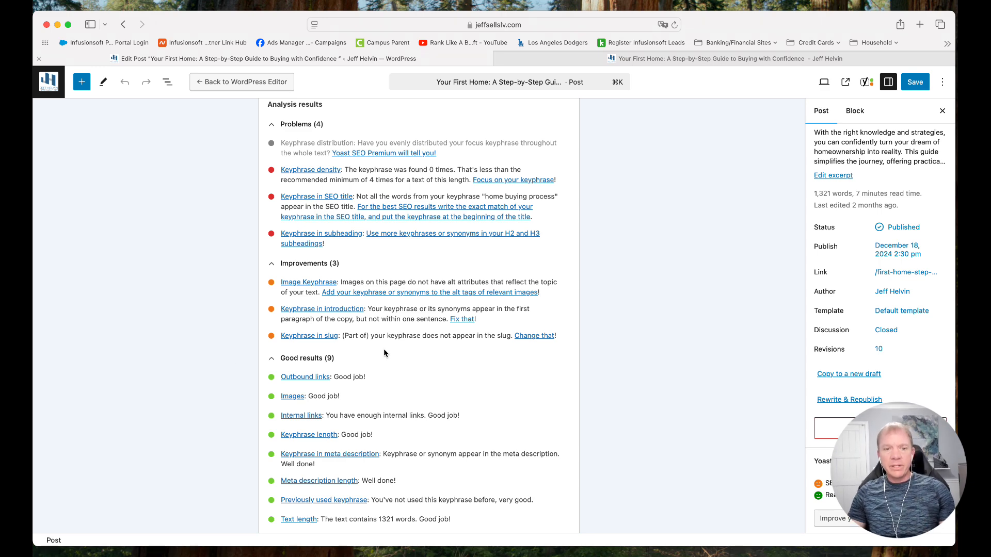
Review the images and internal links entries among the good results of the SEO analysis
scroll(418, 363, "down", 5)
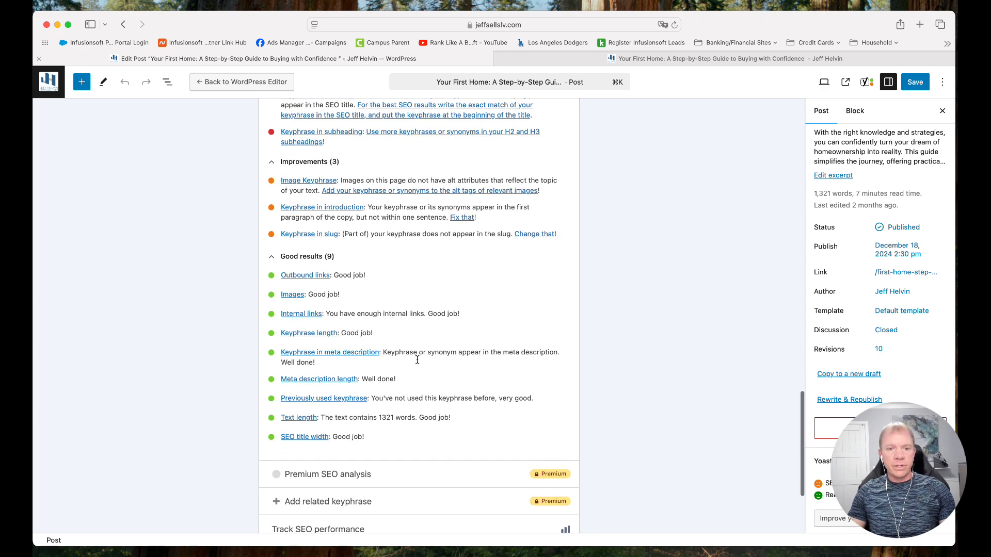
left_click_drag(342, 268, 272, 267)
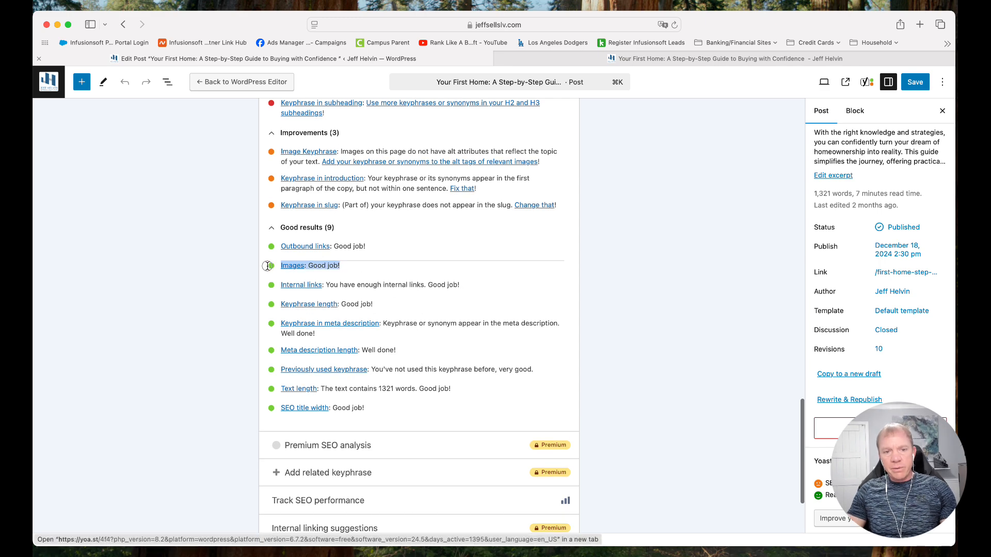
scroll(227, 320, "down", 1)
left_click_drag(461, 258, 285, 258)
left_click(217, 262)
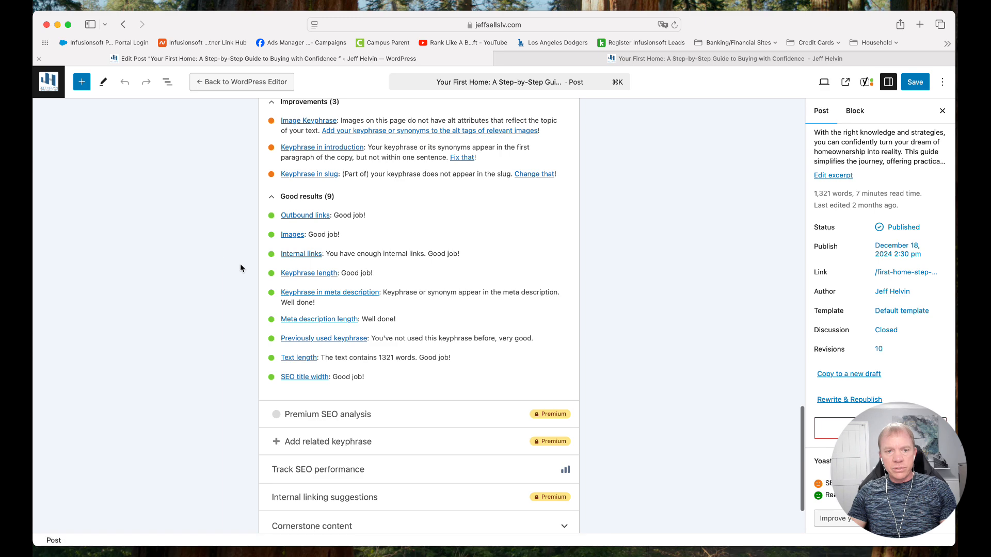
Review the keyphrase length result and compare it with the focus keyphrase and search appearance preview
left_click_drag(386, 273, 338, 272)
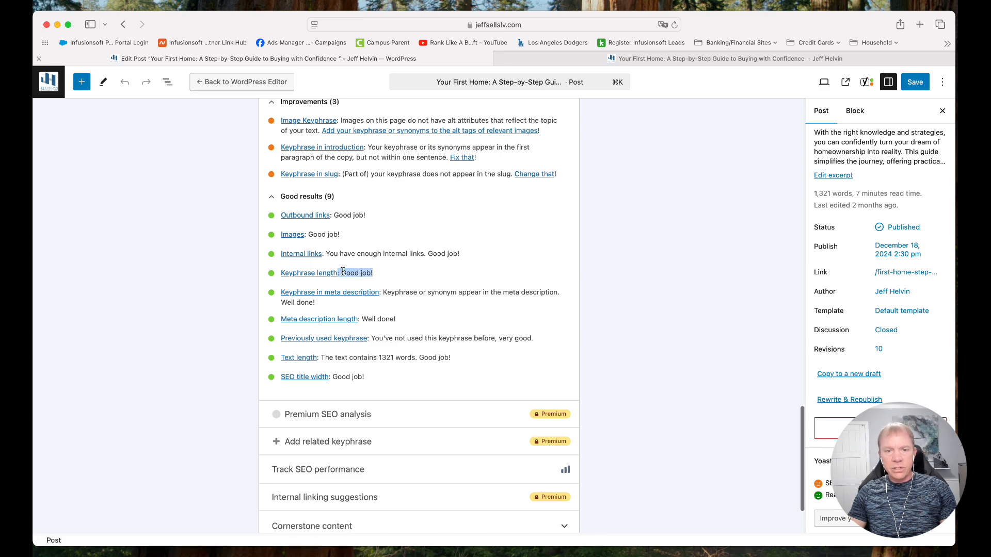
scroll(374, 276, "up", 15)
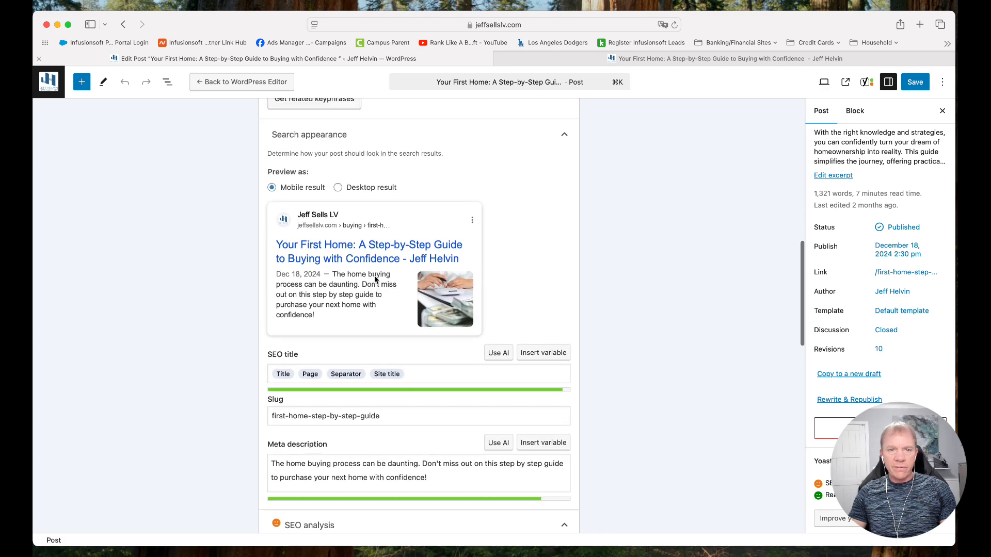
scroll(374, 280, "up", 1)
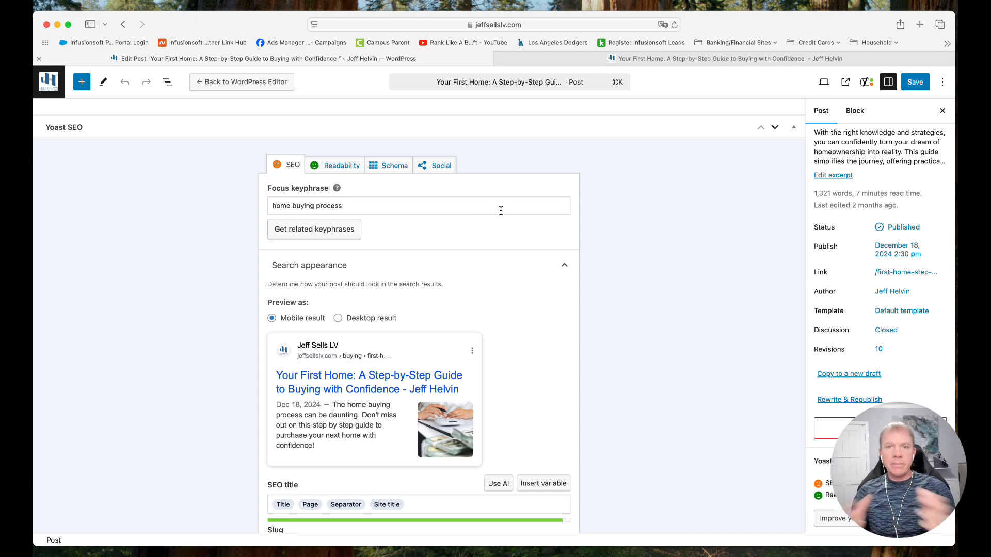
Go back to the good results and examine the previously used keyphrase entry
scroll(411, 252, "down", 15)
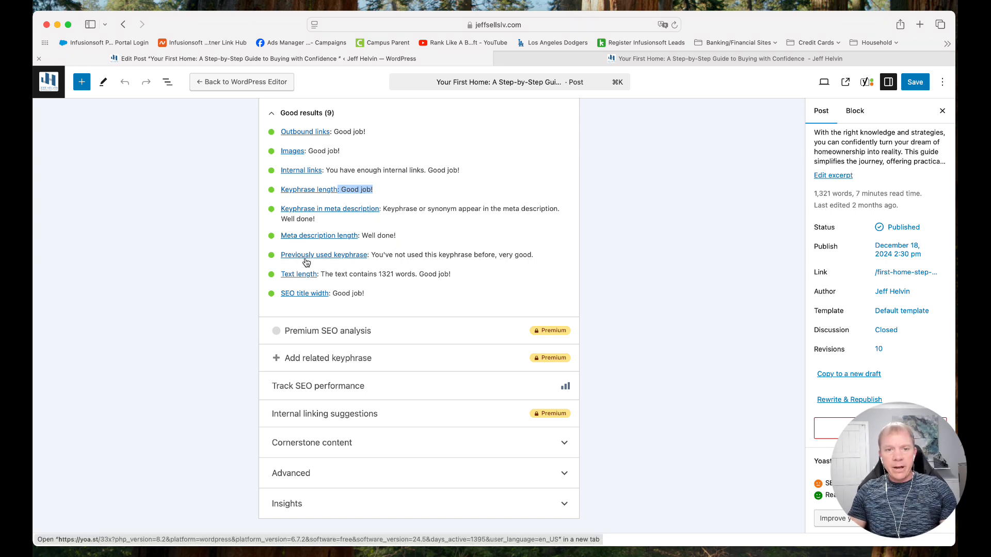
left_click(375, 257)
left_click_drag(375, 257, 529, 256)
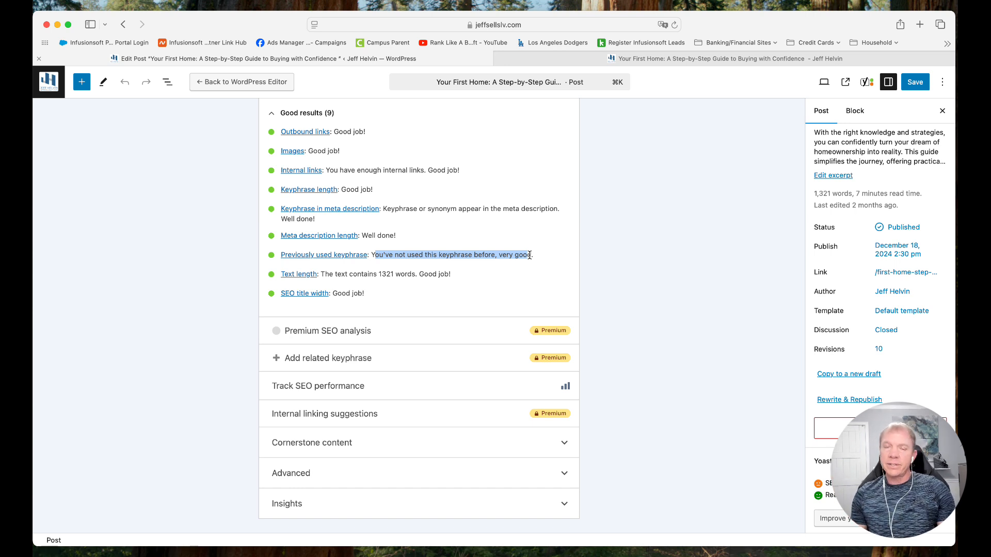
left_click(233, 302)
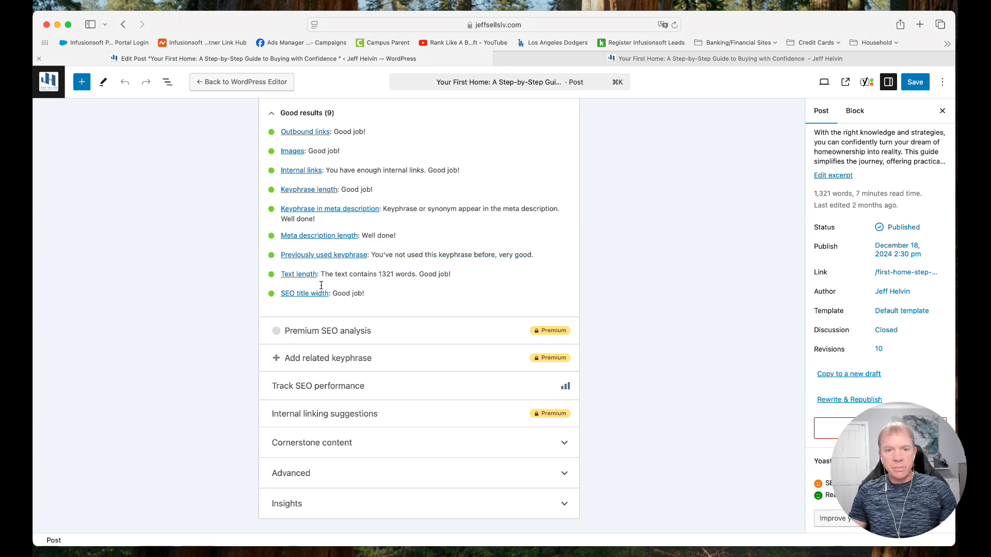
Examine the text length and SEO title width entries in the good results
left_click_drag(324, 276, 381, 275)
left_click(385, 276)
double_click(386, 275)
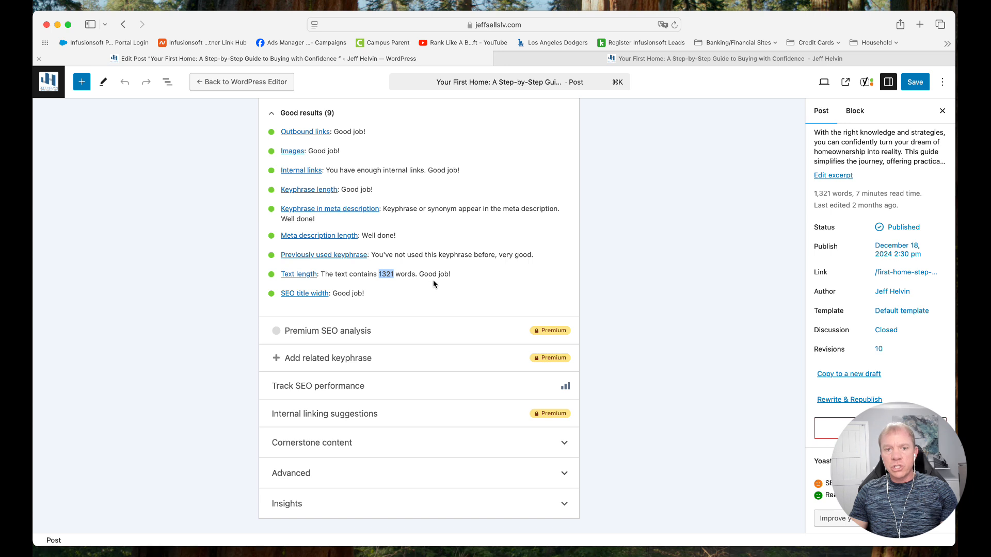
left_click_drag(337, 294, 537, 294)
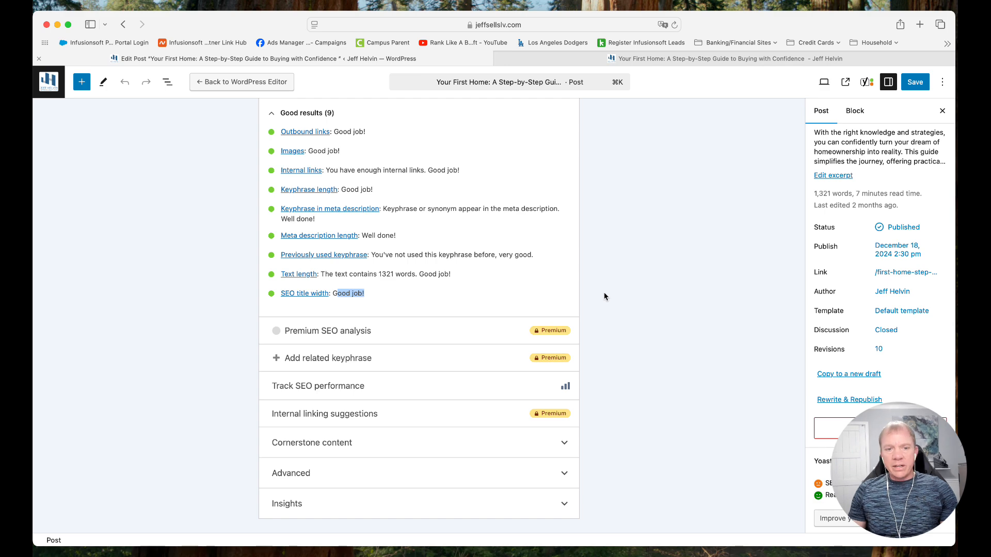
Look back over the SEO analysis from the good results and remaining sections up to the focus keyphrase
scroll(336, 243, "up", 2)
scroll(337, 238, "down", 2)
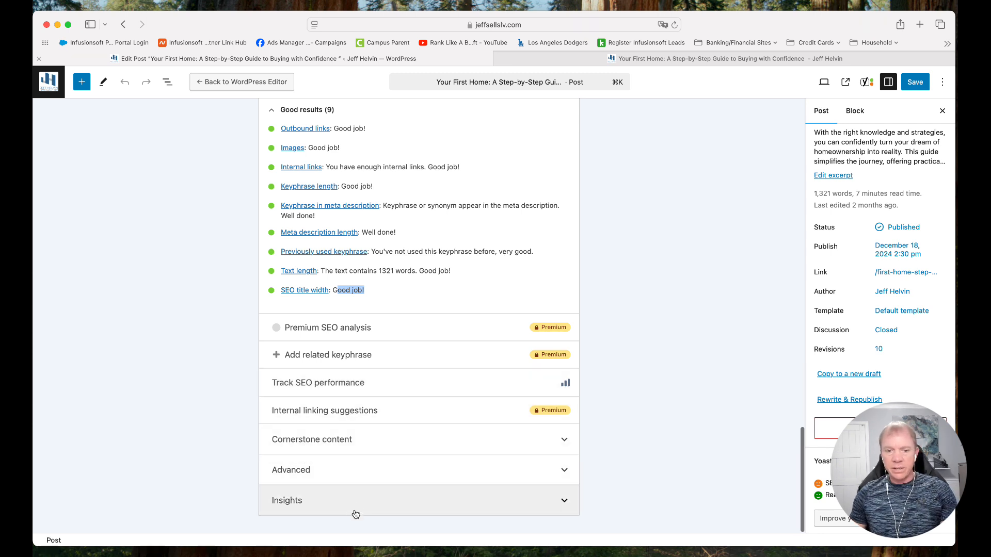
scroll(484, 438, "up", 3)
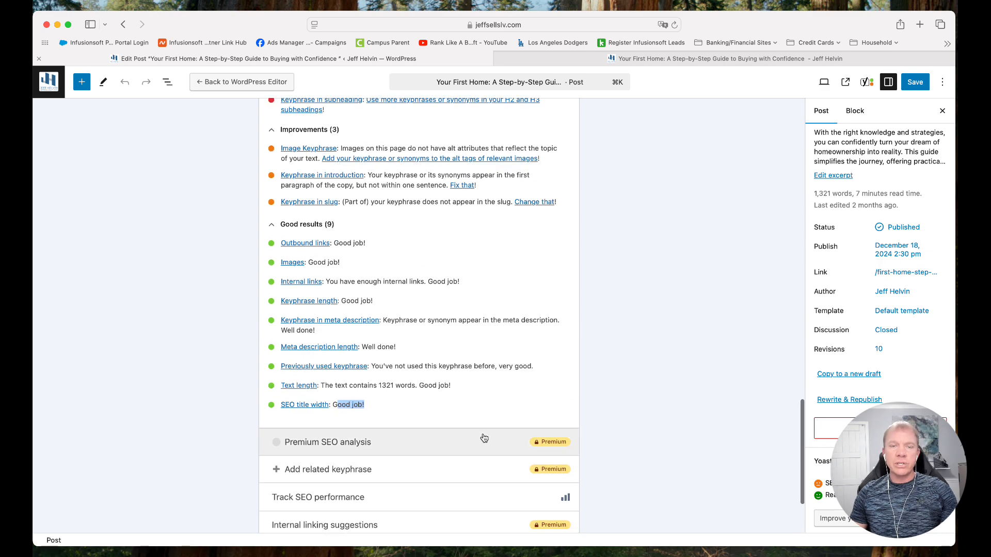
scroll(484, 438, "up", 8)
scroll(483, 437, "up", 4)
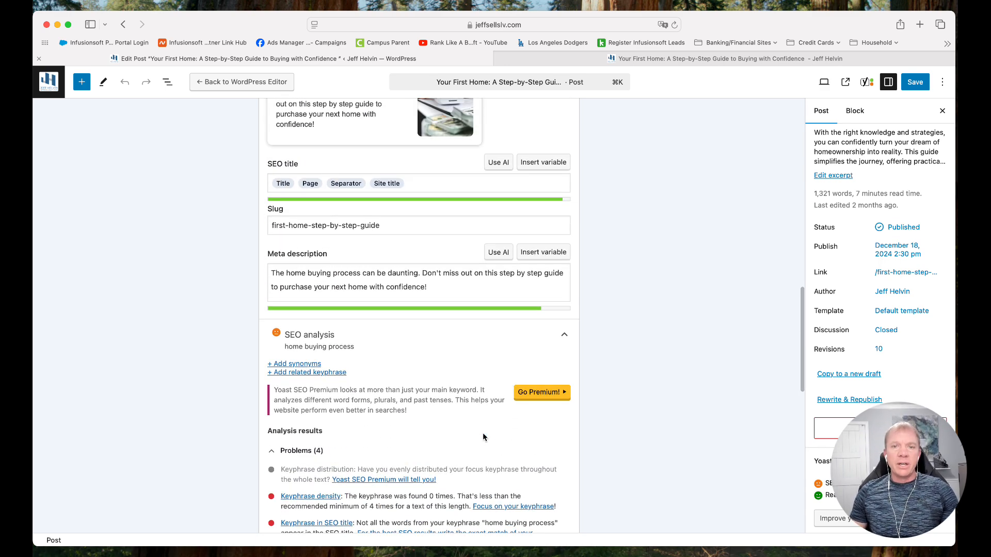
scroll(483, 437, "up", 5)
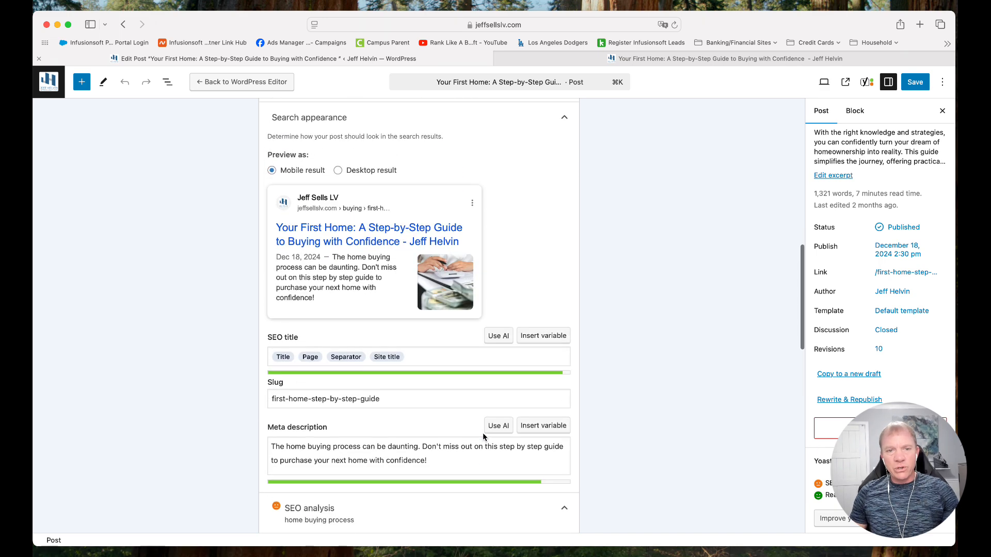
scroll(483, 437, "up", 7)
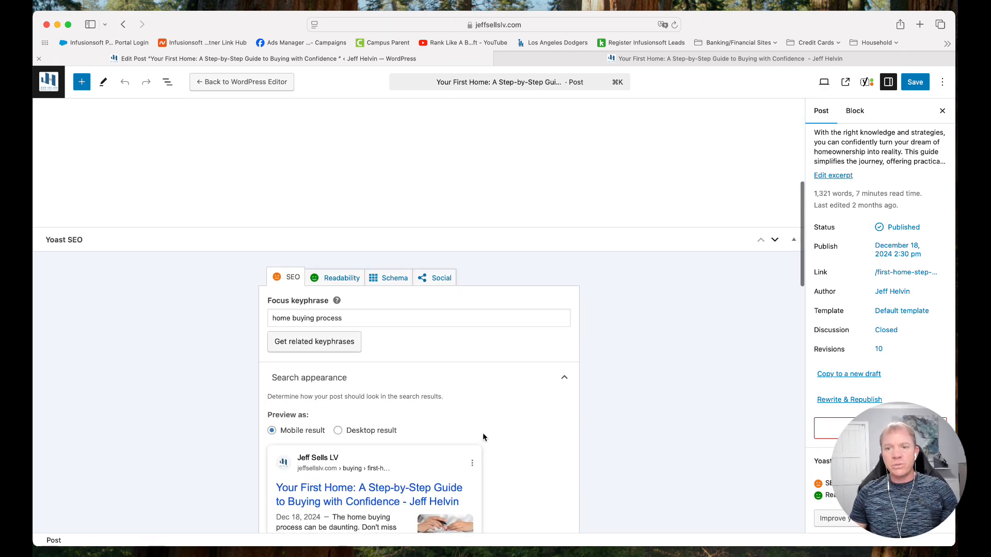
Review the search appearance preview, SEO title, slug and meta description together with the problems in the SEO analysis
scroll(483, 437, "down", 1)
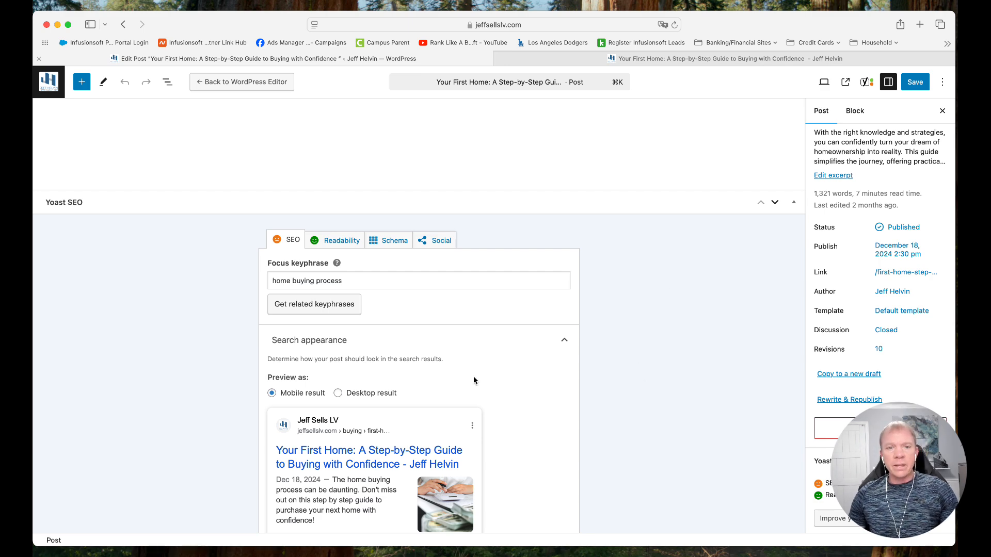
scroll(276, 310, "down", 8)
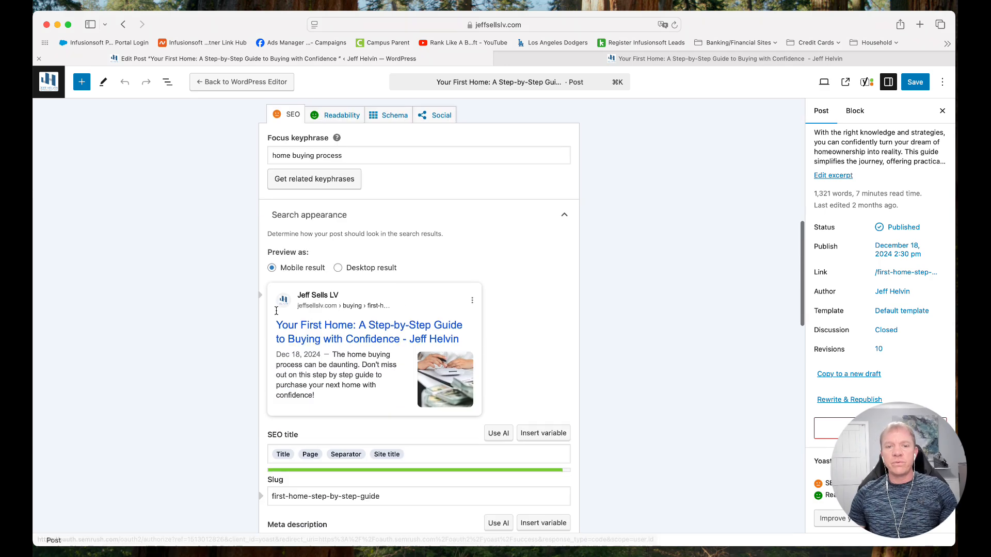
scroll(276, 310, "up", 7)
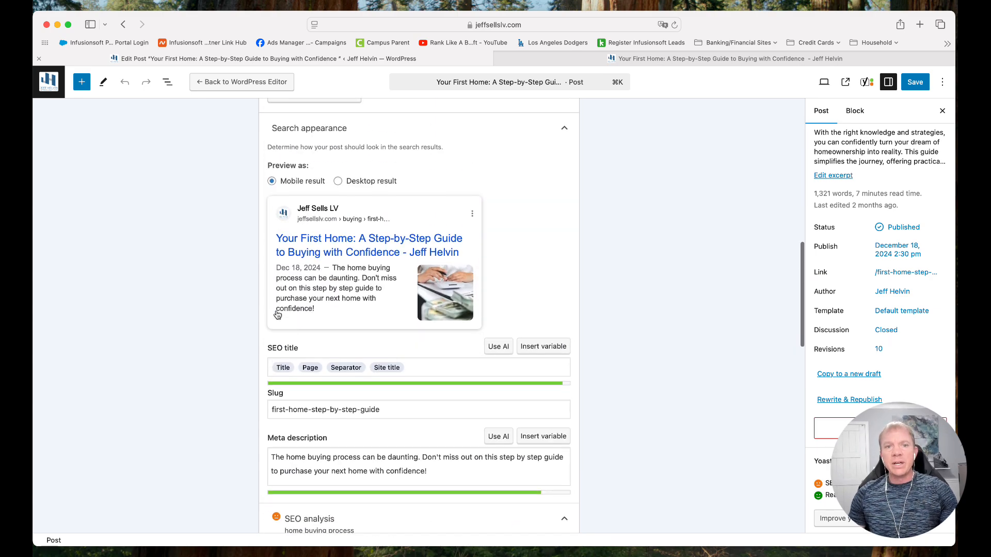
scroll(311, 249, "down", 10)
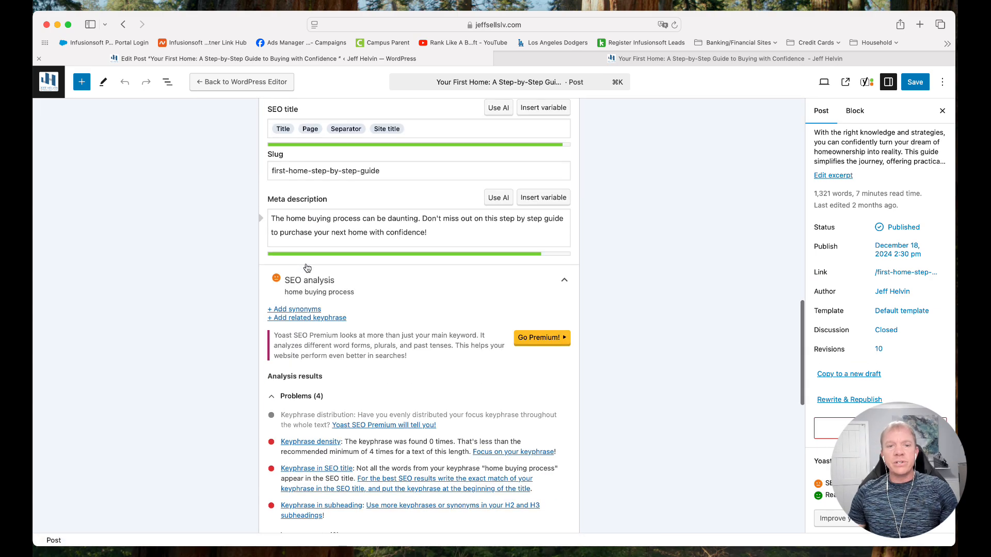
scroll(307, 267, "up", 7)
scroll(307, 267, "up", 5)
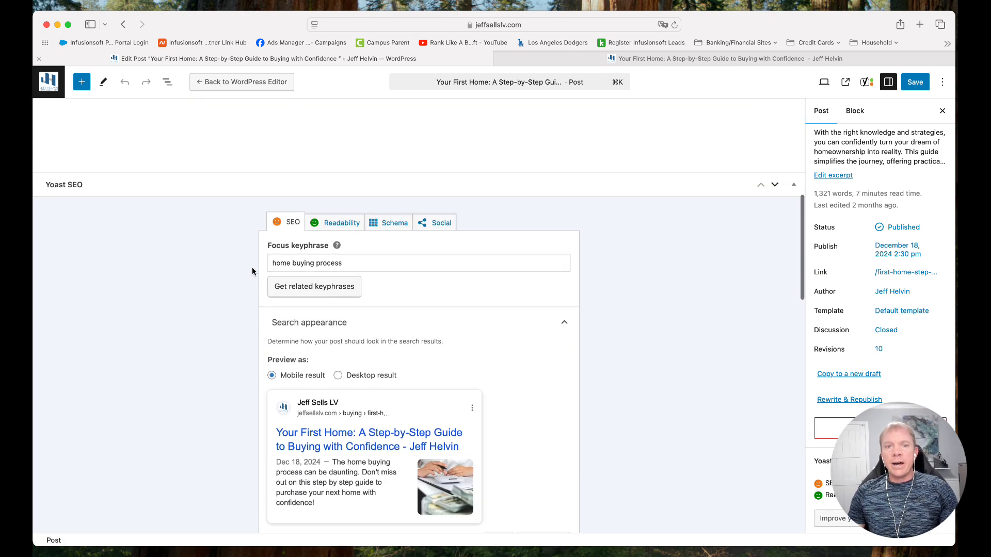
Check the post's Yoast readability results and its schema and social media appearance settings, then return to the SEO settings
left_click(336, 226)
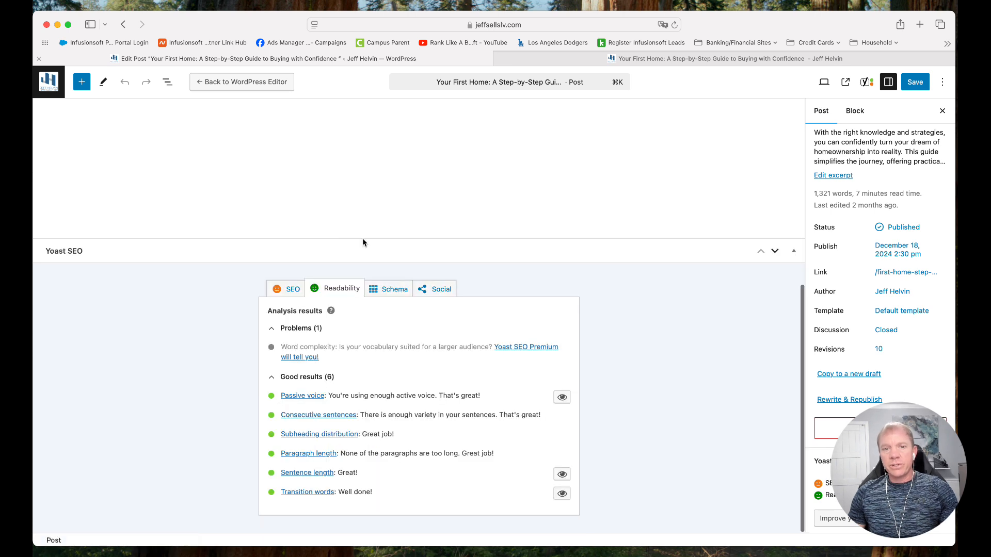
left_click(392, 287)
left_click(442, 349)
scroll(150, 369, "down", 4)
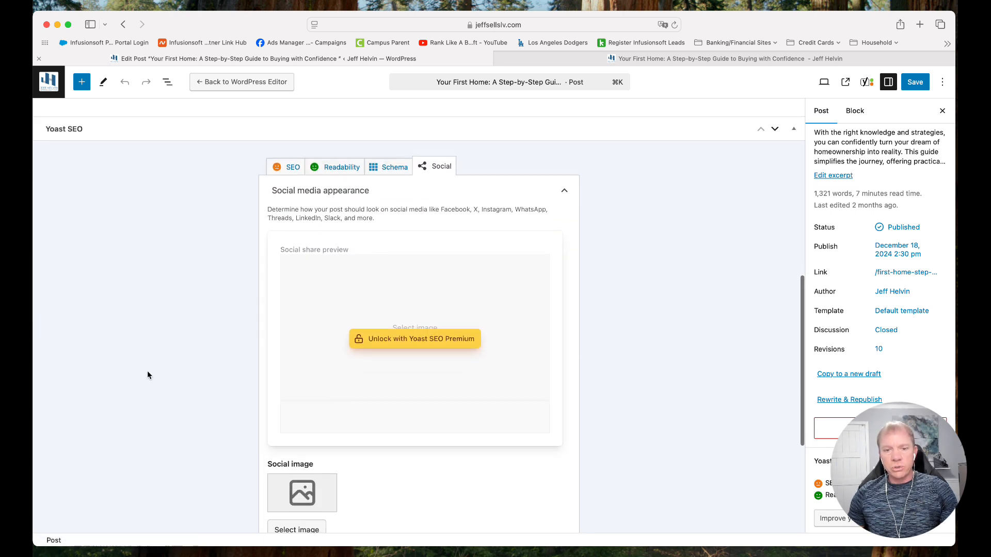
left_click(289, 152)
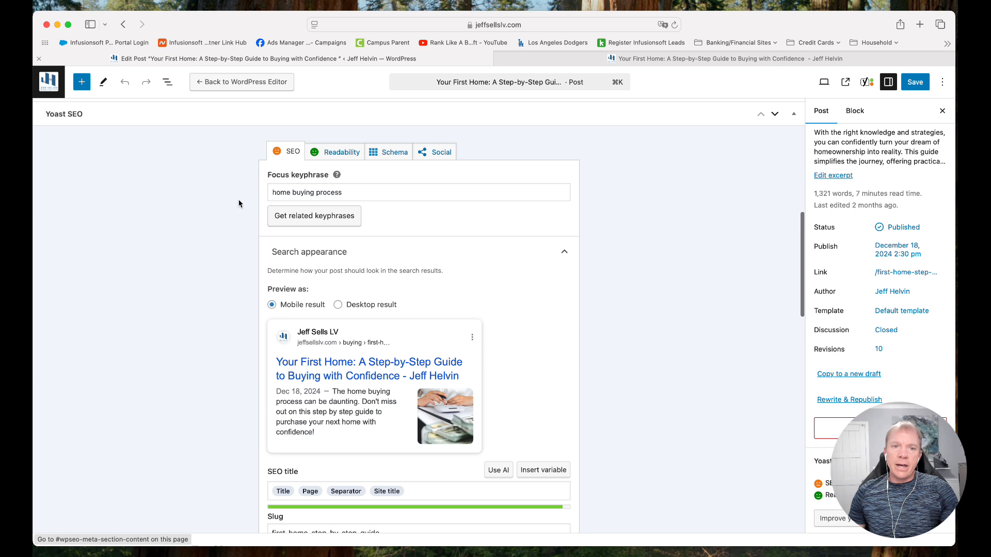